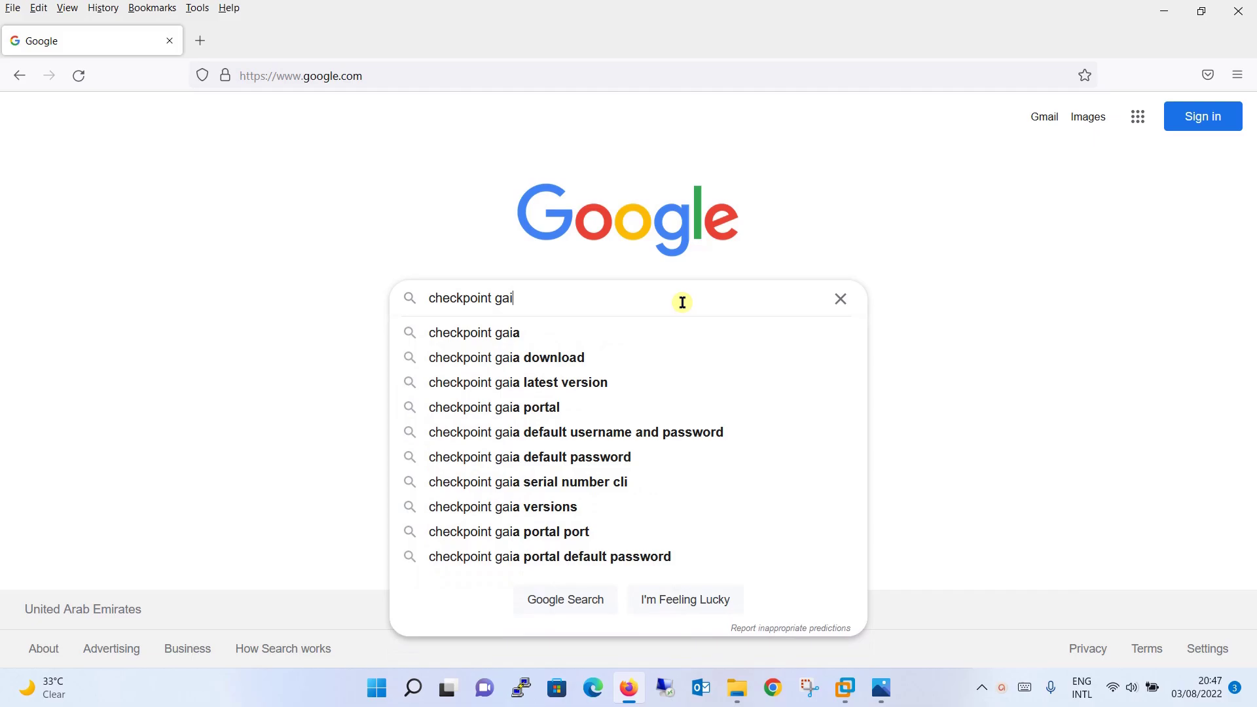
Search 'checkpoint gaia download' and download the R81.10 Gaia Fresh Install ISO (Check_Point_R81.10_T335.iso)
{"action": "key", "text": "Down"}
{"action": "key", "text": "Down"}
{"action": "key", "text": "Return"}
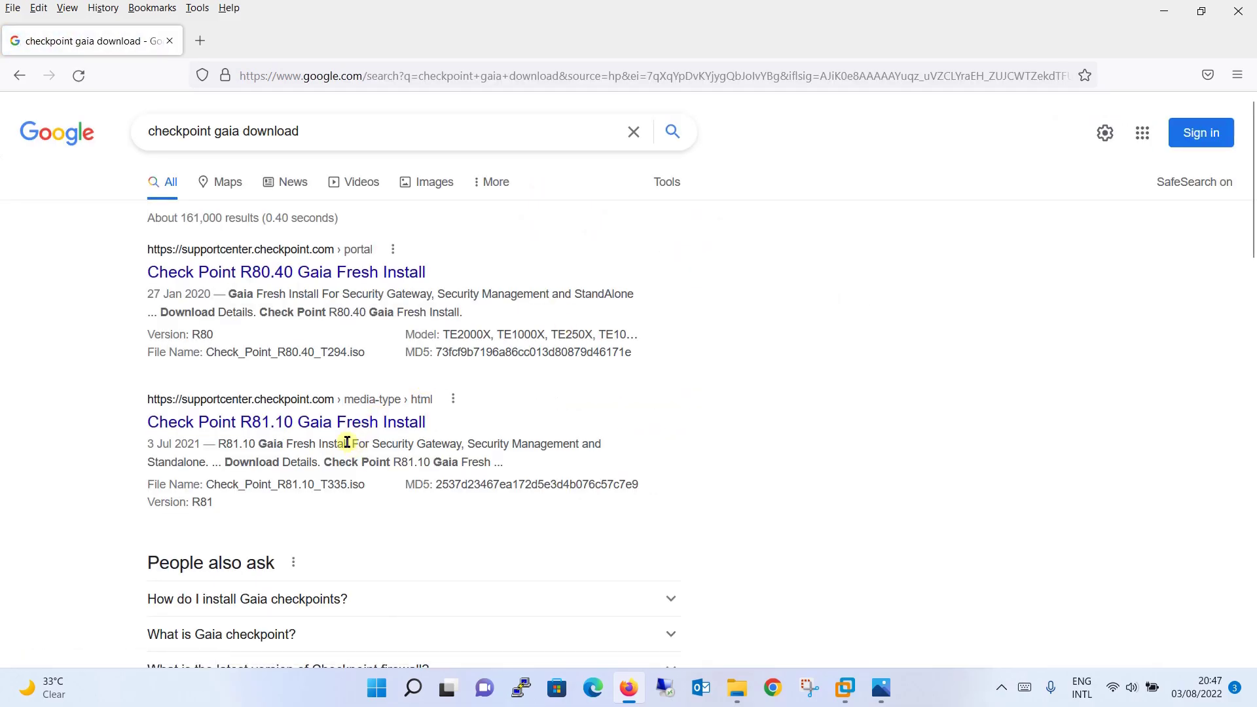
{"action": "left_click", "coordinate": [274, 425]}
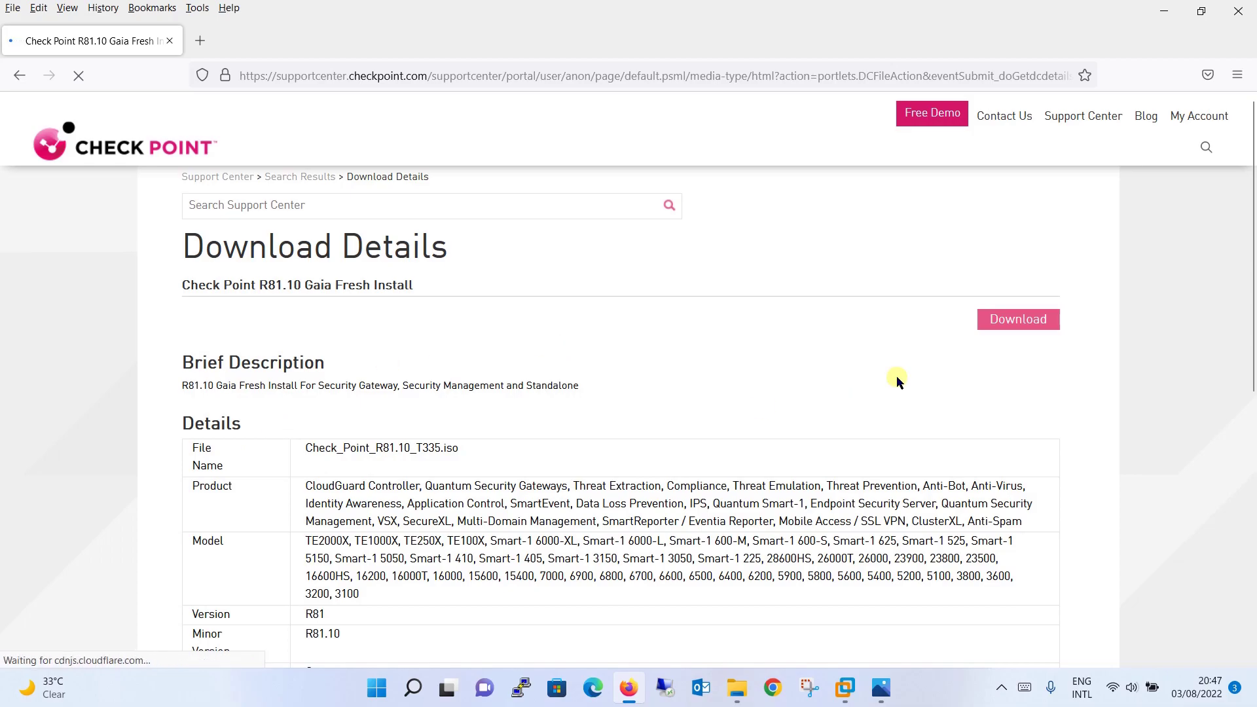
{"action": "left_click", "coordinate": [1008, 327]}
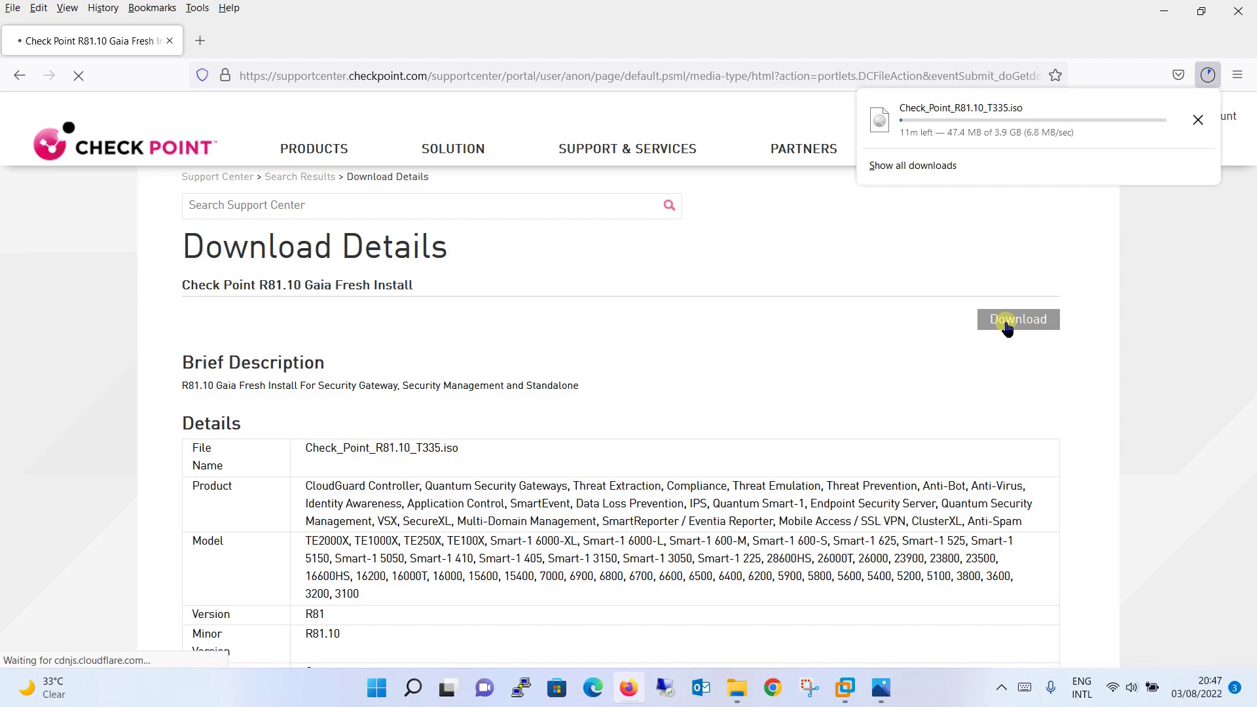
{"action": "left_click", "coordinate": [836, 375]}
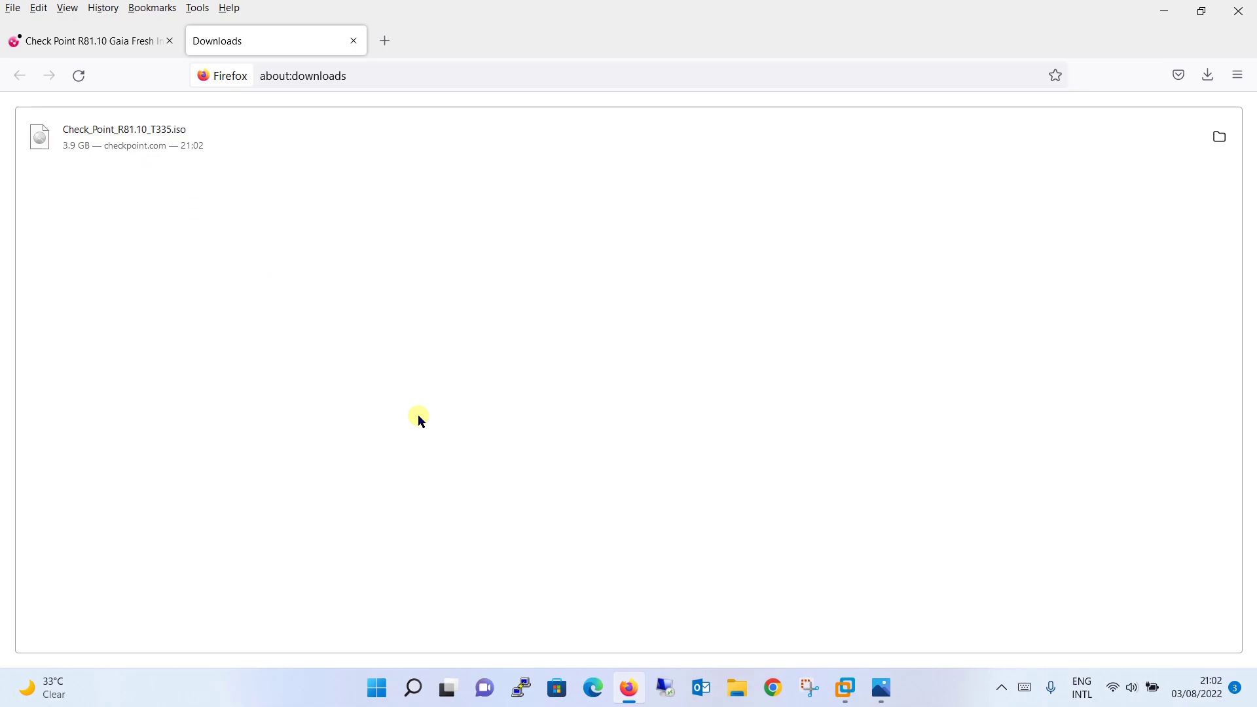
{"action": "left_click", "coordinate": [845, 687]}
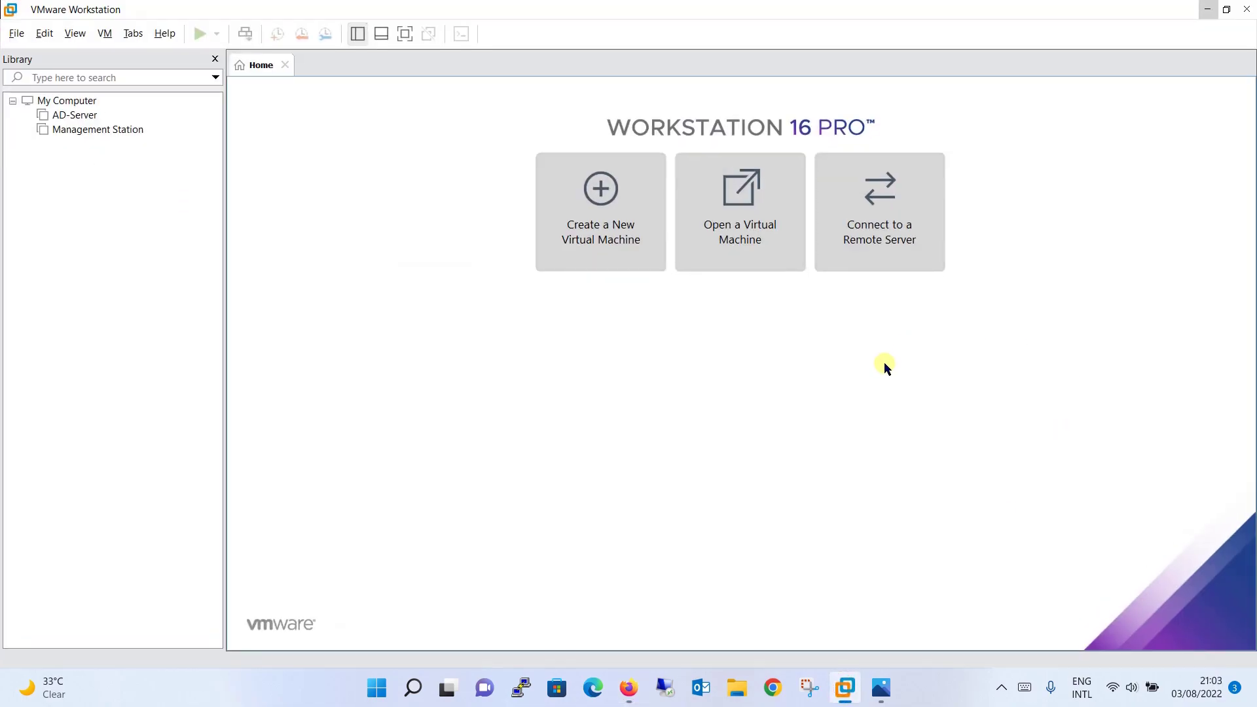
Start a Typical new VM installing from D:\Checkpoint OS\Check_Point_R81.10_T335.iso
{"action": "left_click", "coordinate": [943, 698]}
{"action": "left_click", "coordinate": [768, 404]}
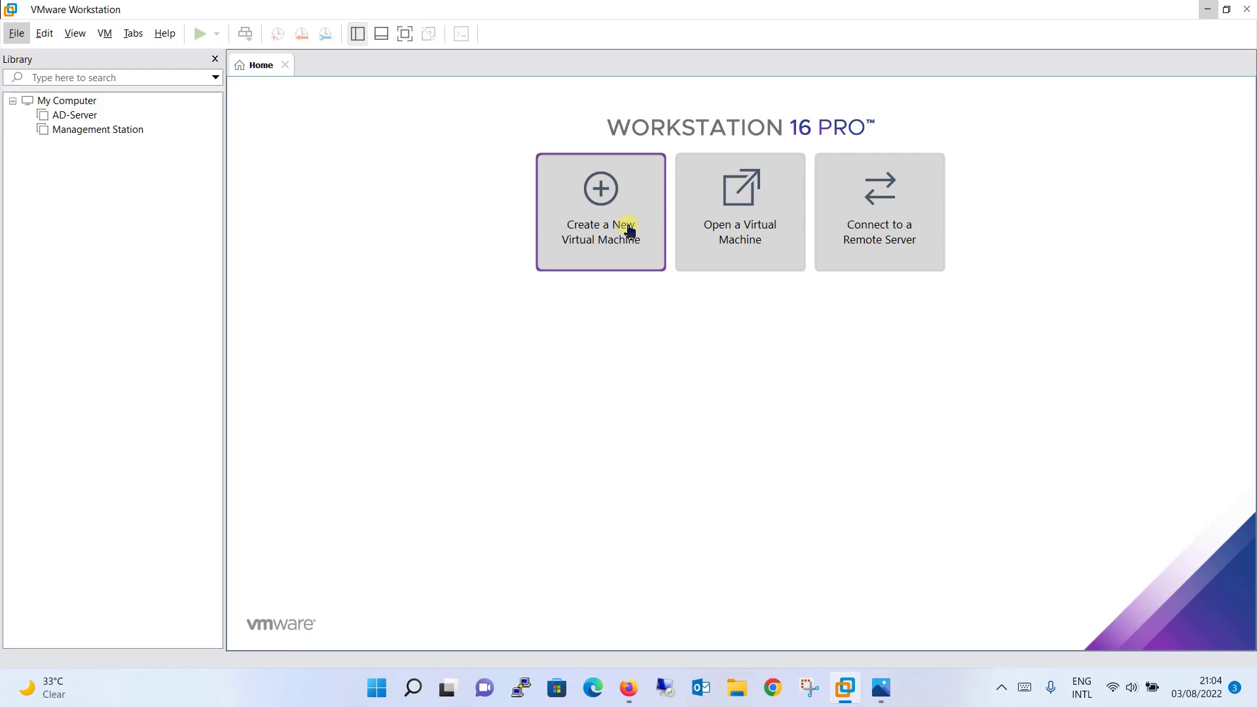
{"action": "left_click", "coordinate": [594, 231]}
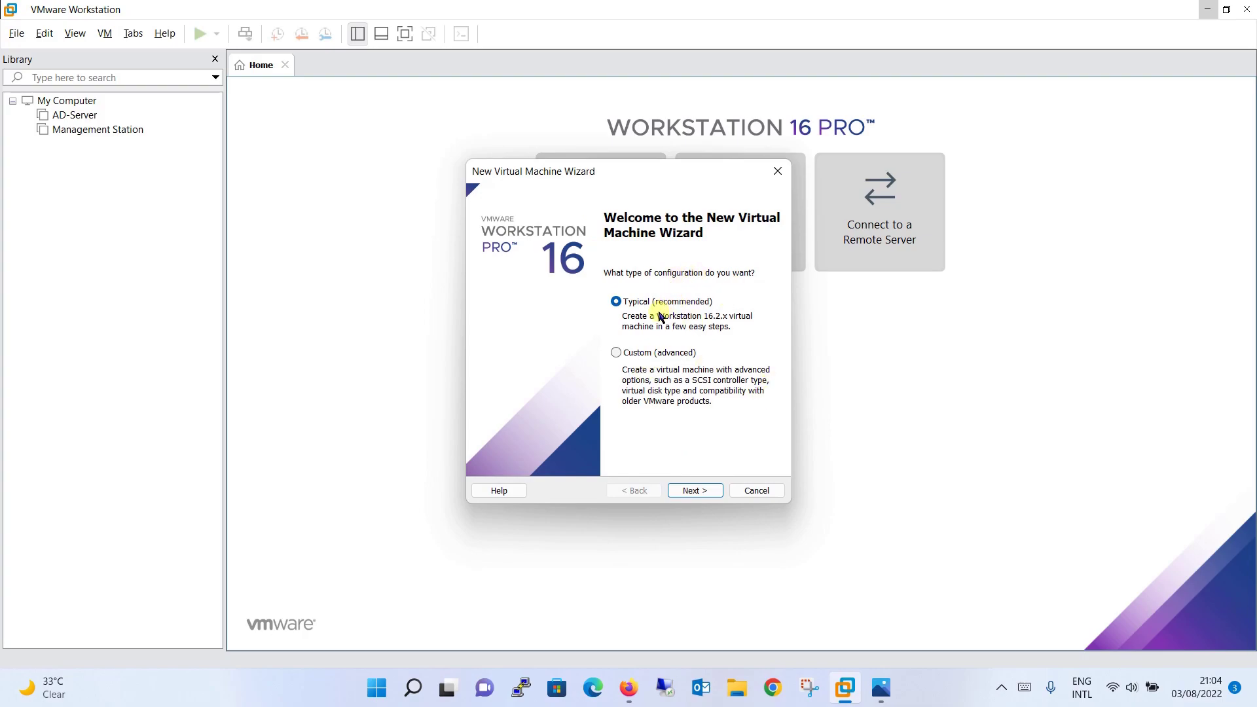
{"action": "left_click", "coordinate": [695, 491]}
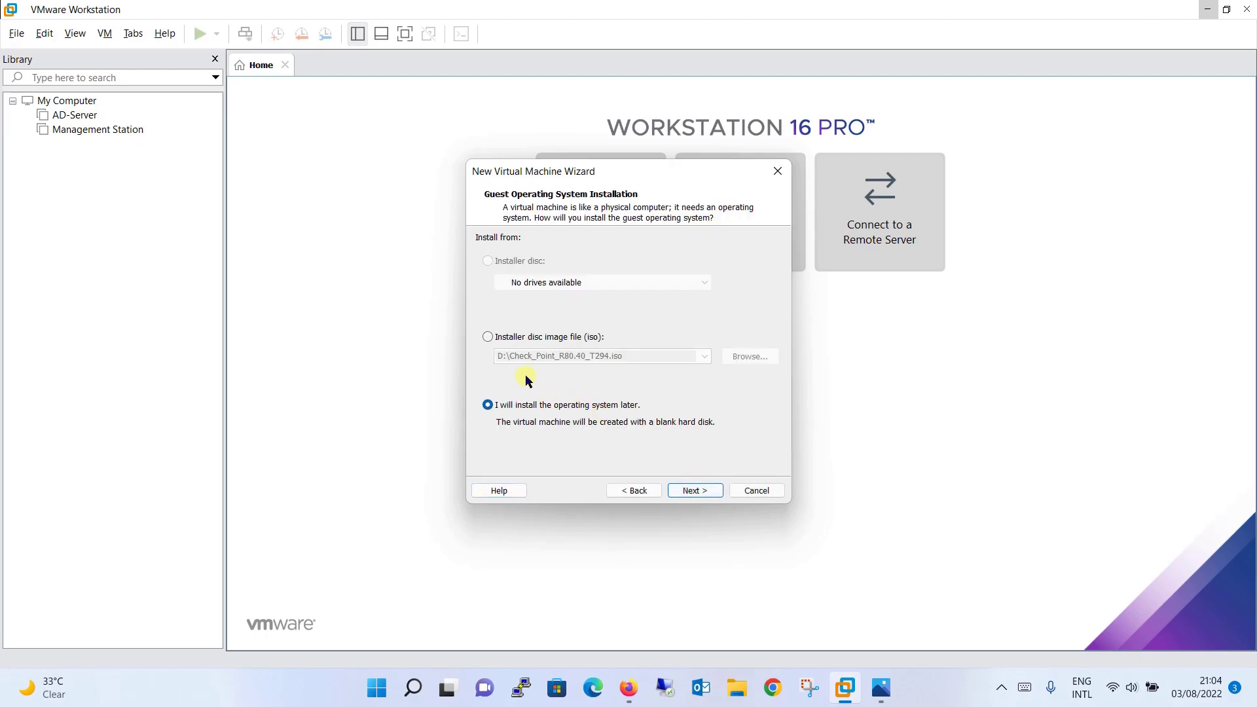
{"action": "left_click", "coordinate": [488, 338]}
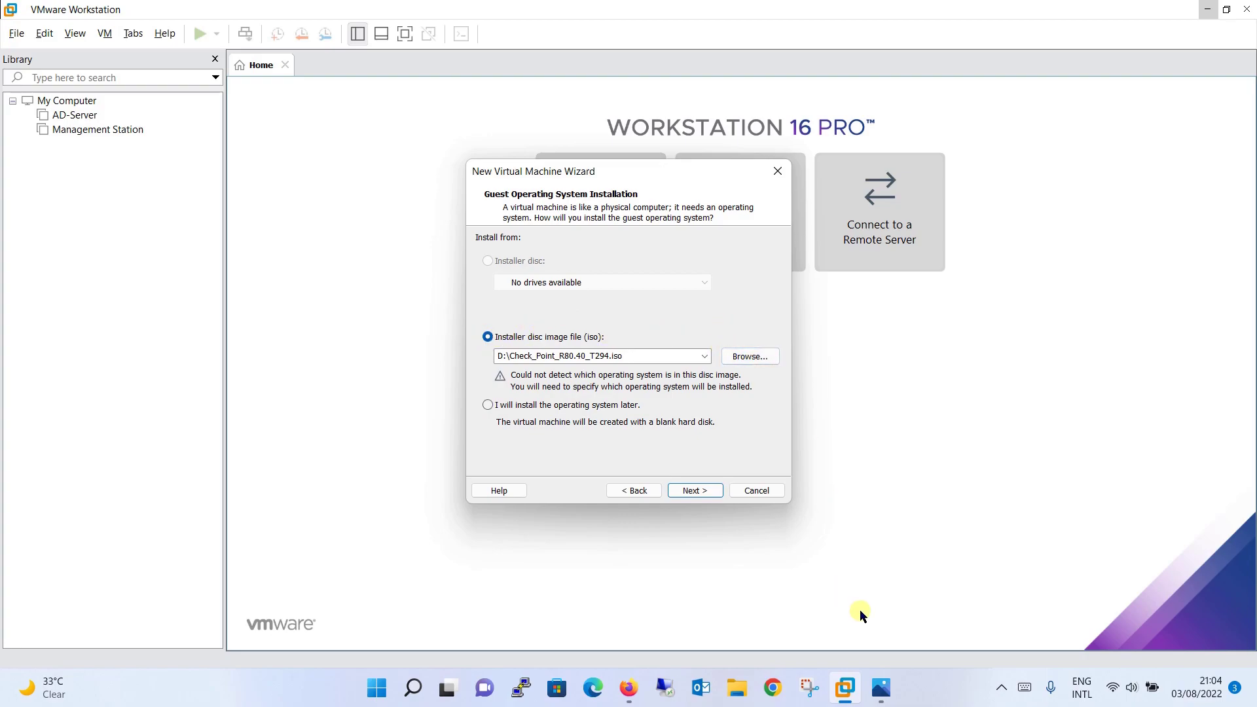
{"action": "left_click", "coordinate": [937, 688]}
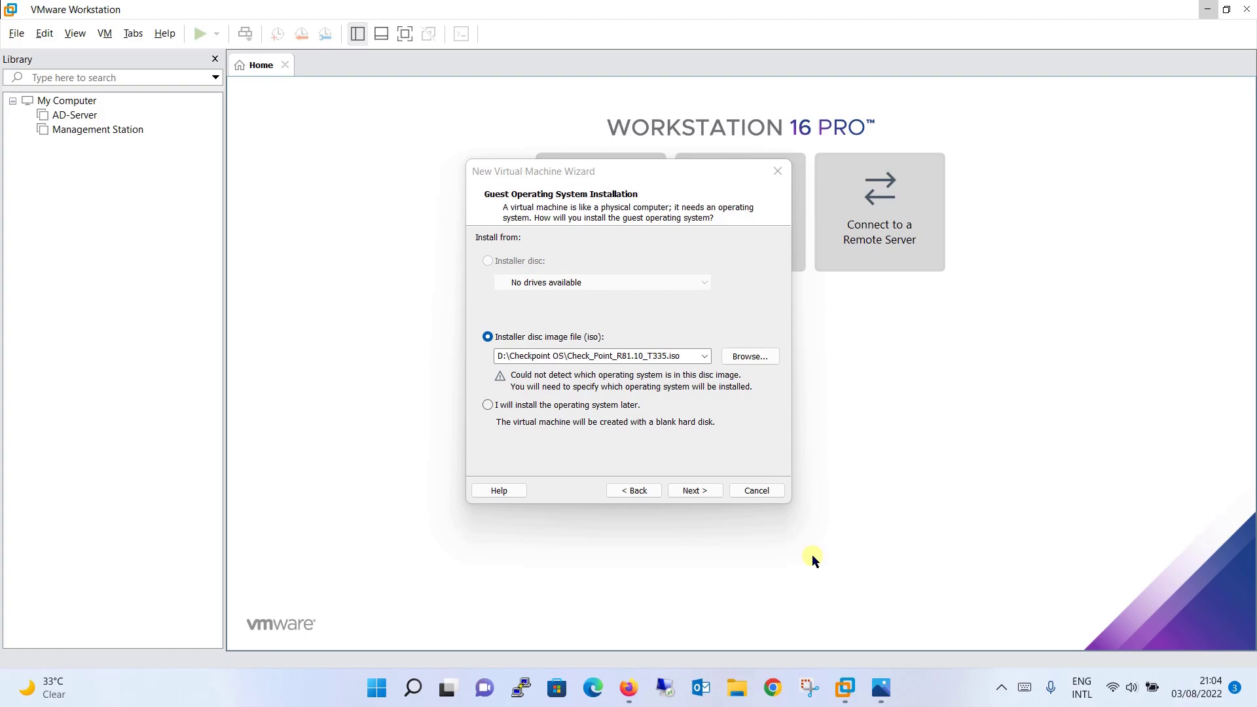
{"action": "left_click", "coordinate": [695, 491]}
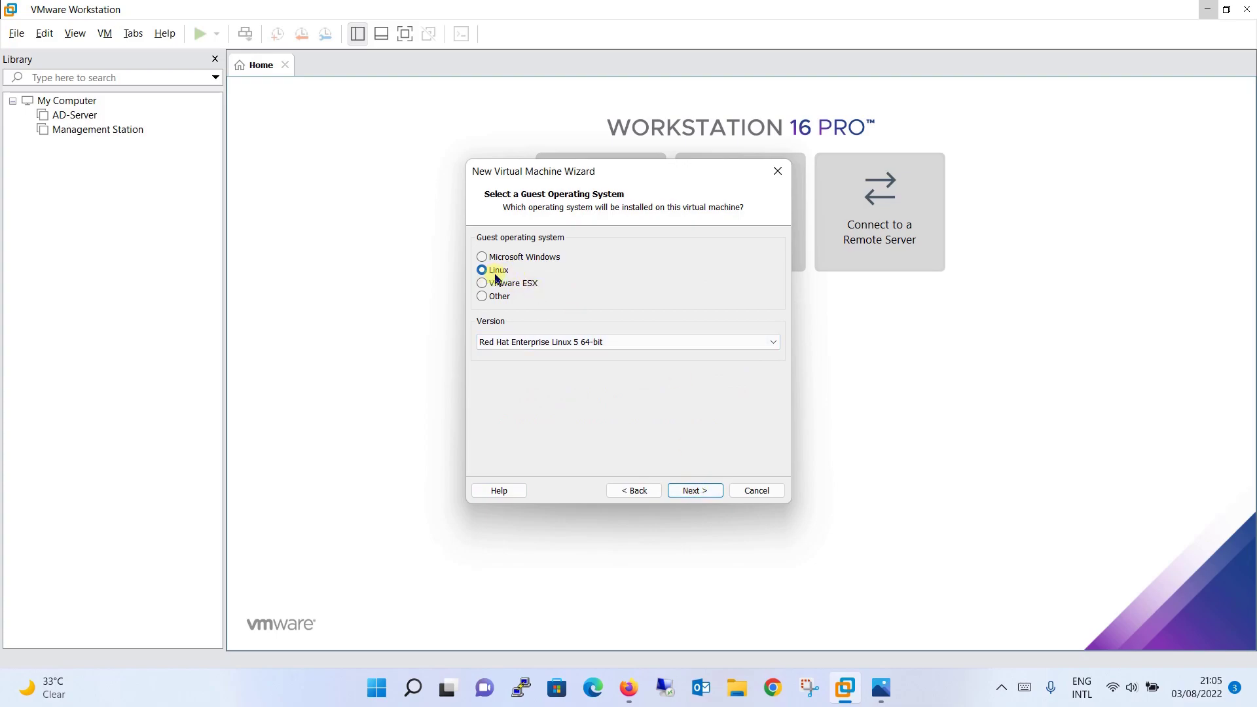
Keep Red Hat Enterprise Linux 5 64-bit as the guest OS version
{"action": "left_click", "coordinate": [574, 345]}
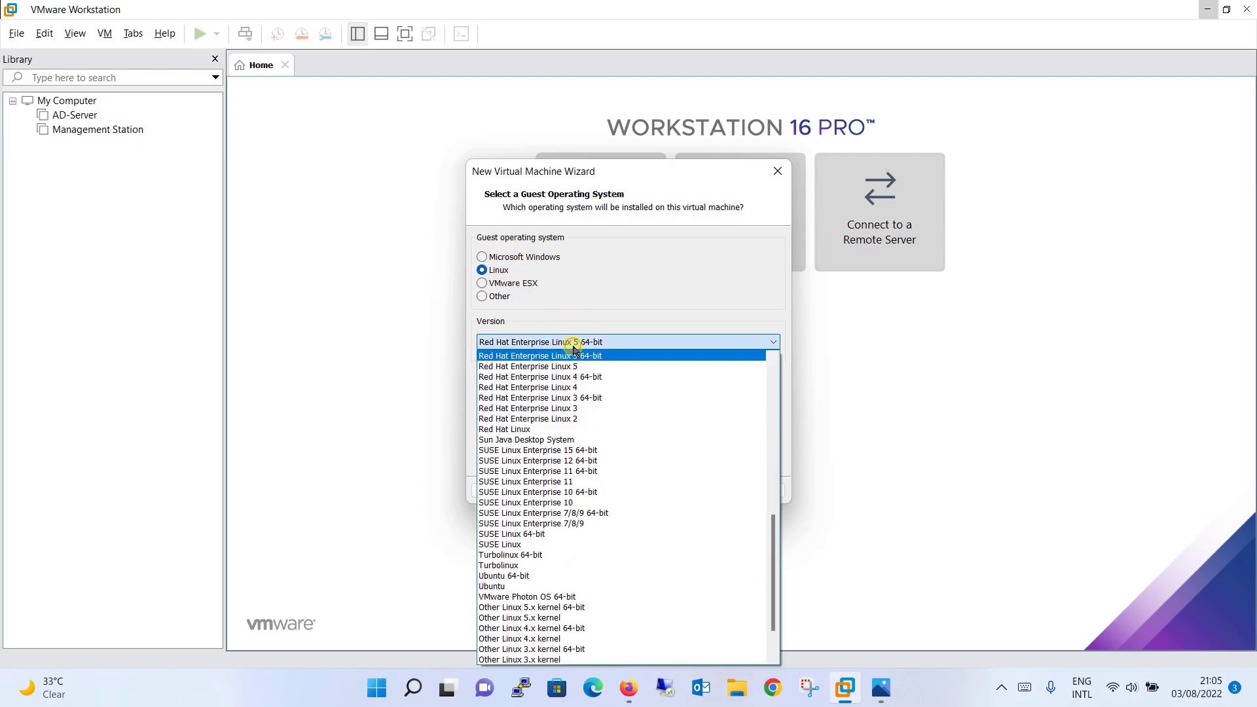
{"action": "left_click", "coordinate": [574, 345]}
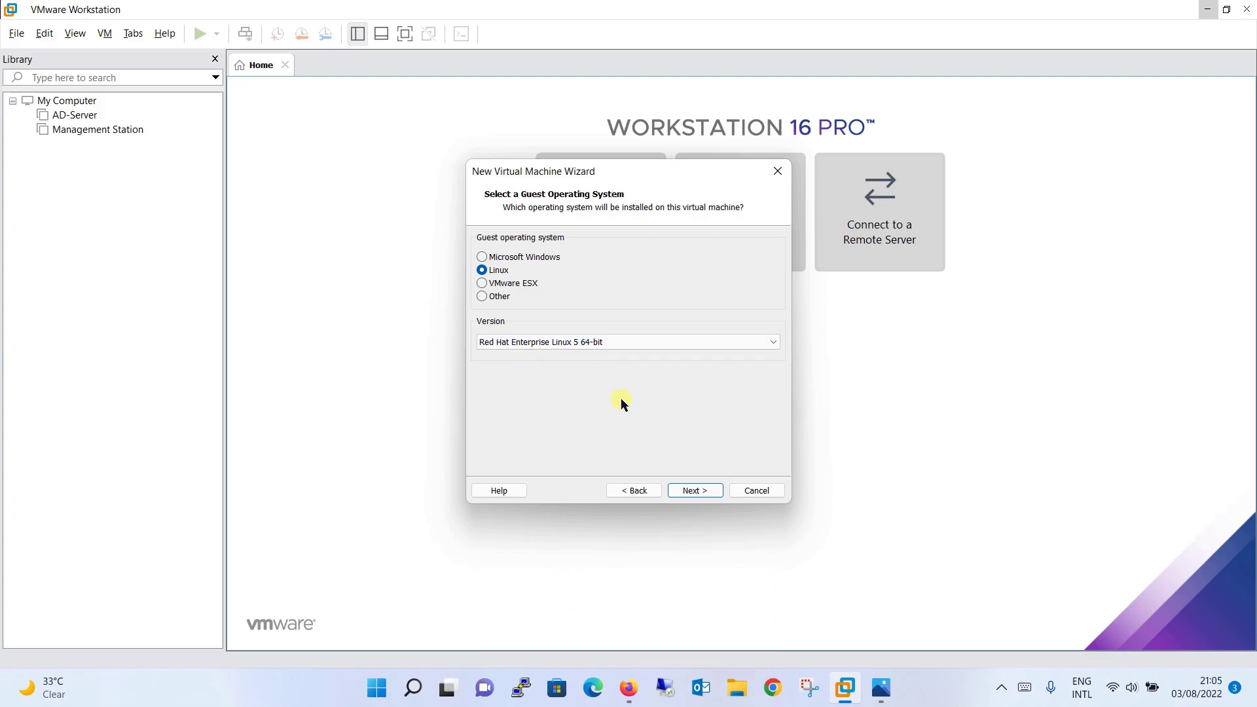
{"action": "left_click", "coordinate": [695, 491]}
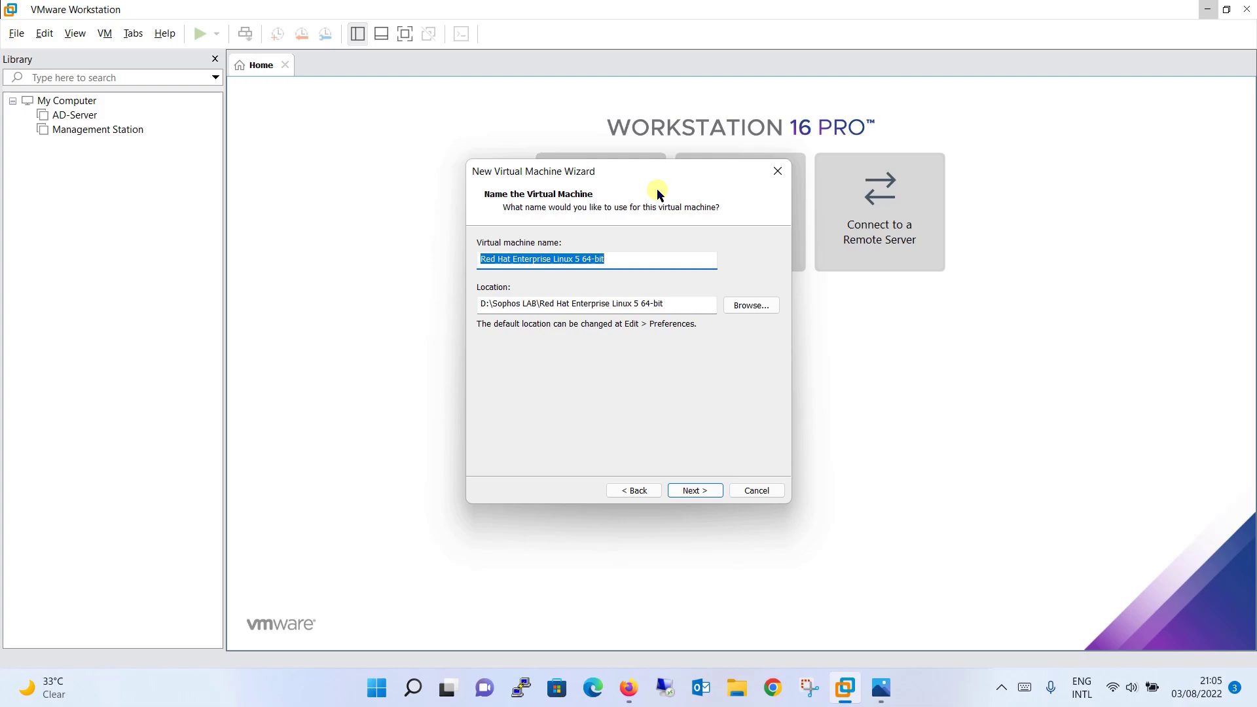
Name the machine Checkpoint-GW and store it in D:\Checkpoint VM\CP-GW
{"action": "type", "text": "Checkpoint-"}
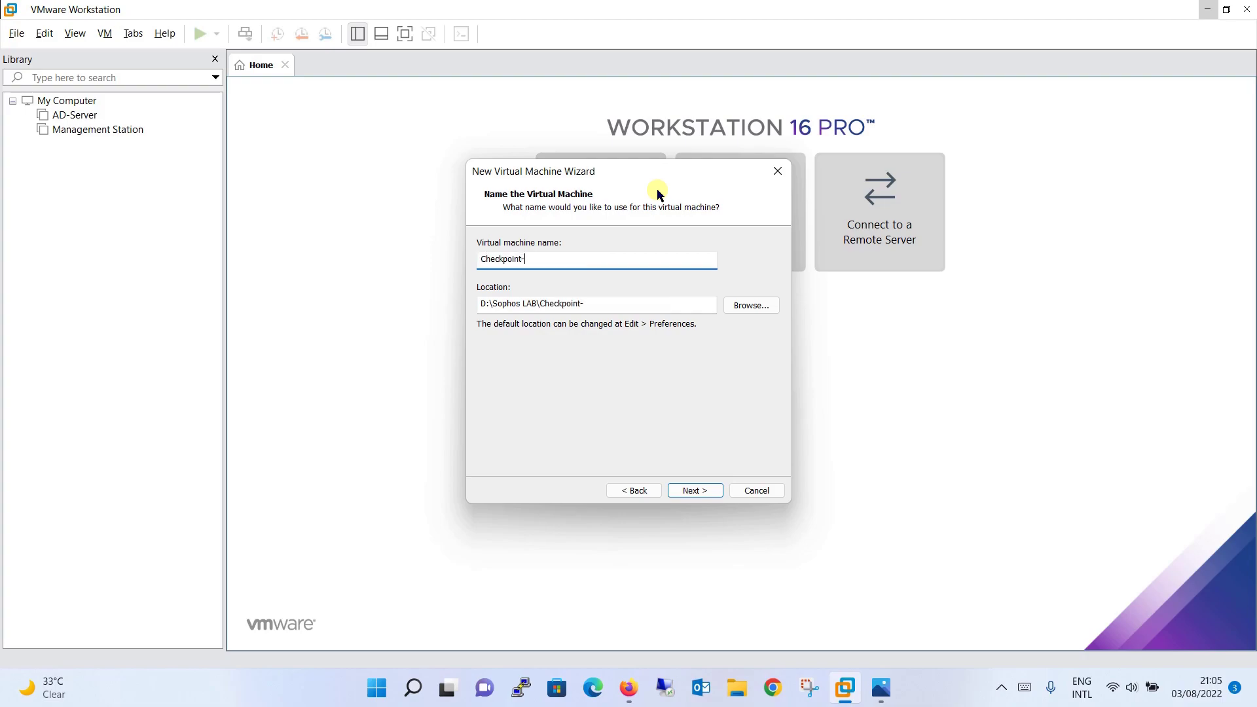
{"action": "type", "text": "GW"}
{"action": "left_click", "coordinate": [943, 698]}
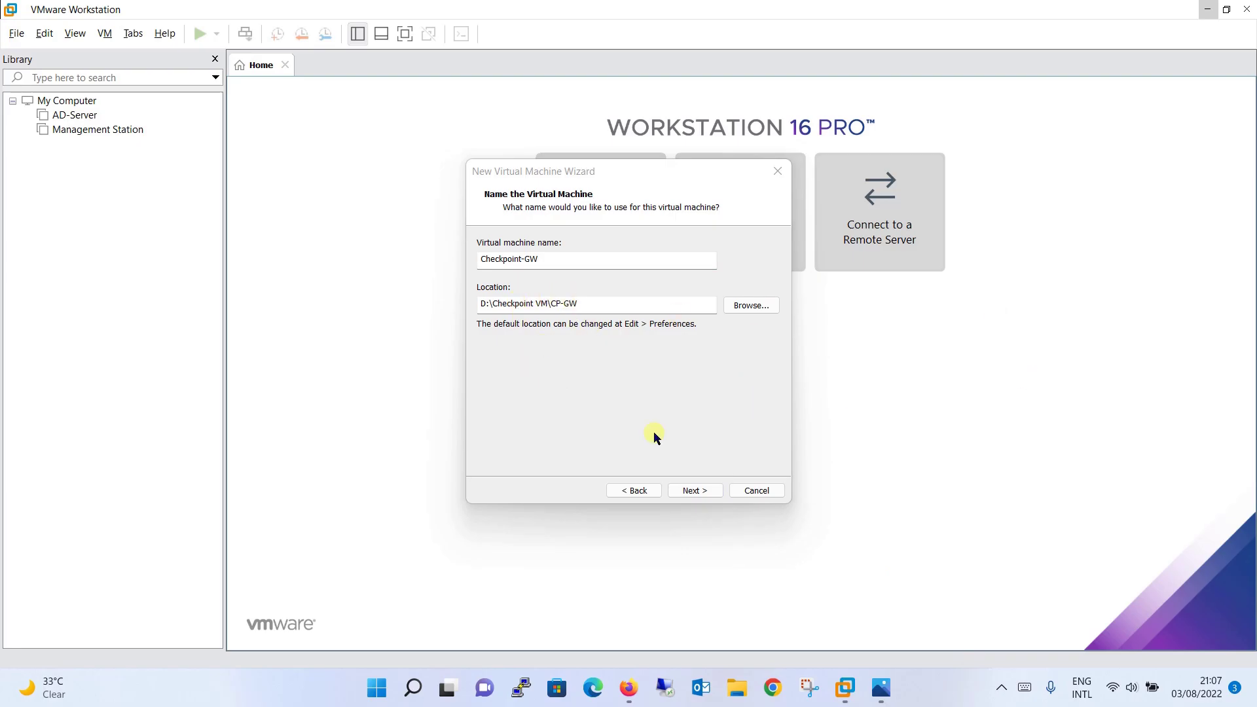
{"action": "left_click", "coordinate": [692, 491]}
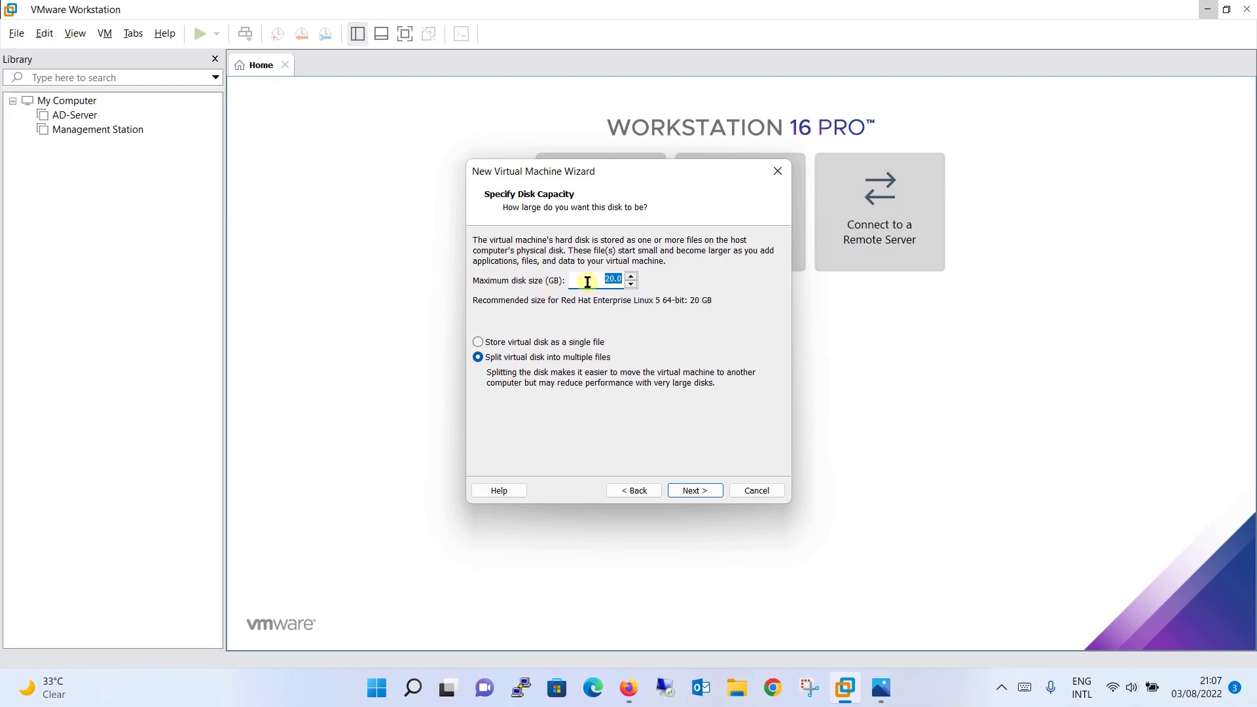
Set a 100 GB maximum disk size and raise memory to 8 GB
{"action": "type", "text": "100"}
{"action": "left_click", "coordinate": [694, 490]}
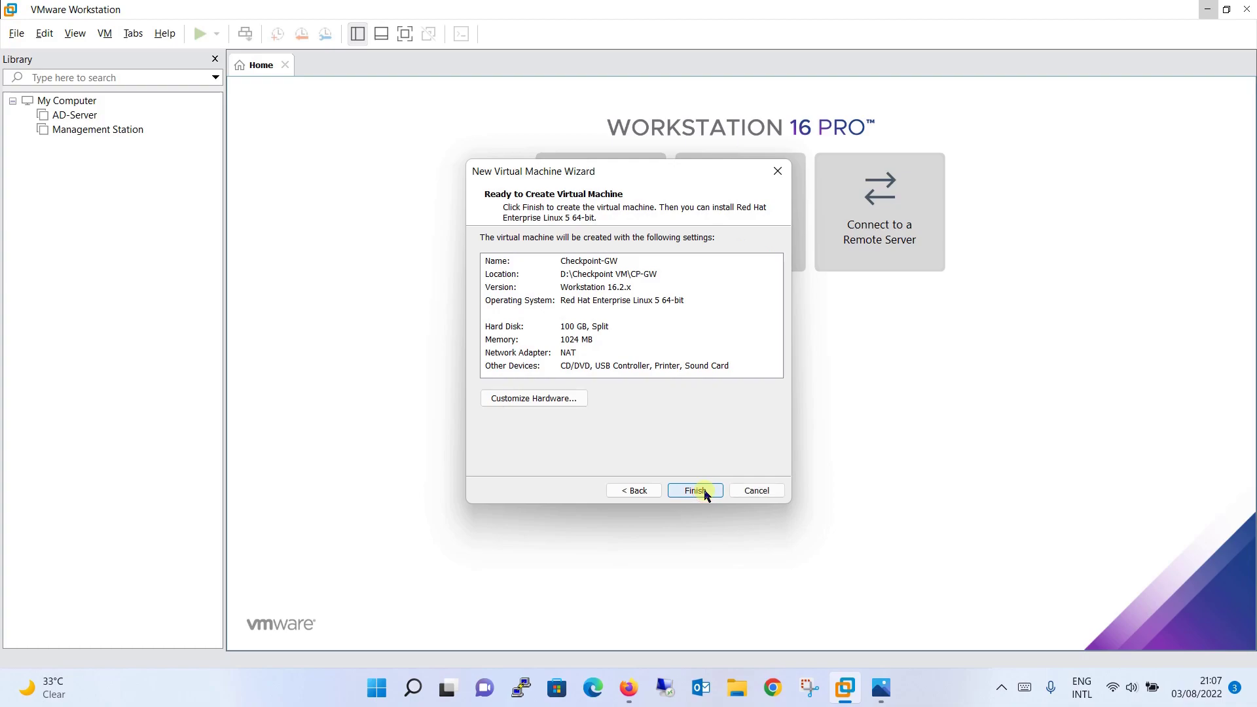
{"action": "left_click", "coordinate": [568, 401]}
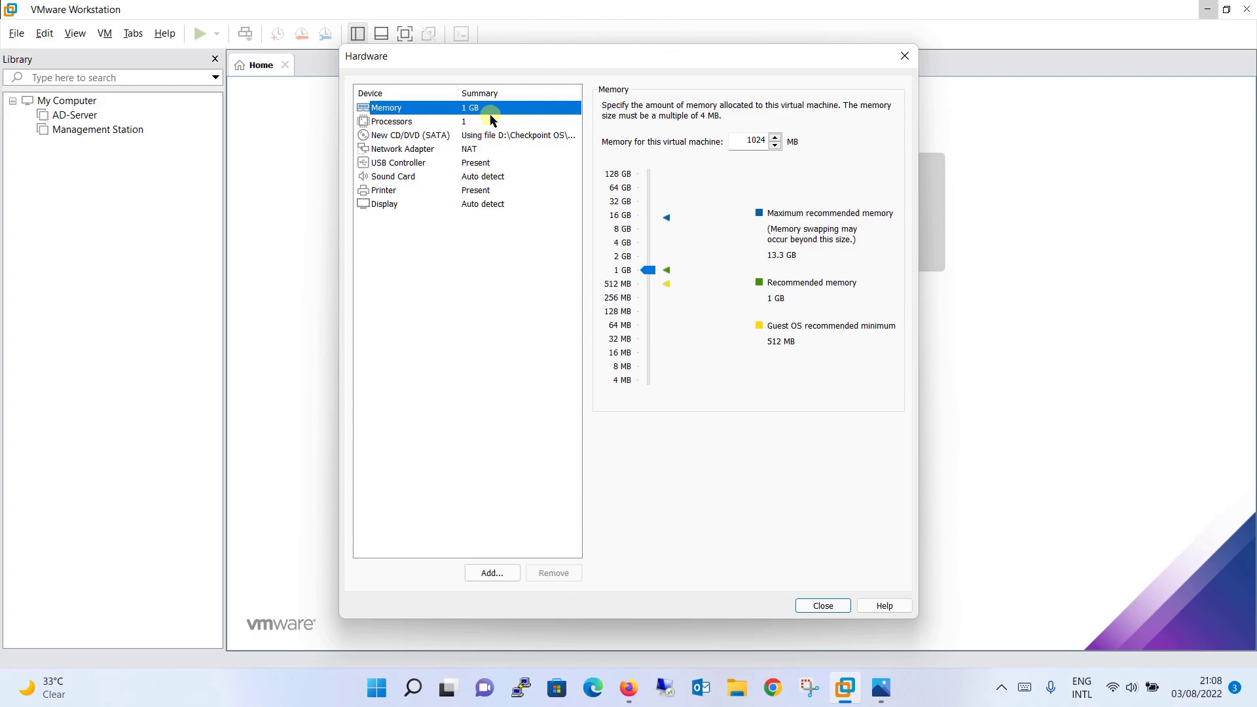
{"action": "double_click", "coordinate": [740, 143]}
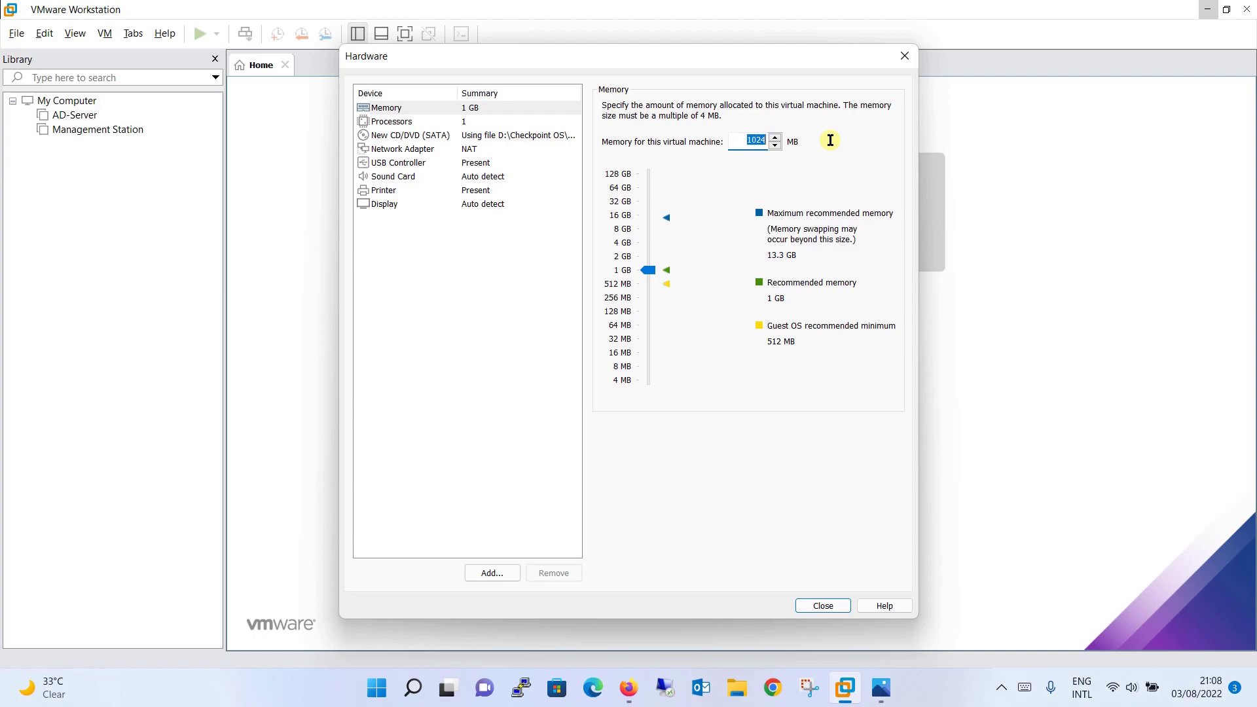
{"action": "left_click_drag", "start_coordinate": [647, 270], "coordinate": [650, 234]}
Configure 2 processors with 2 cores per processor
{"action": "left_click", "coordinate": [399, 121]}
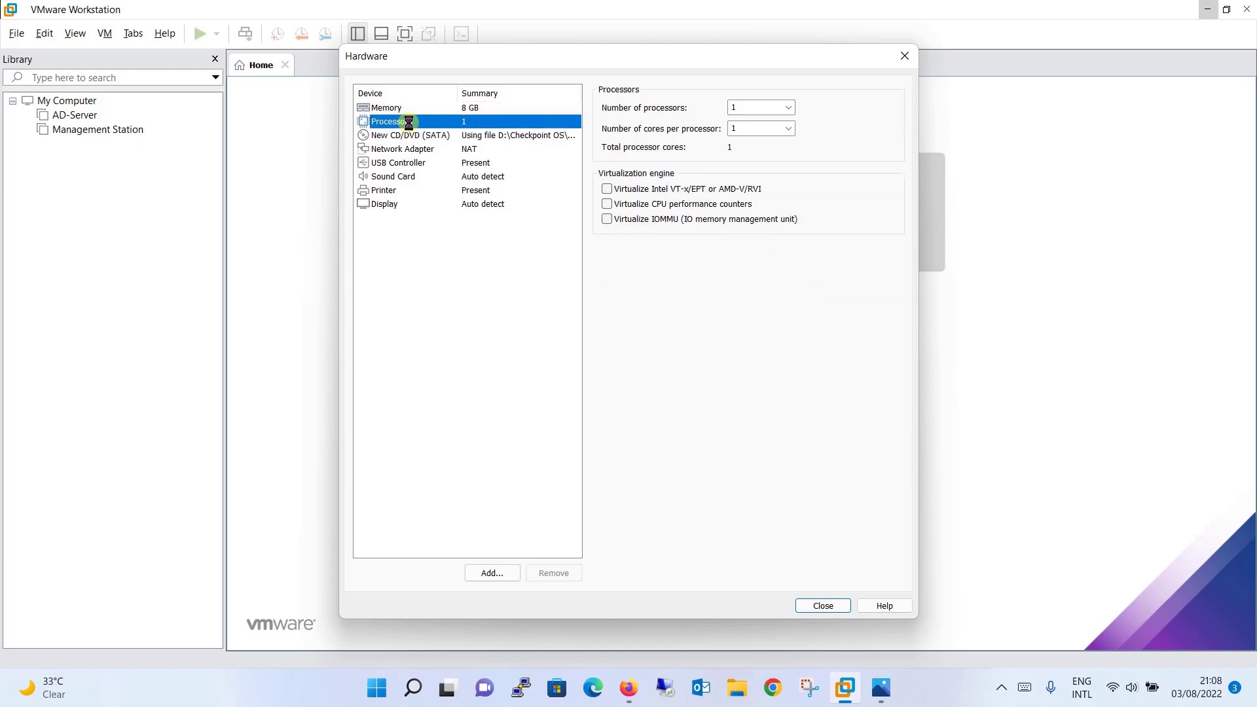
{"action": "left_click", "coordinate": [785, 108]}
{"action": "left_click", "coordinate": [769, 130]}
{"action": "left_click", "coordinate": [789, 129]}
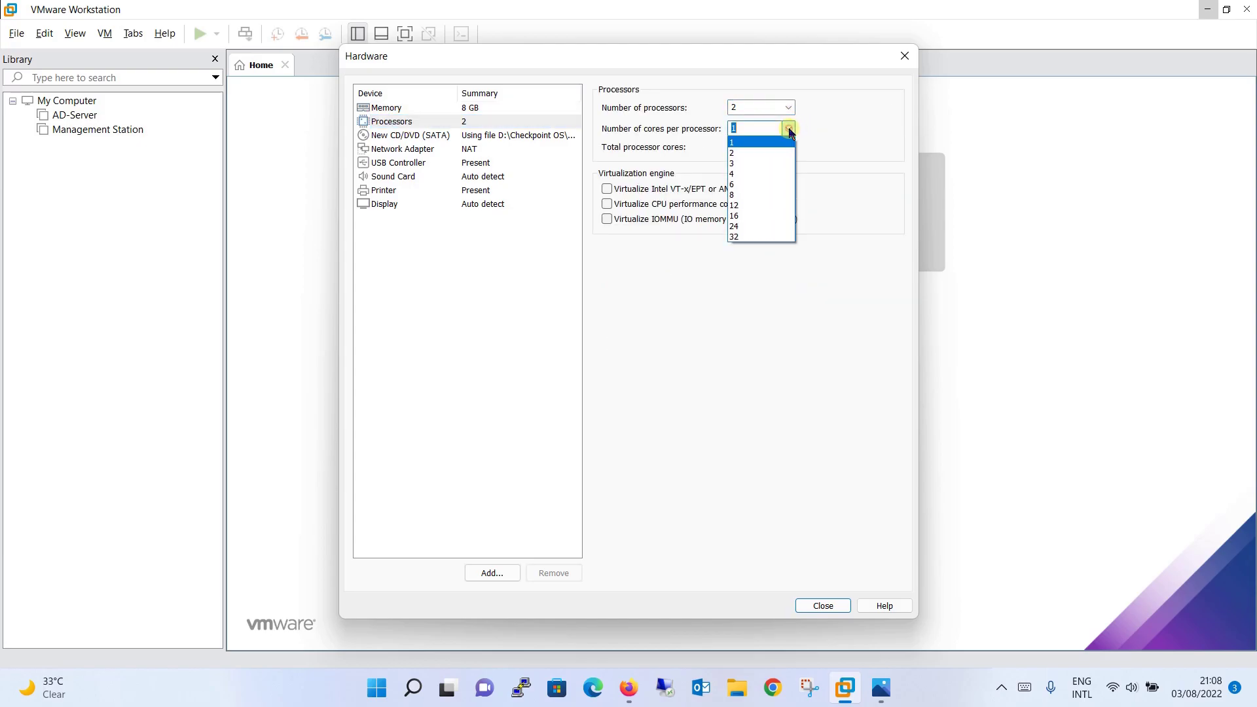
{"action": "left_click", "coordinate": [761, 151]}
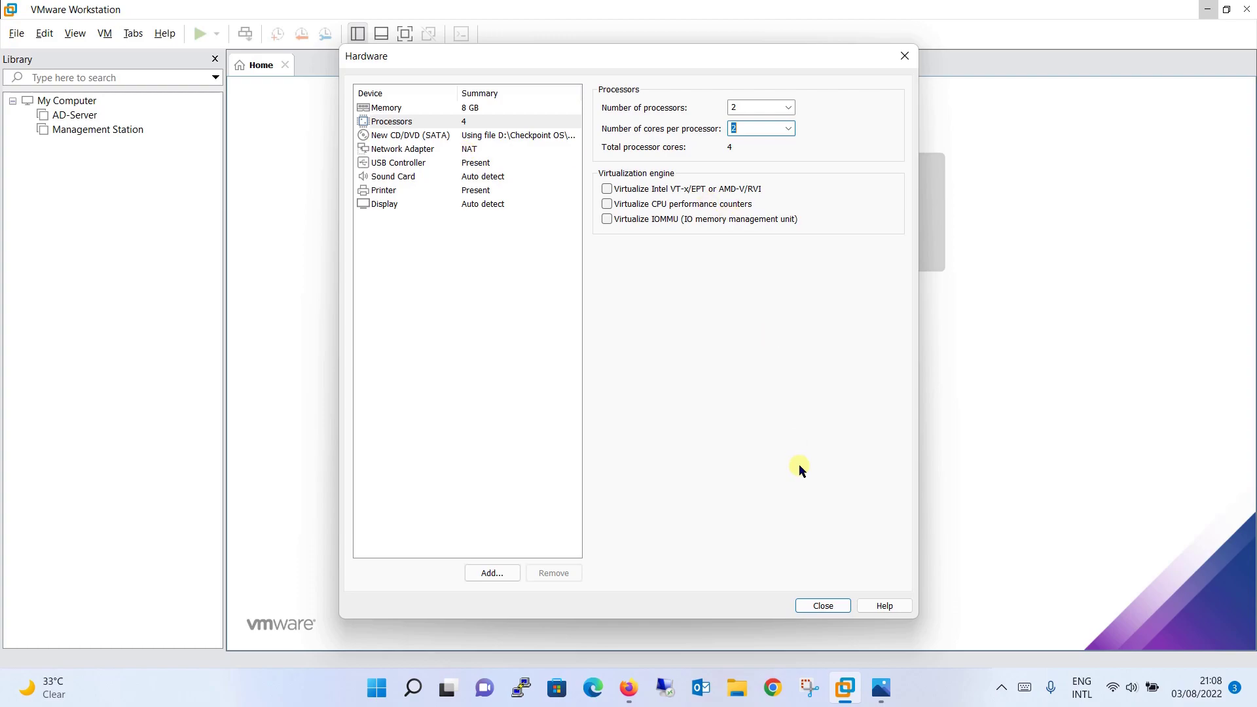
{"action": "left_click", "coordinate": [826, 606]}
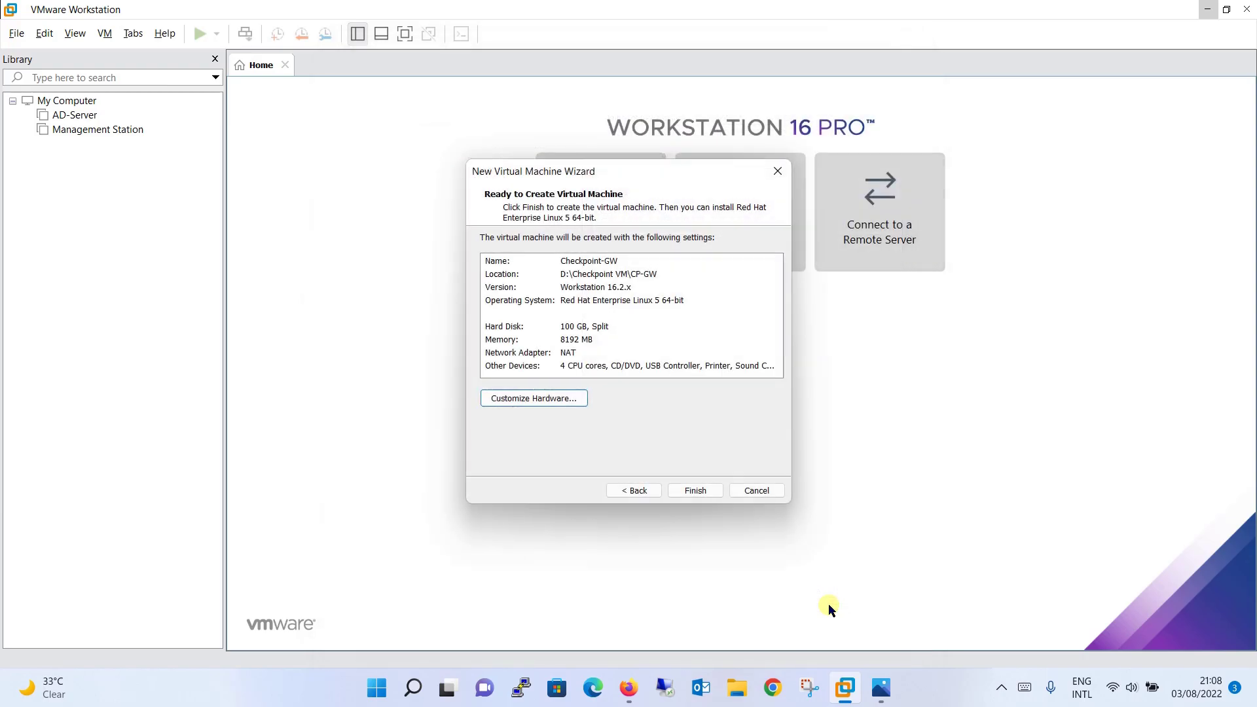
Finish creating Checkpoint-GW, power it on, and choose 'Install Gaia on this system'
{"action": "left_click", "coordinate": [695, 492]}
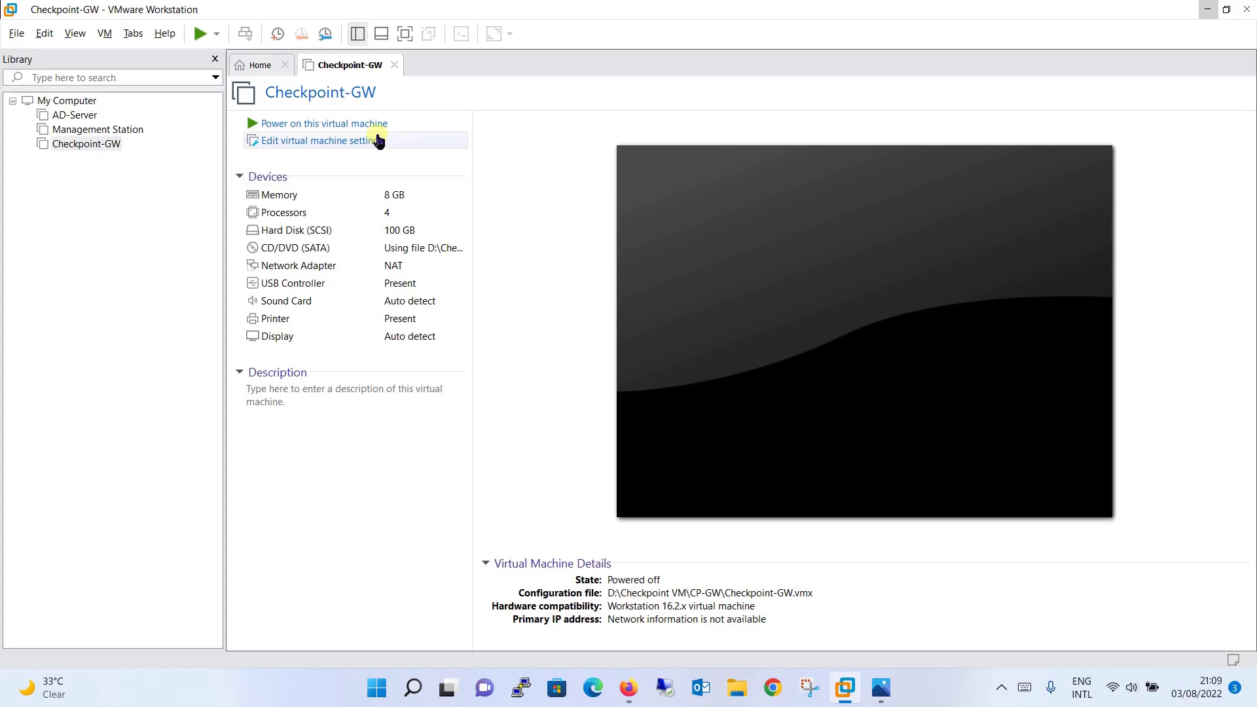
{"action": "left_click", "coordinate": [336, 129]}
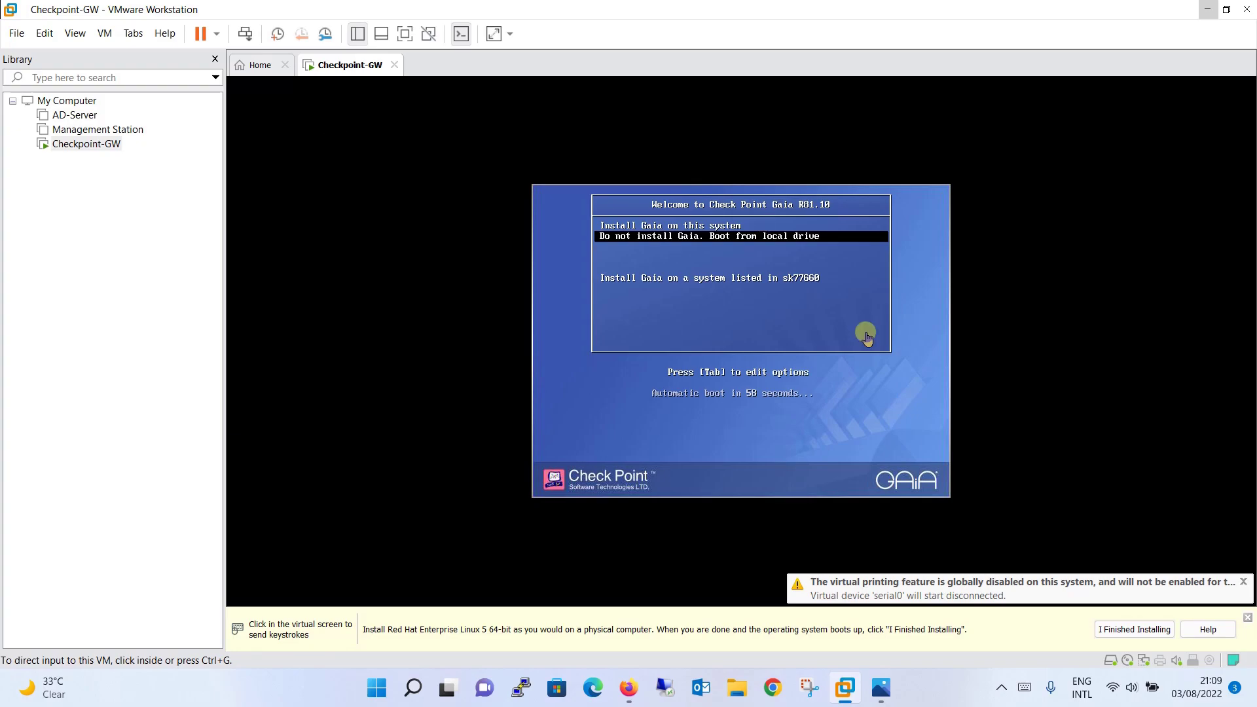
{"action": "left_click", "coordinate": [866, 337]}
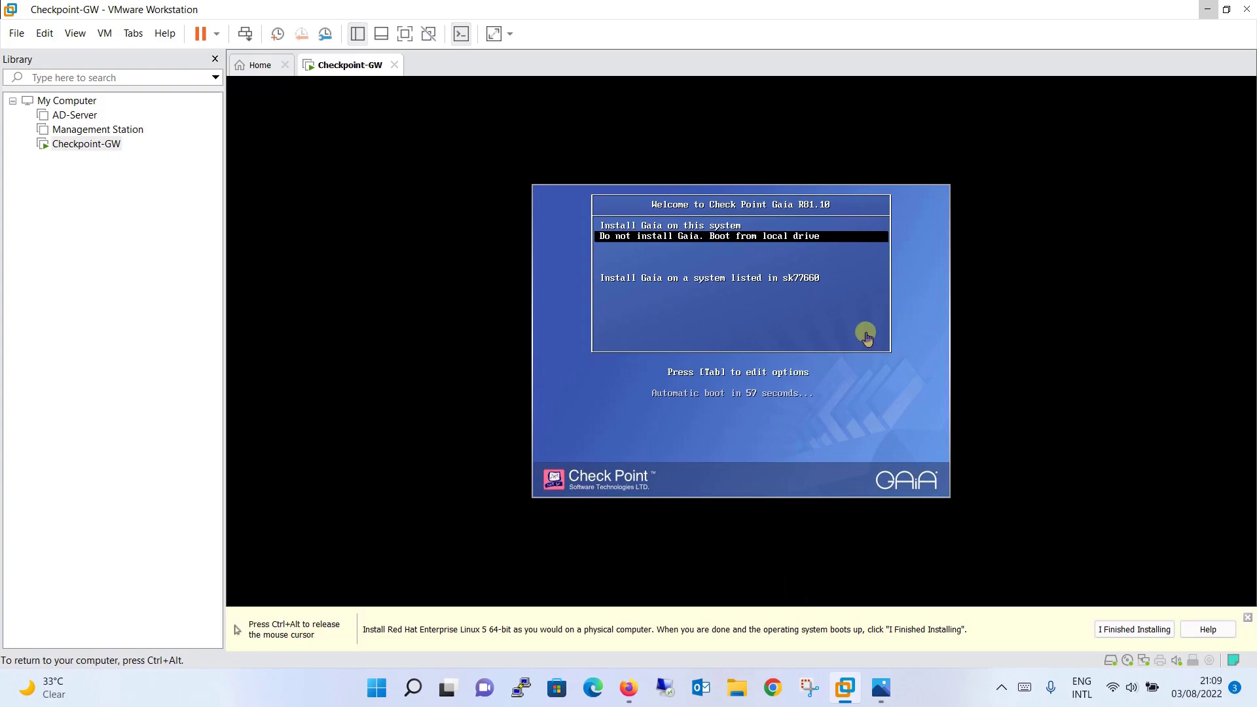
{"action": "key", "text": "Up"}
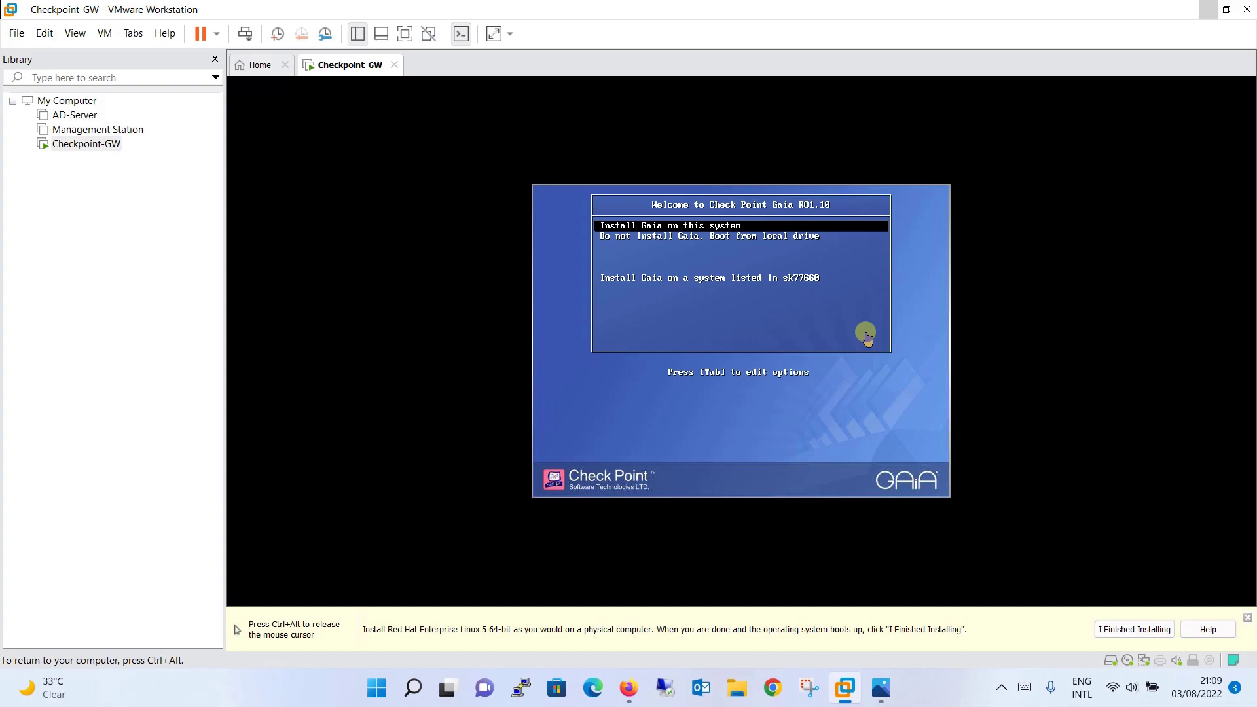
{"action": "key", "text": "Return"}
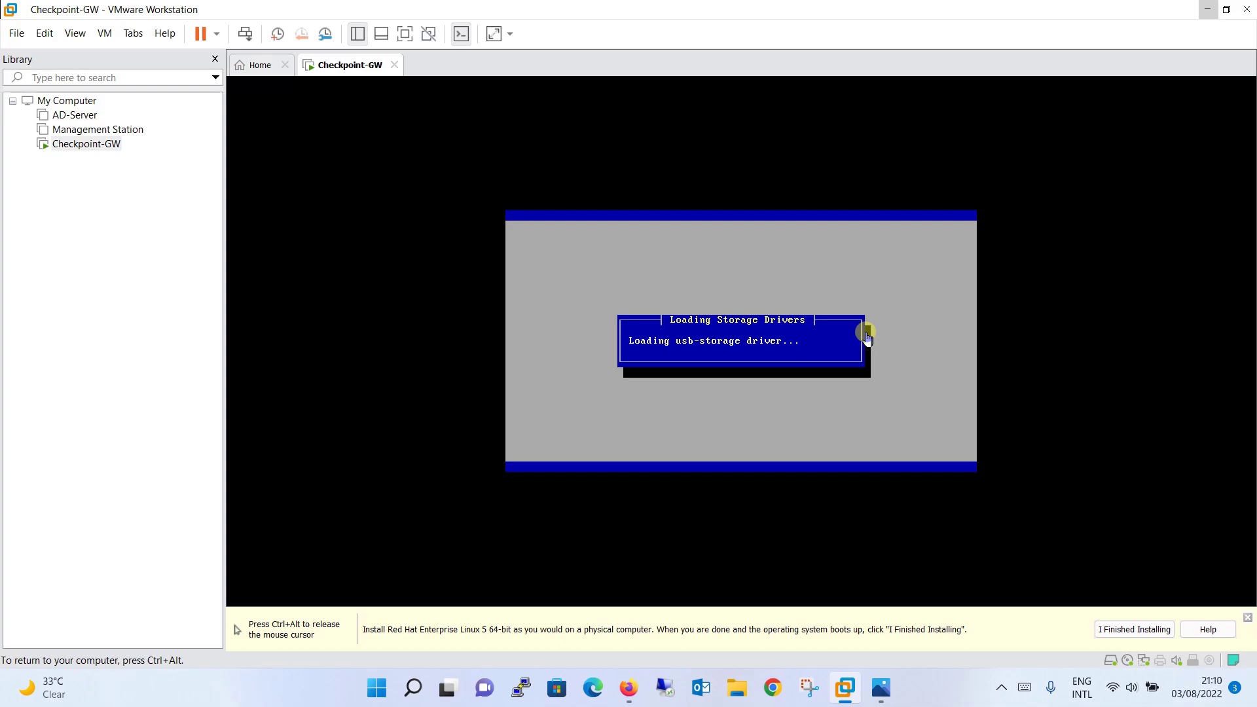
Let the Gaia R81.10 installer load its Welcome screen, then recapture the VM console
{"action": "key", "text": "ctrl+alt"}
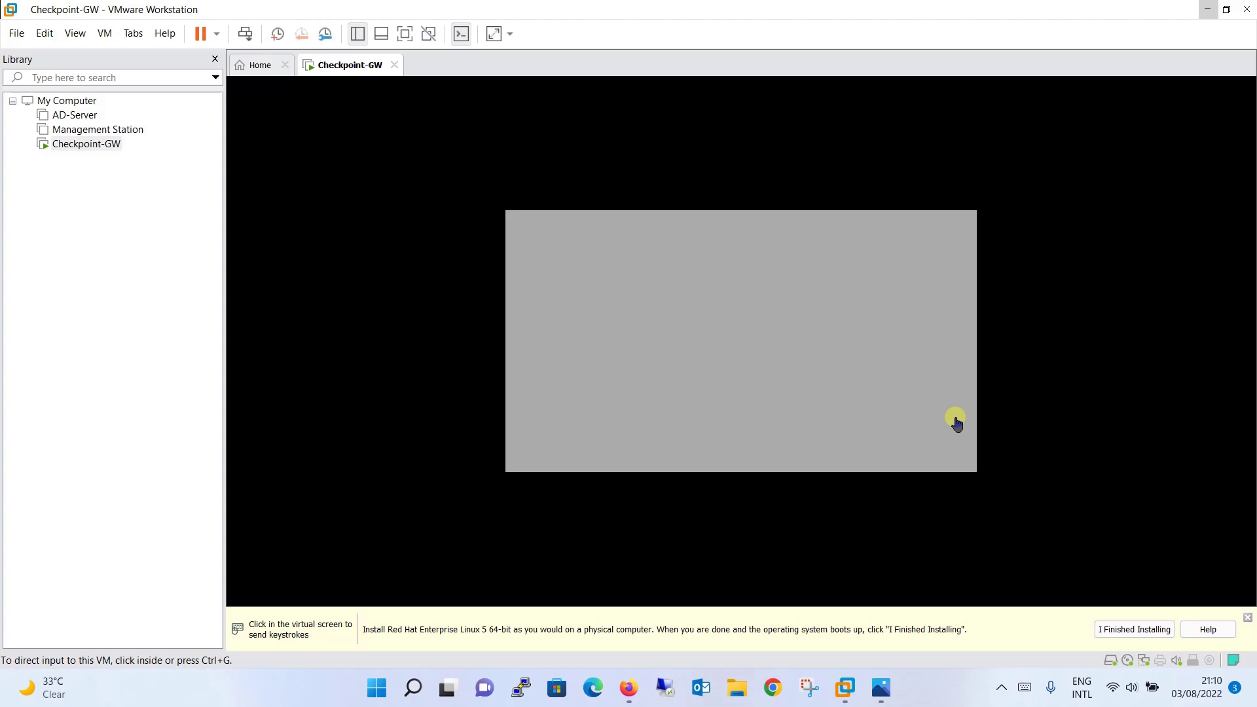
{"action": "left_click", "coordinate": [955, 424]}
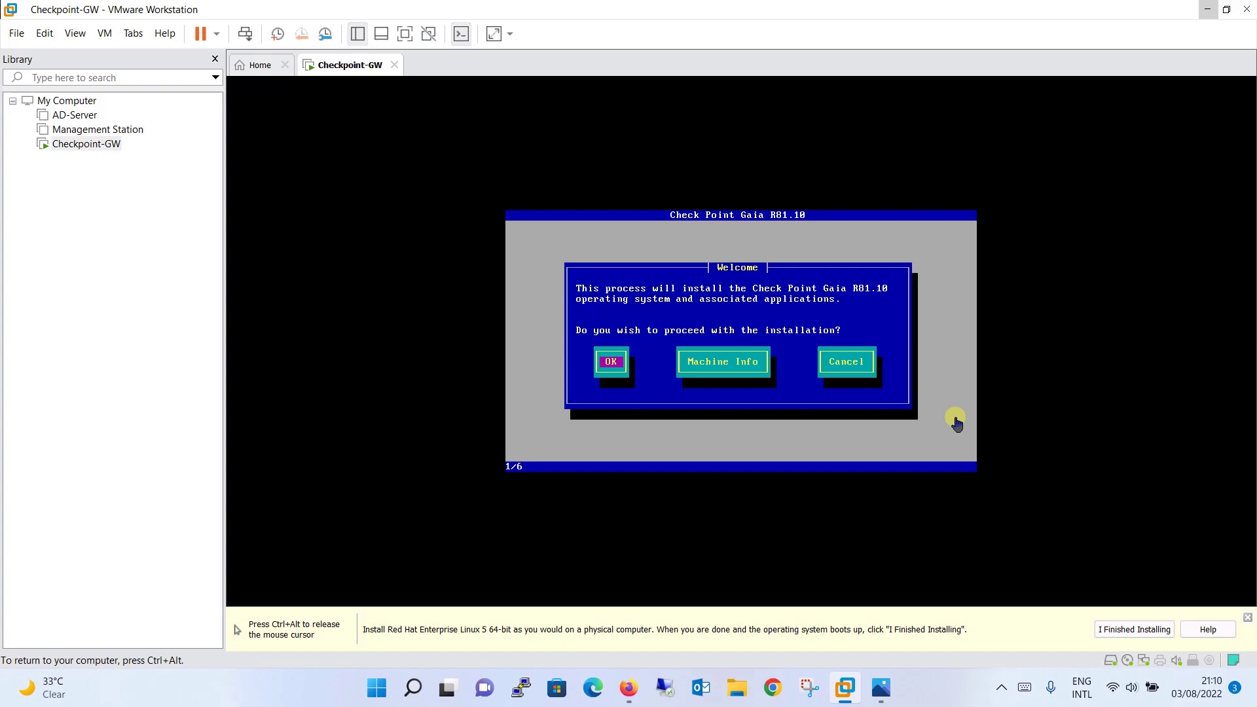
Proceed past Welcome, accept the US keyboard layout and the default partitions
{"action": "key", "text": "Return"}
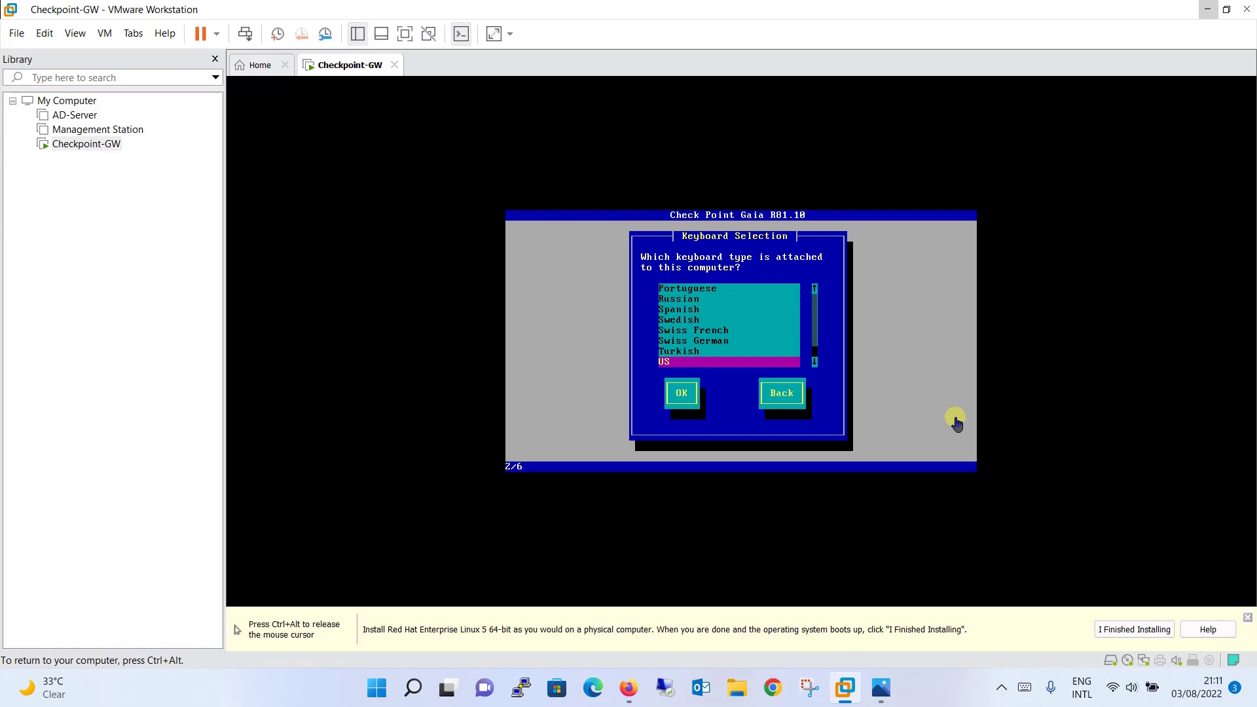
{"action": "key", "text": "Return"}
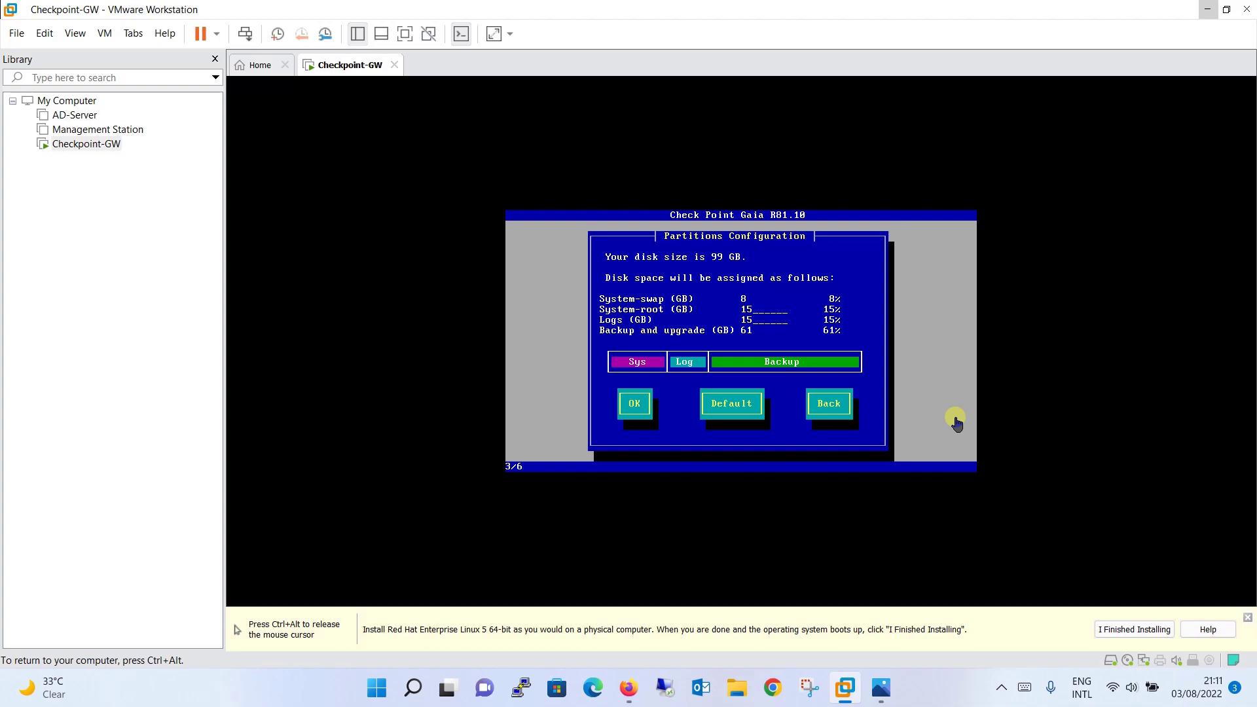
{"action": "key", "text": "Tab"}
{"action": "key", "text": "Tab"}
{"action": "key", "text": "shift+Tab"}
{"action": "key", "text": "shift+Tab"}
{"action": "key", "text": "Tab"}
{"action": "key", "text": "Return"}
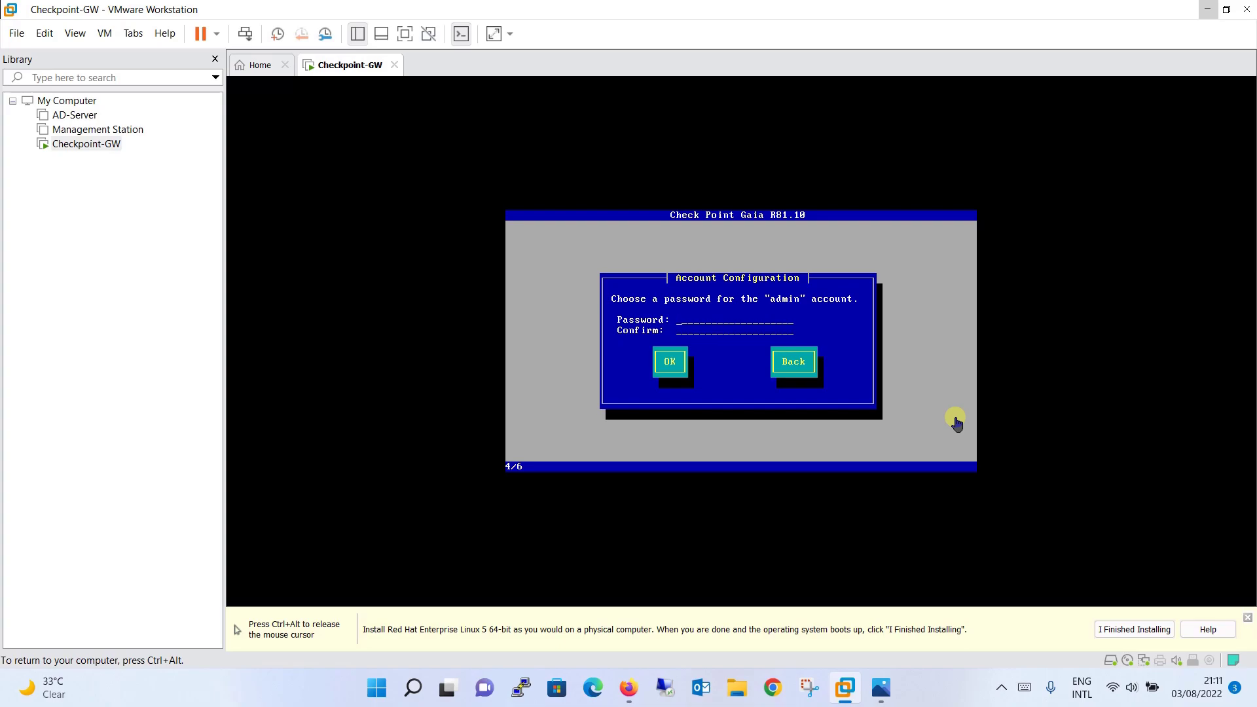
Enter and confirm the admin account password
{"action": "type", "text": "*****"}
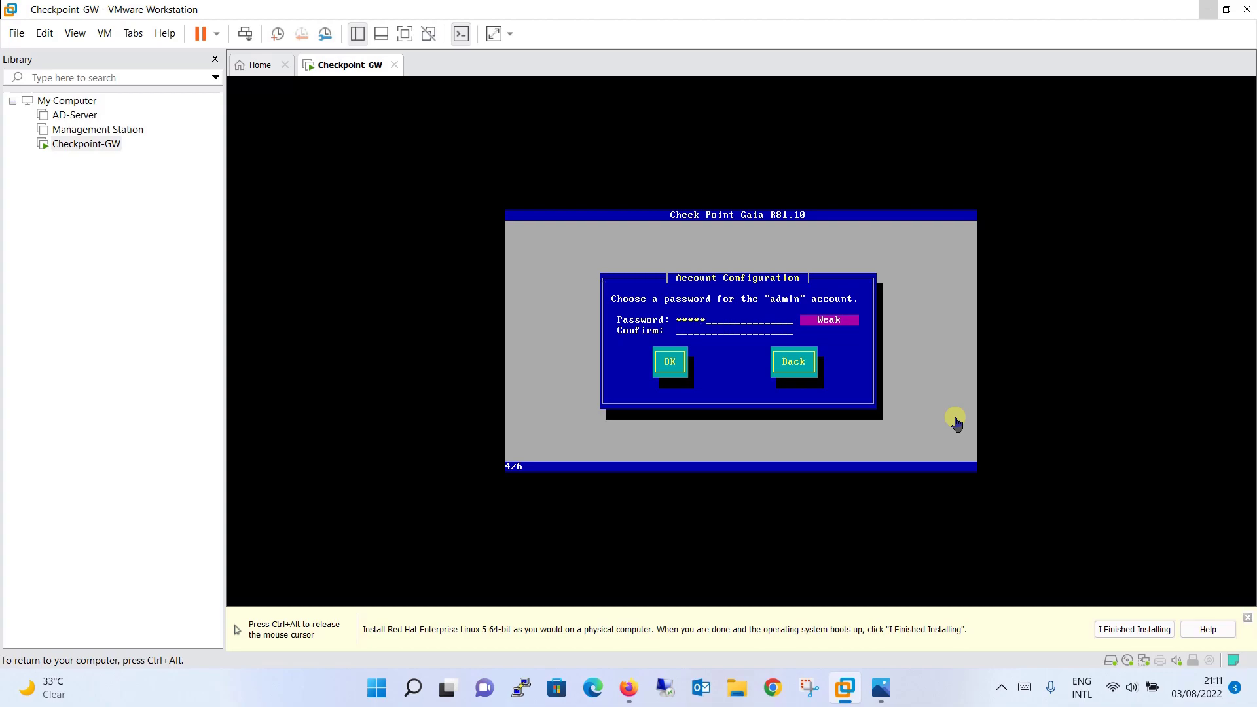
{"action": "type", "text": "***"}
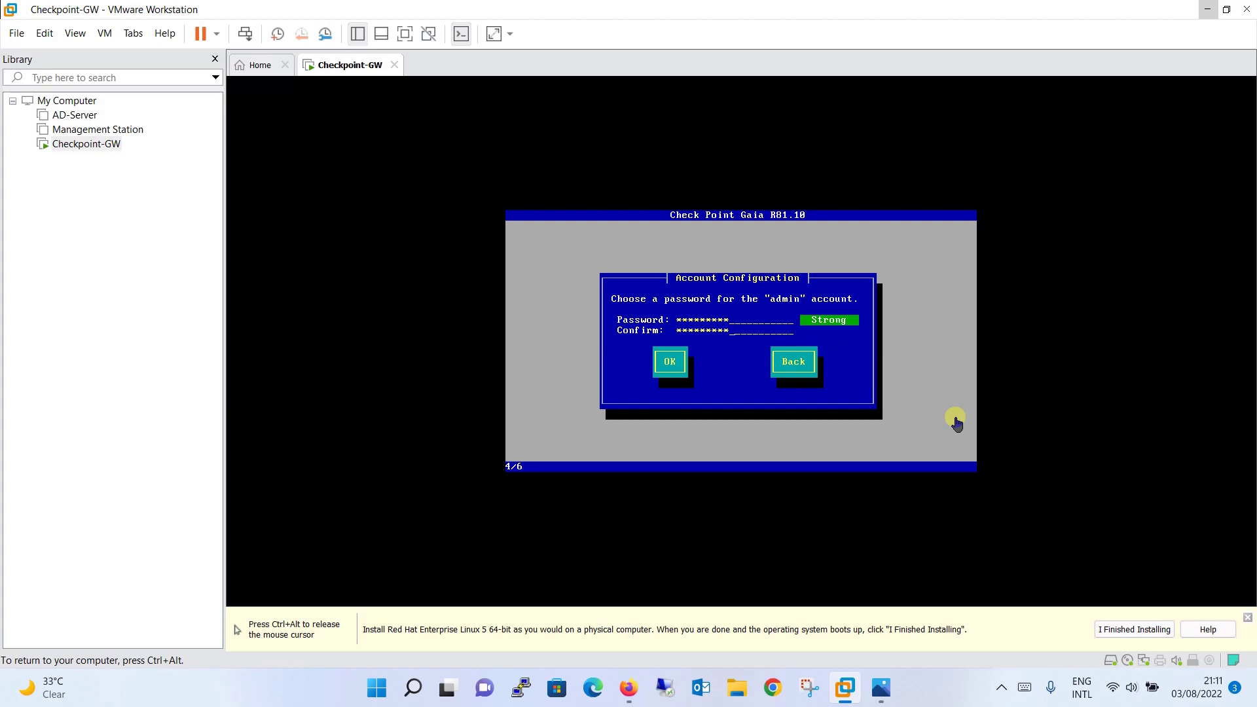
{"action": "key", "text": "Tab"}
{"action": "key", "text": "Return"}
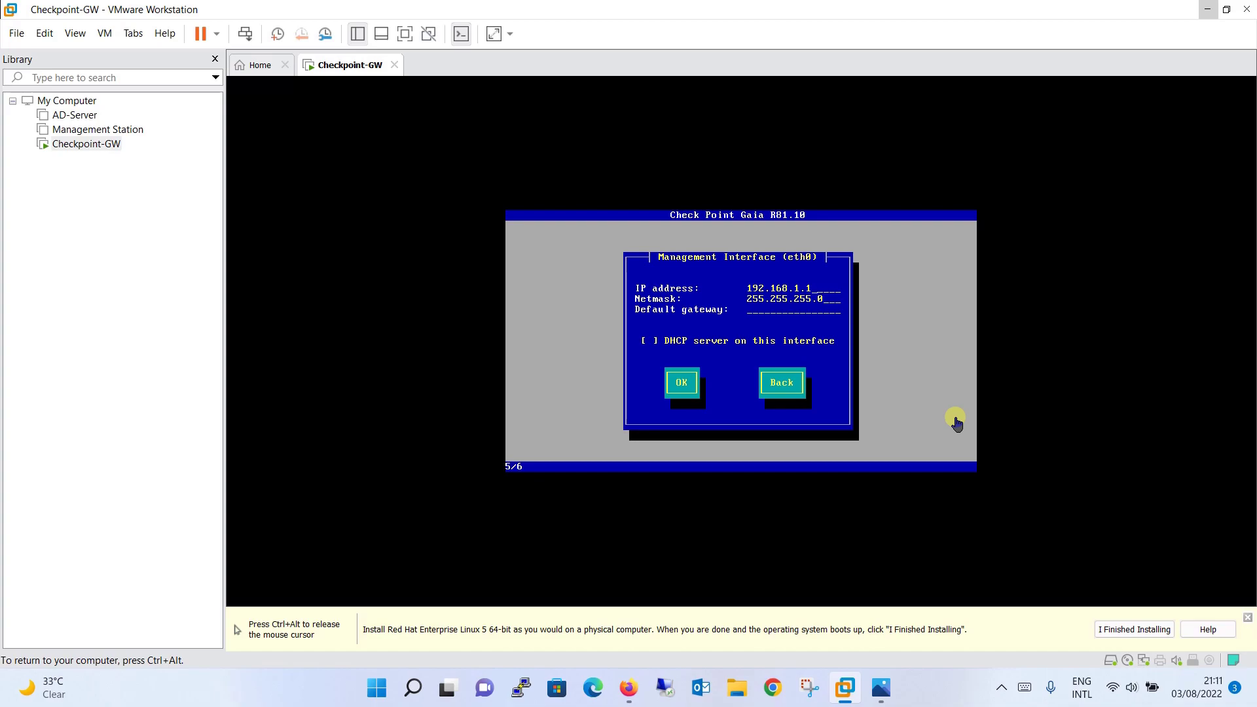
{"action": "key", "text": "ctrl+alt"}
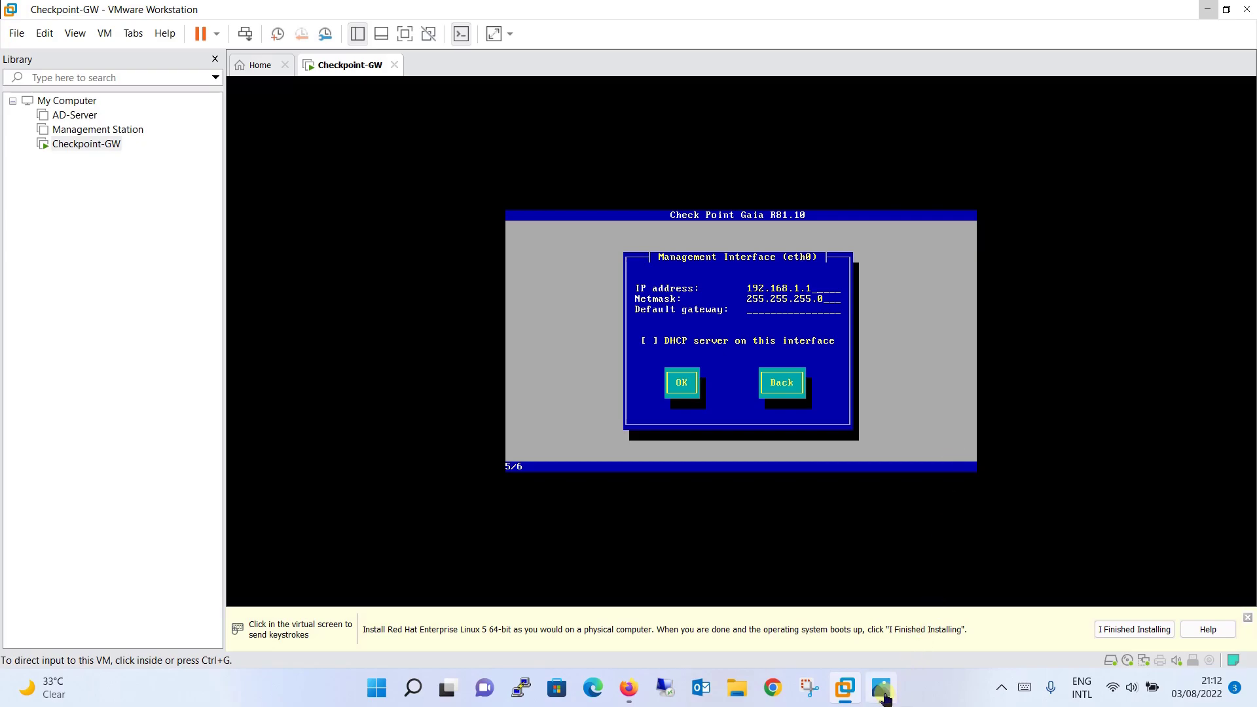
View the CP Lab.PNG diagram showing the gateway's eth0 at 10.1.1.200 on 10.1.1.0/24
{"action": "left_click", "coordinate": [882, 688]}
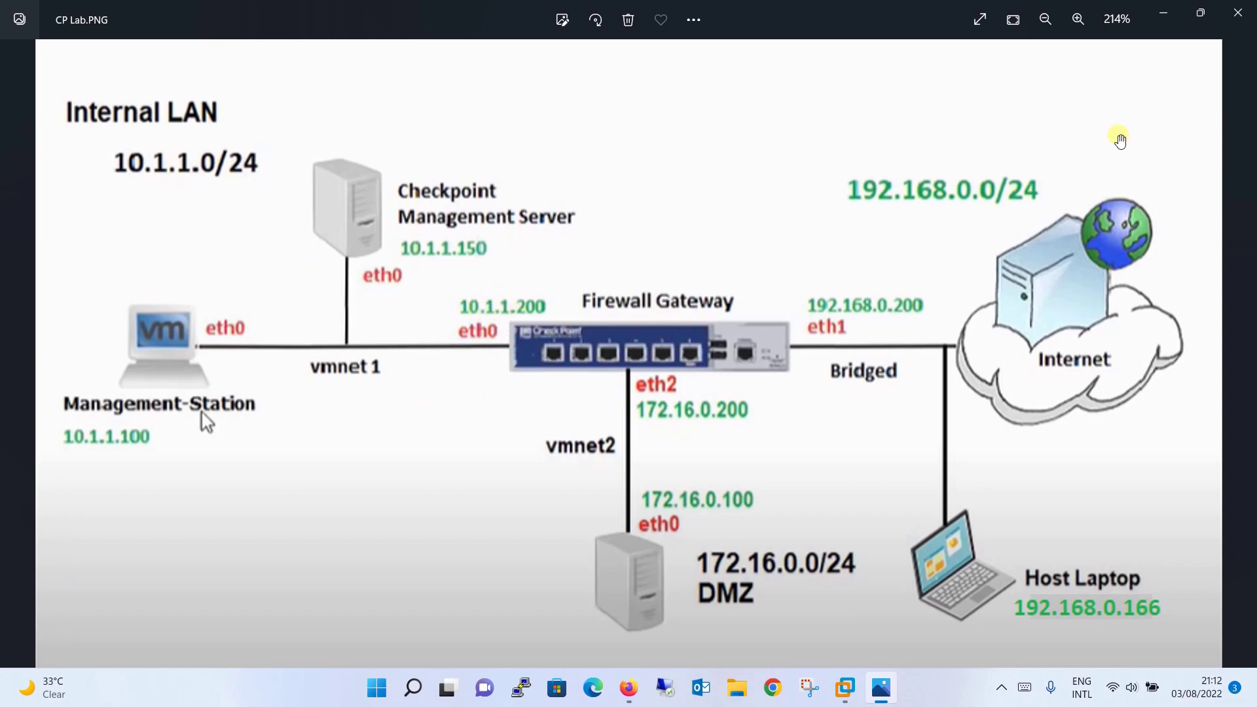
{"action": "left_click", "coordinate": [1165, 20]}
Set eth0 to 10.1.1.200 / 255.255.255.0 with the default gateway left empty
{"action": "left_click", "coordinate": [757, 293]}
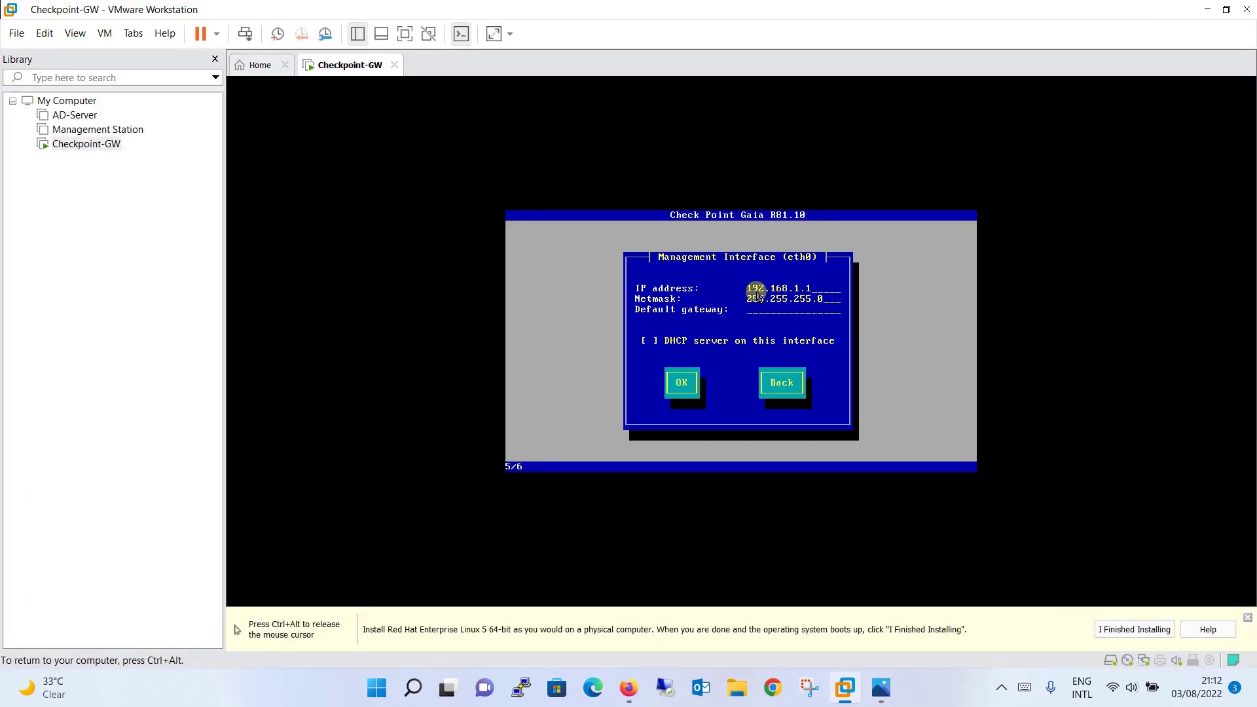
{"action": "key", "text": "BackSpace"}
{"action": "key", "text": "BackSpace"}
{"action": "key", "text": "BackSpace"}
{"action": "key", "text": "BackSpace"}
{"action": "key", "text": "BackSpace"}
{"action": "key", "text": "BackSpace"}
{"action": "key", "text": "BackSpace"}
{"action": "key", "text": "BackSpace"}
{"action": "type", "text": "0"}
{"action": "type", "text": "200"}
{"action": "type", "text": "10.1.1.254"}
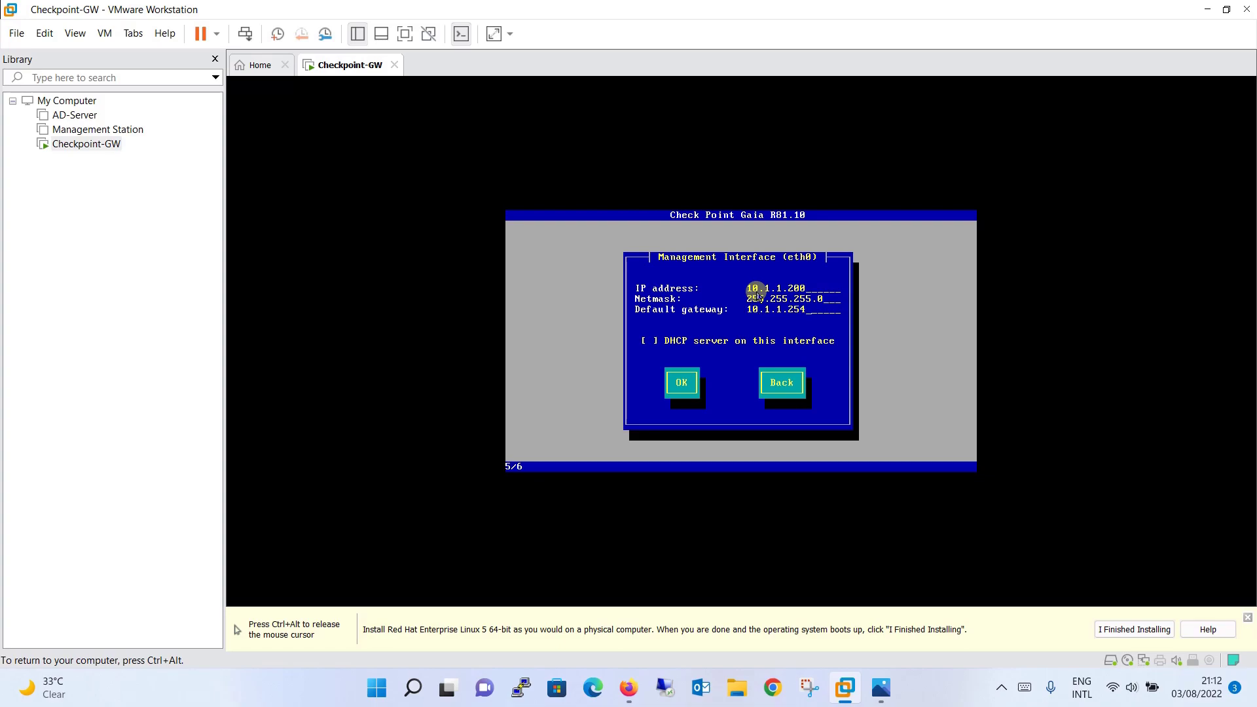
{"action": "key", "text": "BackSpace"}
{"action": "key", "text": "BackSpace"}
{"action": "key", "text": "BackSpace"}
{"action": "key", "text": "BackSpace"}
{"action": "key", "text": "BackSpace"}
{"action": "key", "text": "BackSpace"}
{"action": "key", "text": "BackSpace"}
{"action": "key", "text": "BackSpace"}
{"action": "key", "text": "BackSpace"}
{"action": "key", "text": "BackSpace"}
{"action": "key", "text": "Tab"}
{"action": "key", "text": "Tab"}
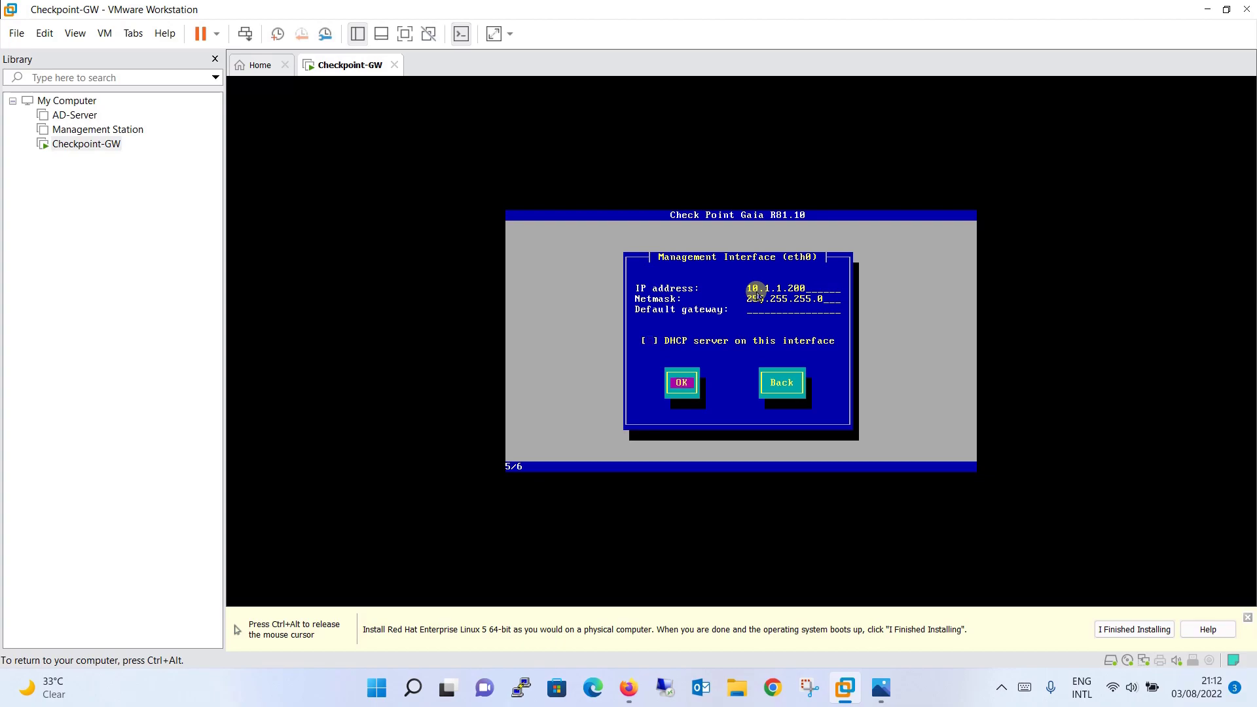
{"action": "key", "text": "Return"}
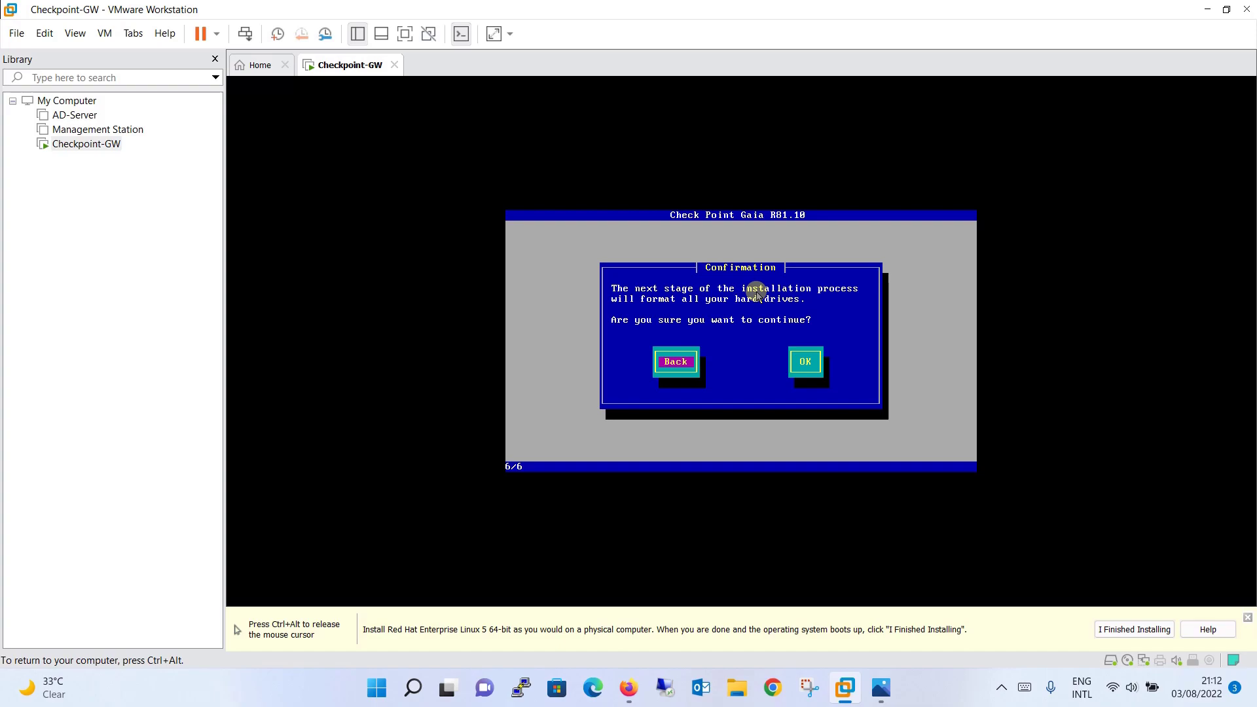
Confirm formatting the hard drives and let the Gaia installation run to completion
{"action": "key", "text": "Tab"}
{"action": "key", "text": "Return"}
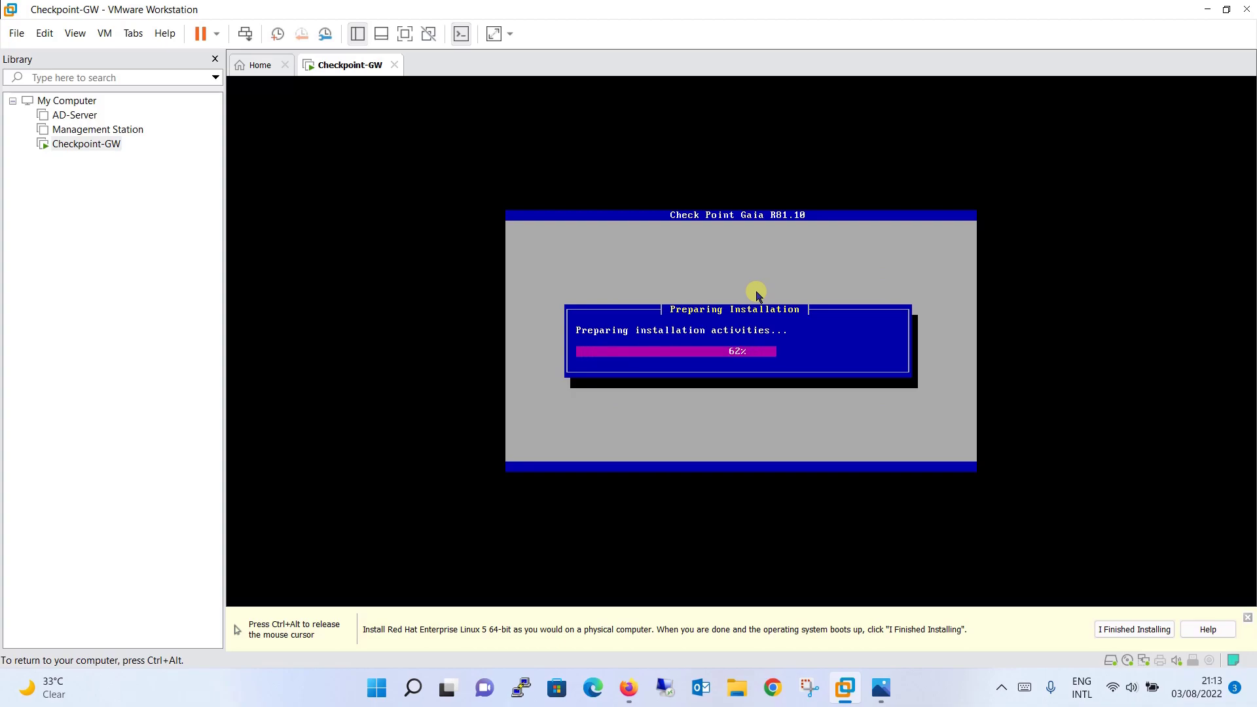
{"action": "key", "text": "ctrl+alt"}
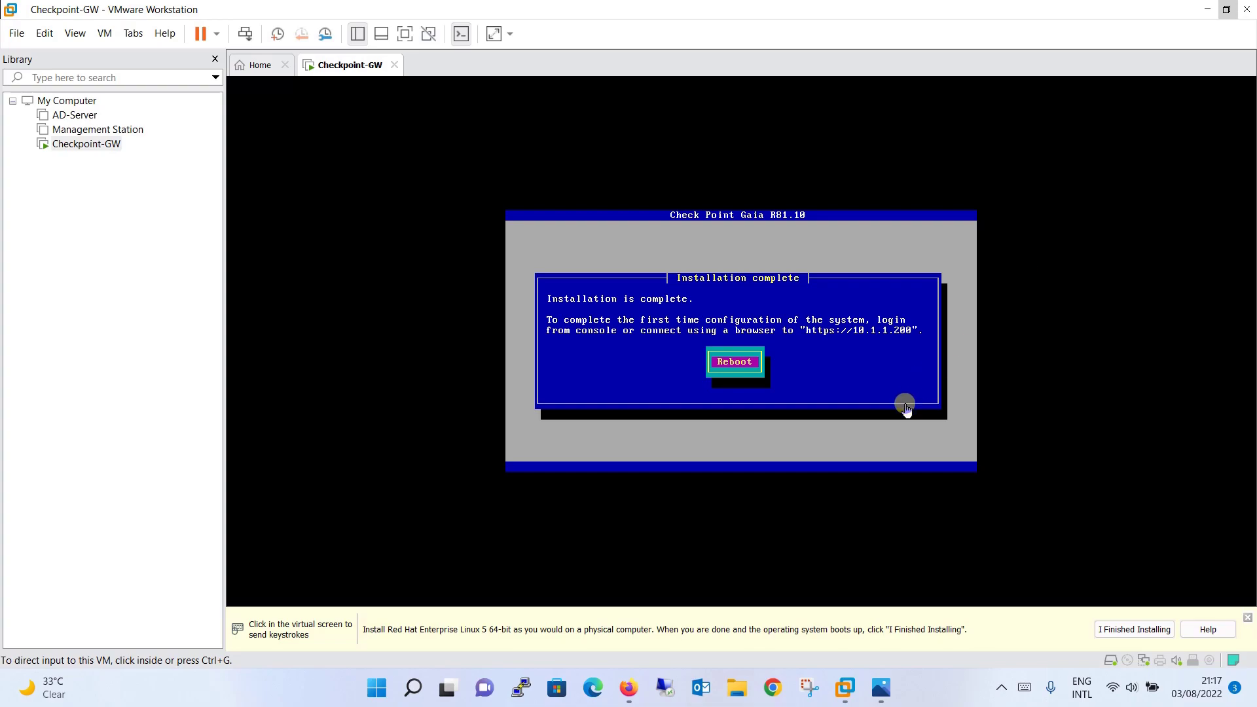
Reboot Checkpoint-GW and start it in '64bit normal mode' from the boot menu
{"action": "left_click", "coordinate": [897, 427]}
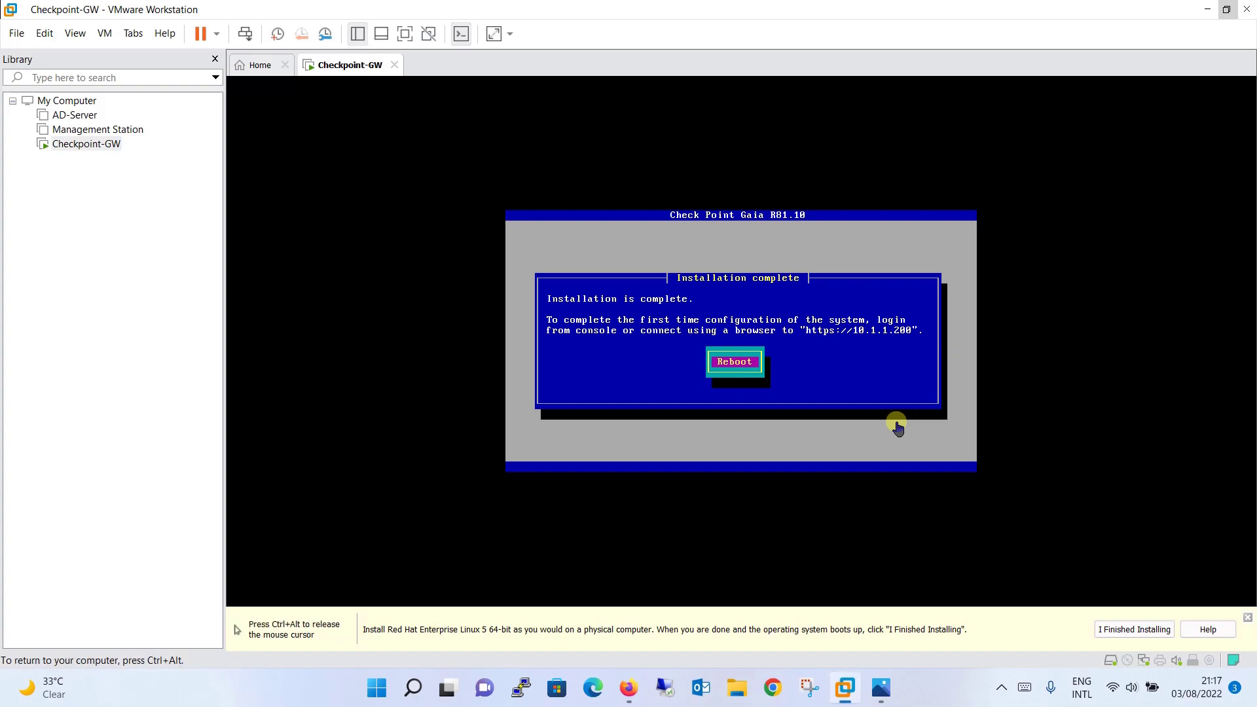
{"action": "key", "text": "Return"}
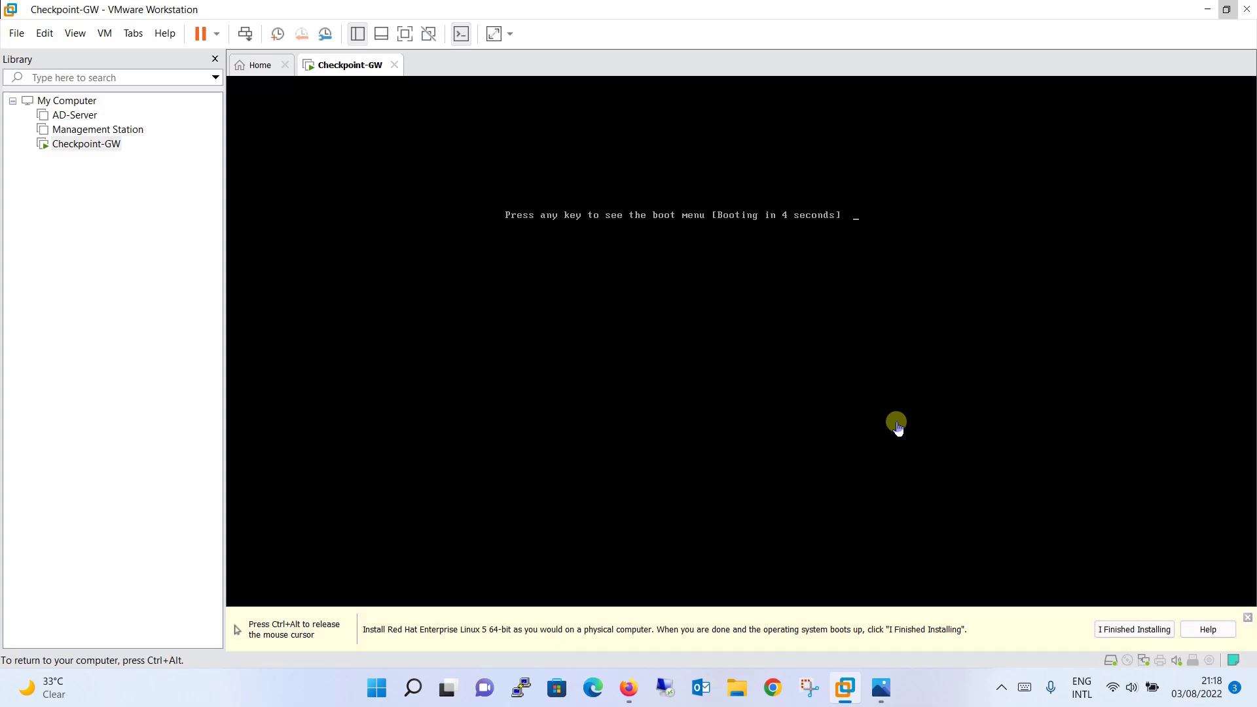
{"action": "key", "text": "Return"}
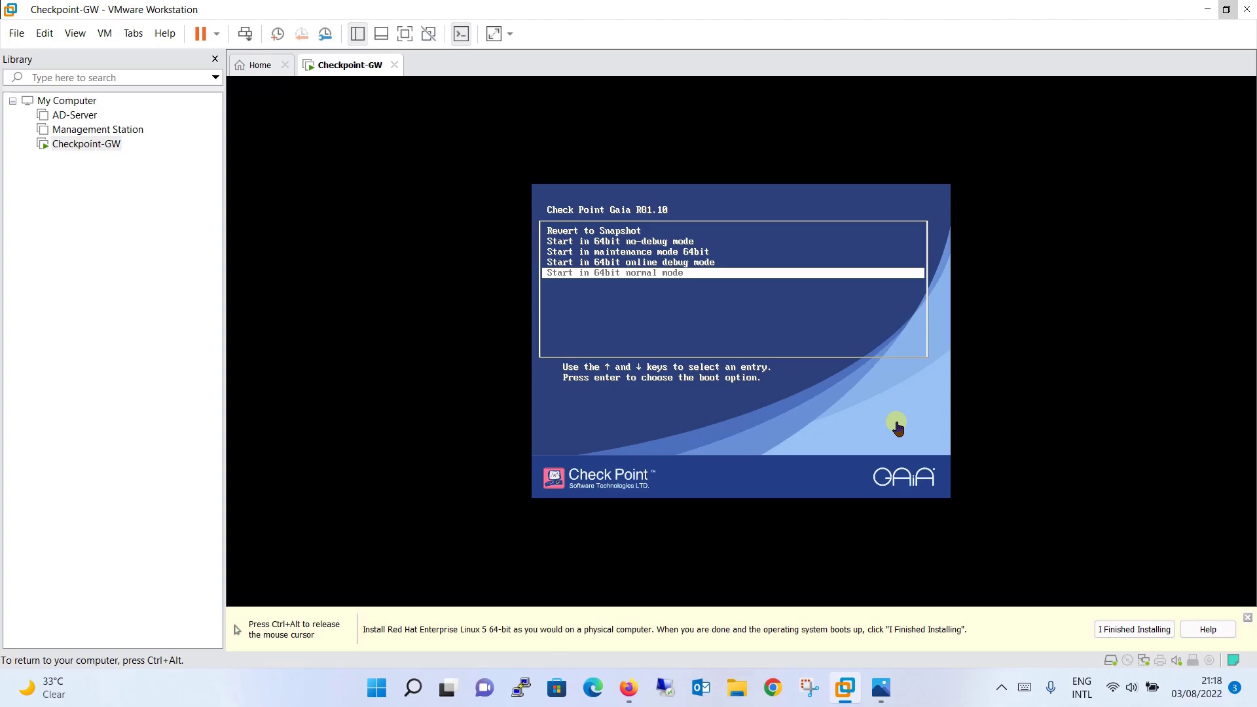
{"action": "key", "text": "Return"}
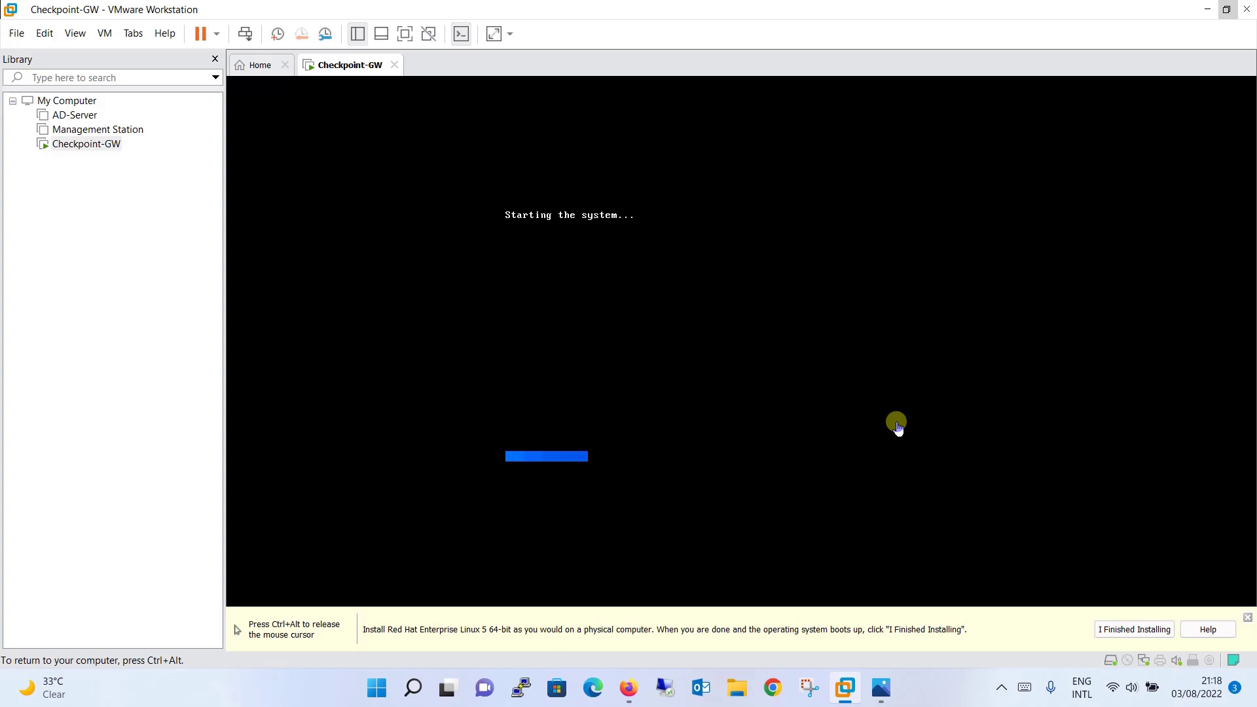
{"action": "key", "text": "ctrl+alt"}
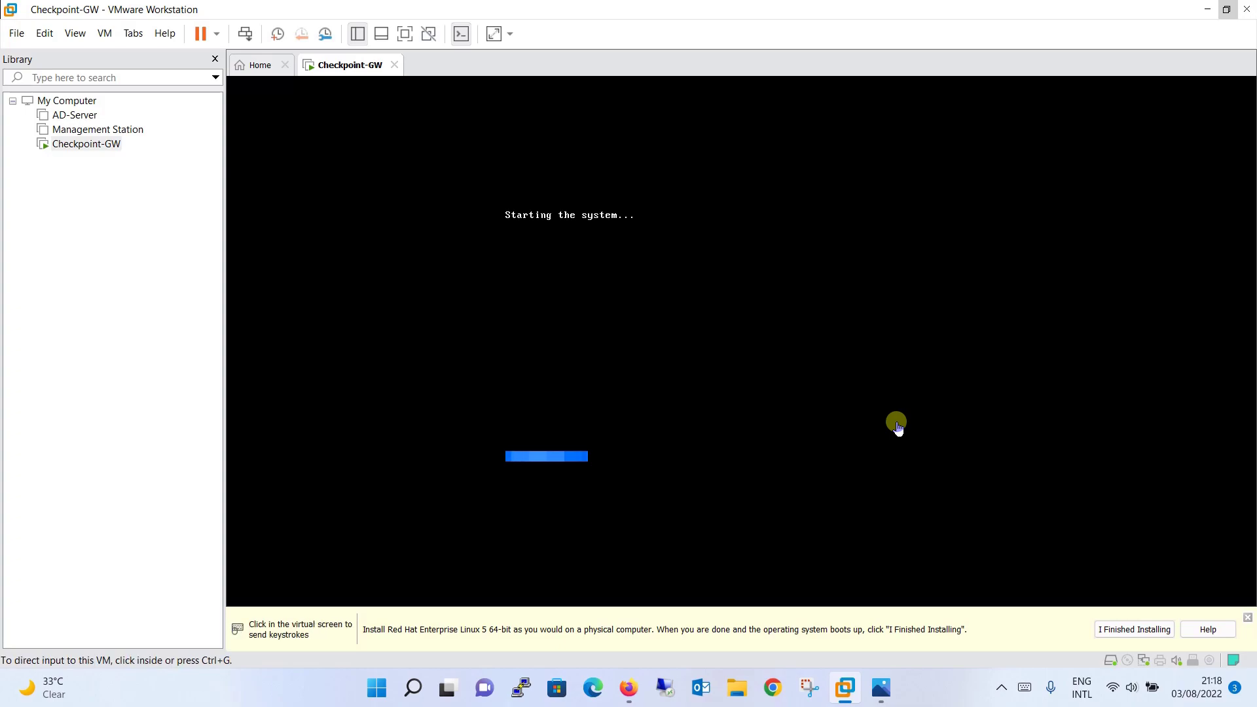
{"action": "left_click", "coordinate": [943, 705]}
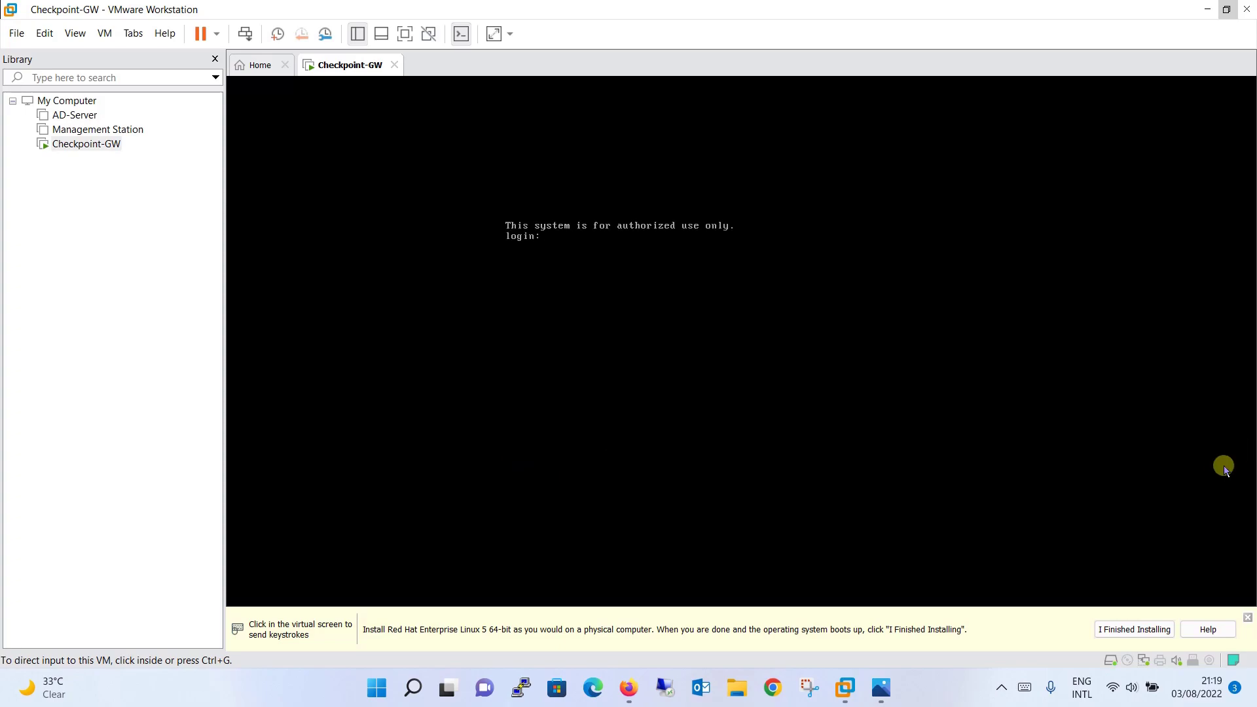
Log in to the Checkpoint-GW Gaia console with the admin username
{"action": "left_click", "coordinate": [659, 273]}
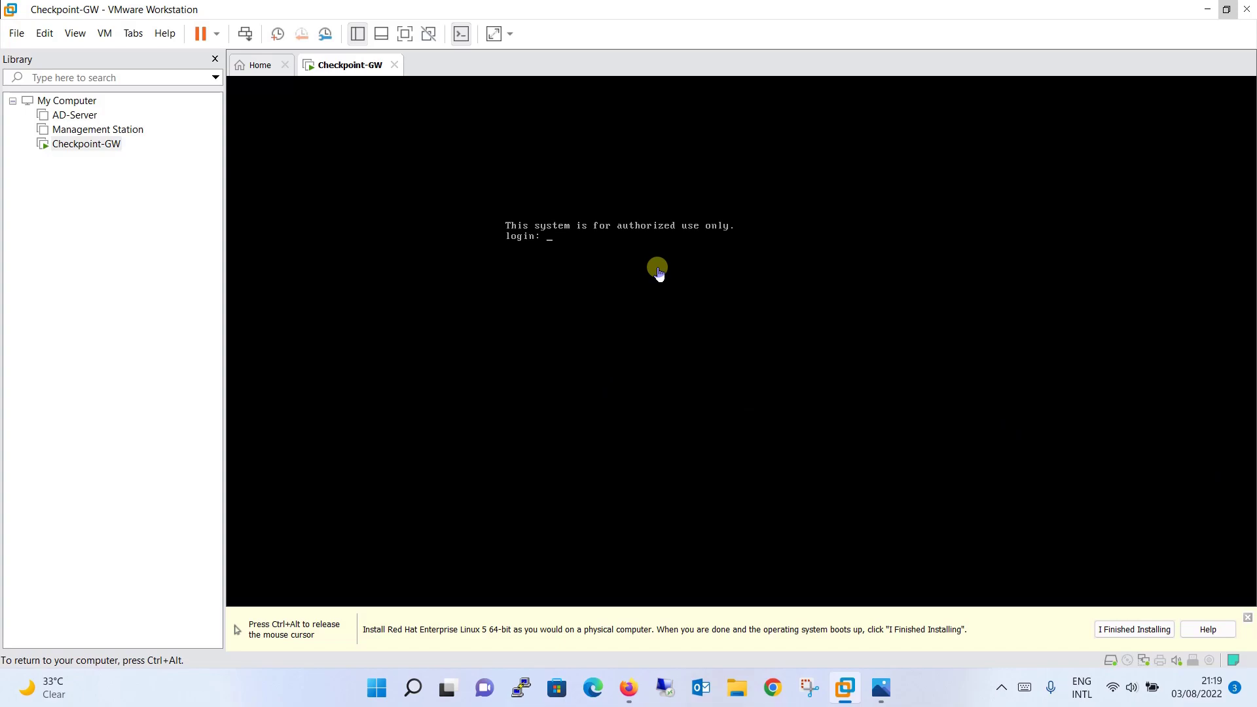
{"action": "type", "text": "admin"}
{"action": "key", "text": "Return"}
{"action": "key", "text": "Return"}
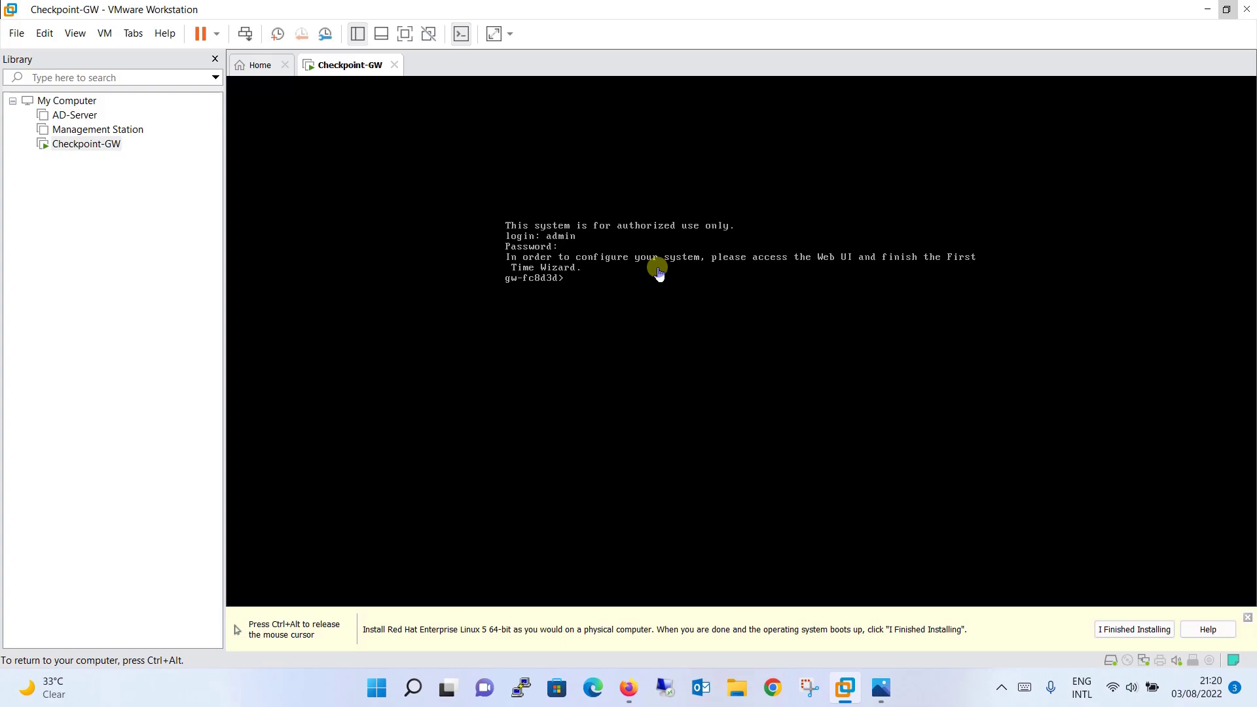
{"action": "key", "text": "ctrl+alt"}
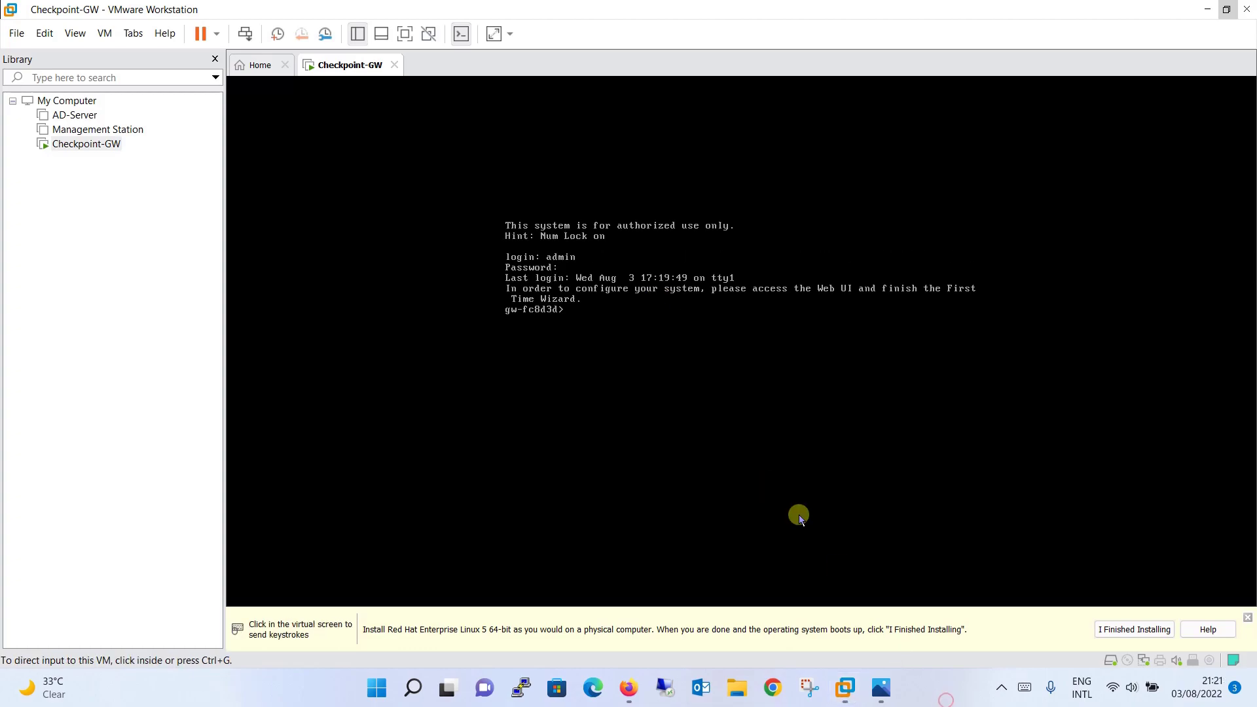
{"action": "left_click", "coordinate": [734, 451]}
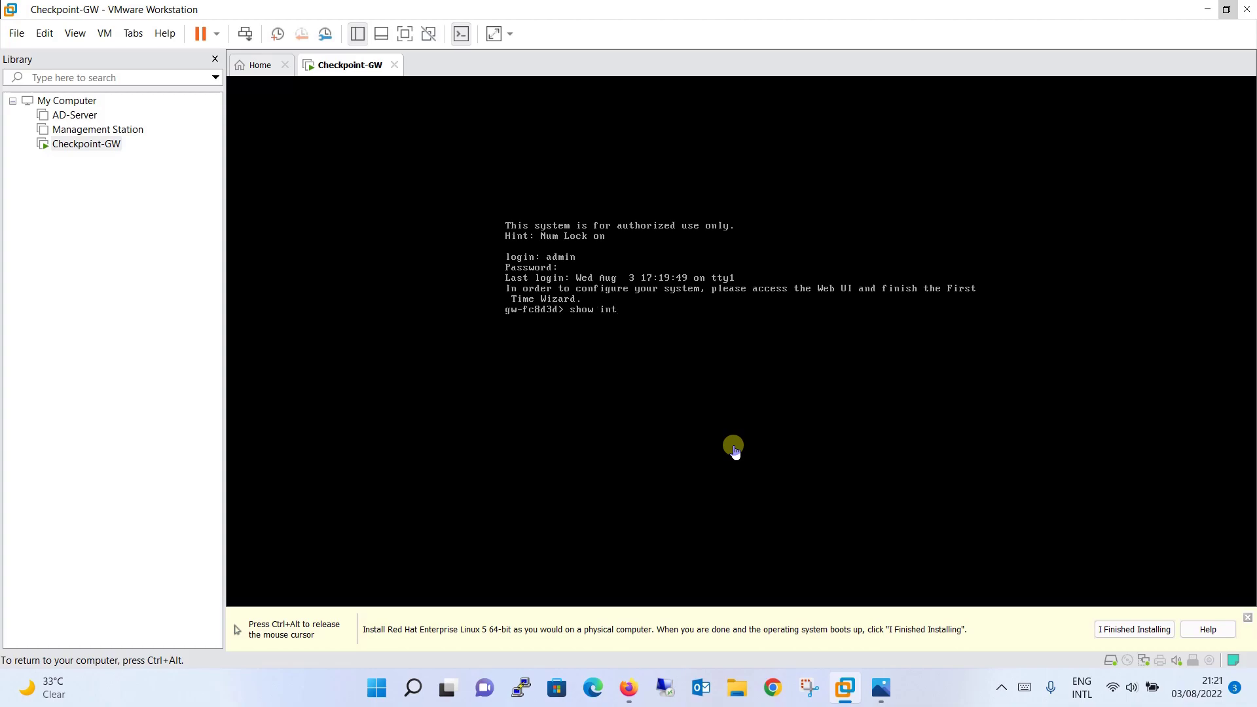
Complete and run 'show interface eth0 ipv4-address', which reports 10.1.1.200/24
{"action": "key", "text": "Tab"}
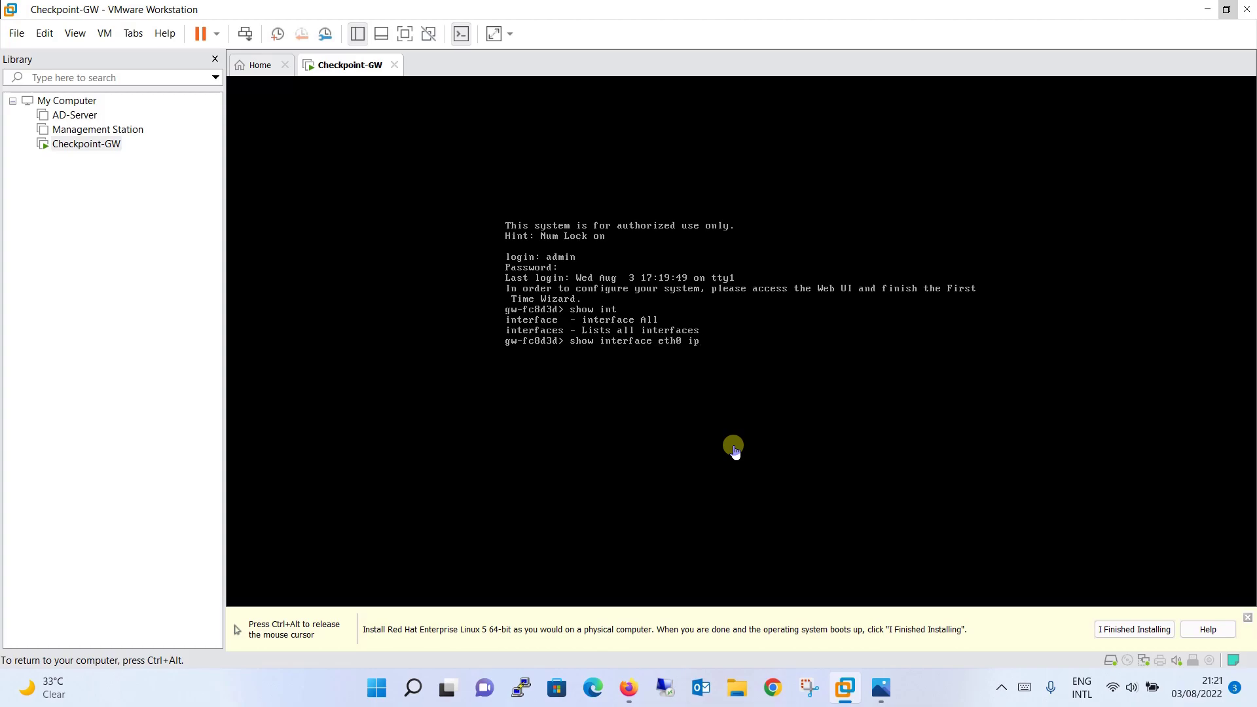
{"action": "key", "text": "Tab"}
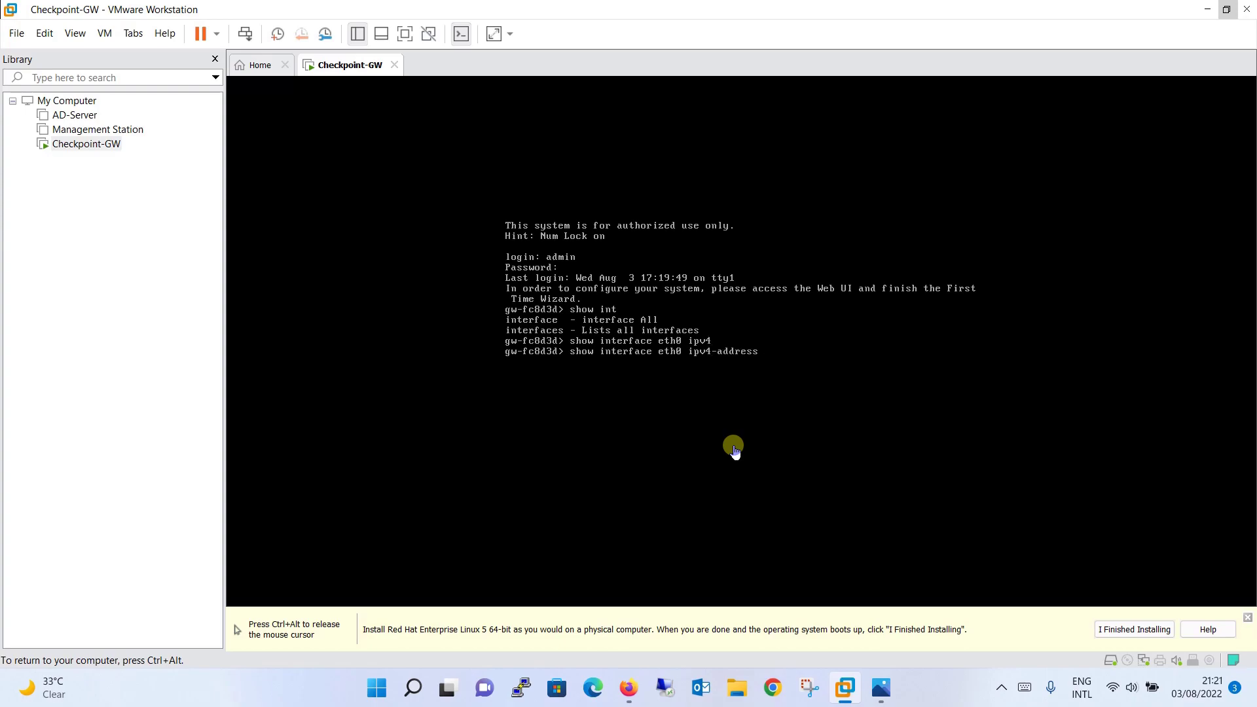
{"action": "key", "text": "Return"}
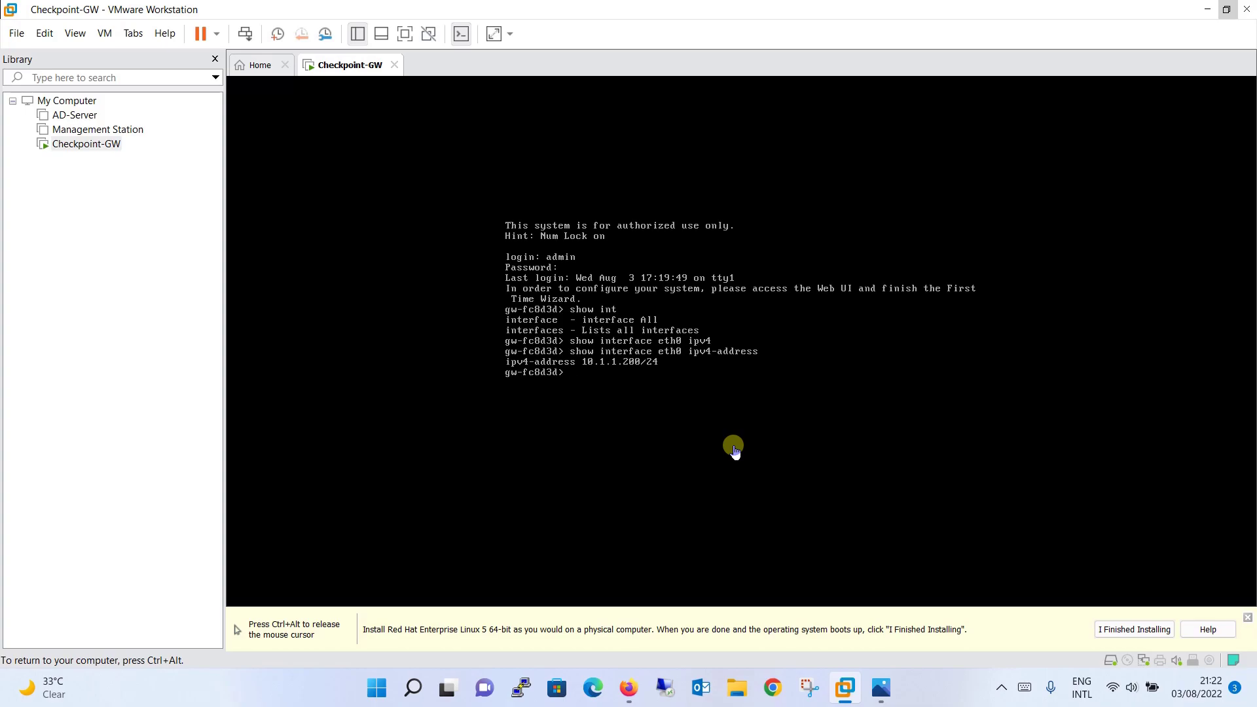
{"action": "key", "text": "ctrl+alt"}
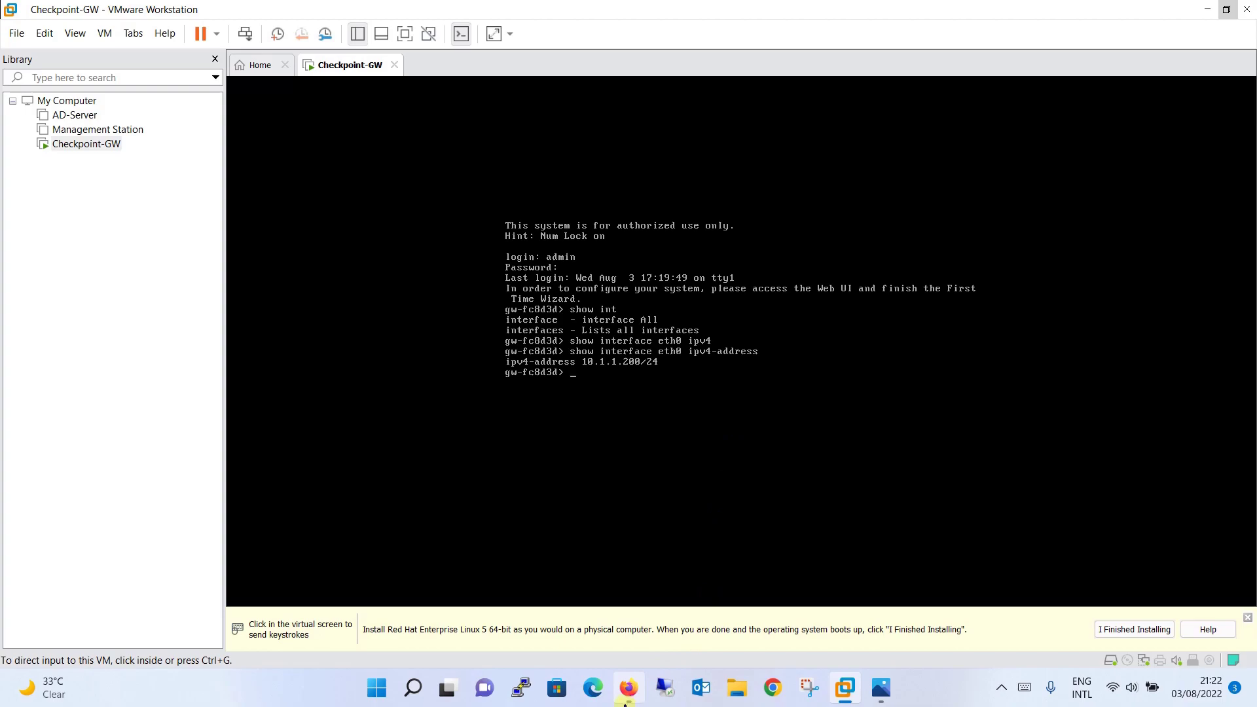
{"action": "left_click", "coordinate": [628, 688]}
{"action": "left_click", "coordinate": [170, 41]}
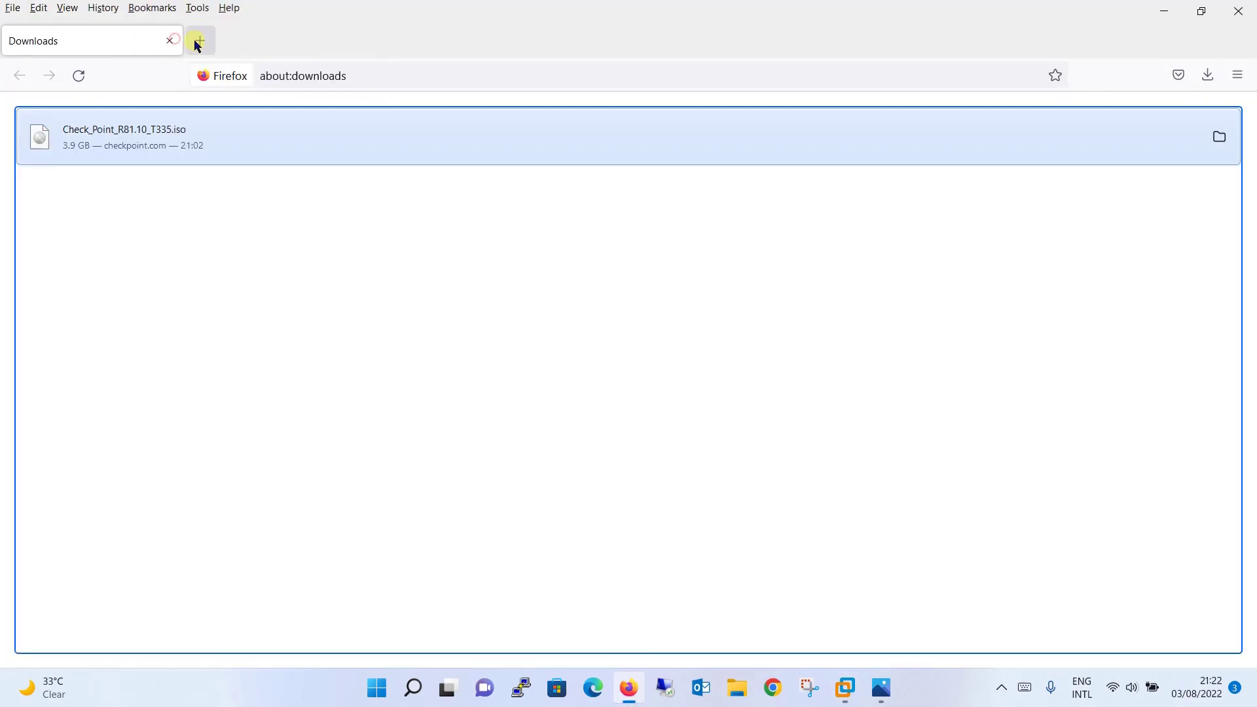
{"action": "left_click", "coordinate": [195, 41]}
{"action": "left_click", "coordinate": [170, 40]}
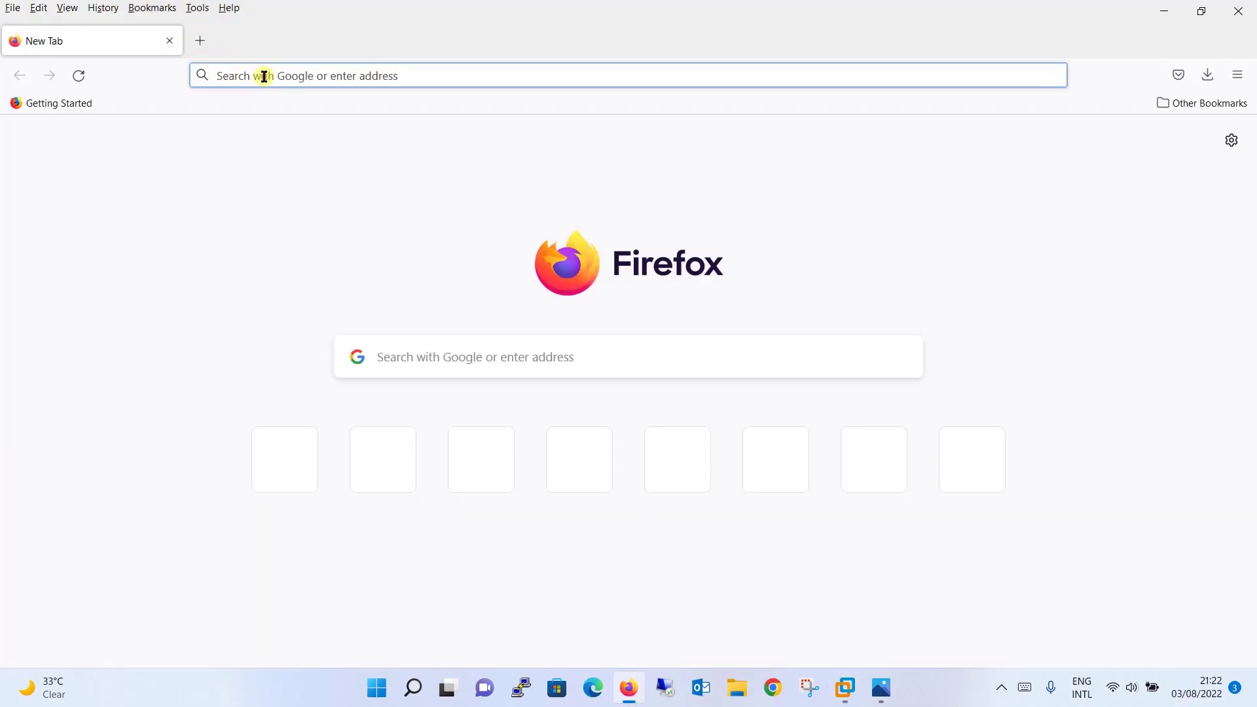
{"action": "type", "text": "https:"}
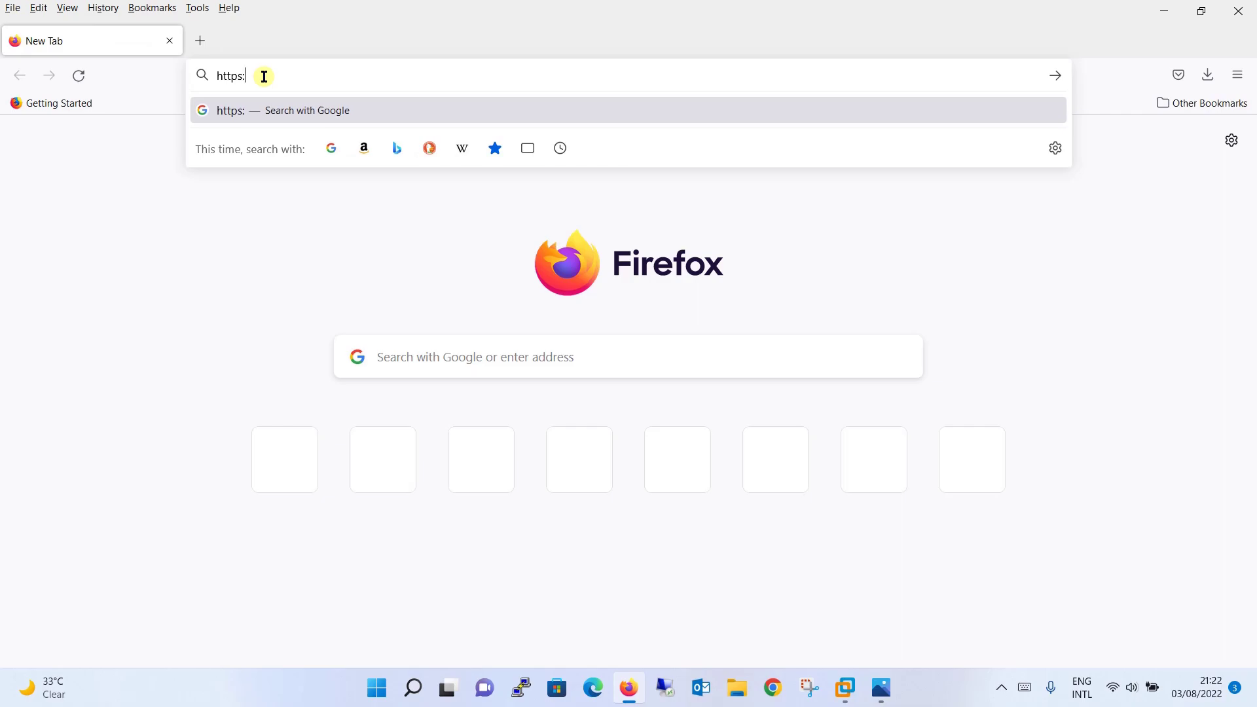
{"action": "type", "text": "//10.1.1.200"}
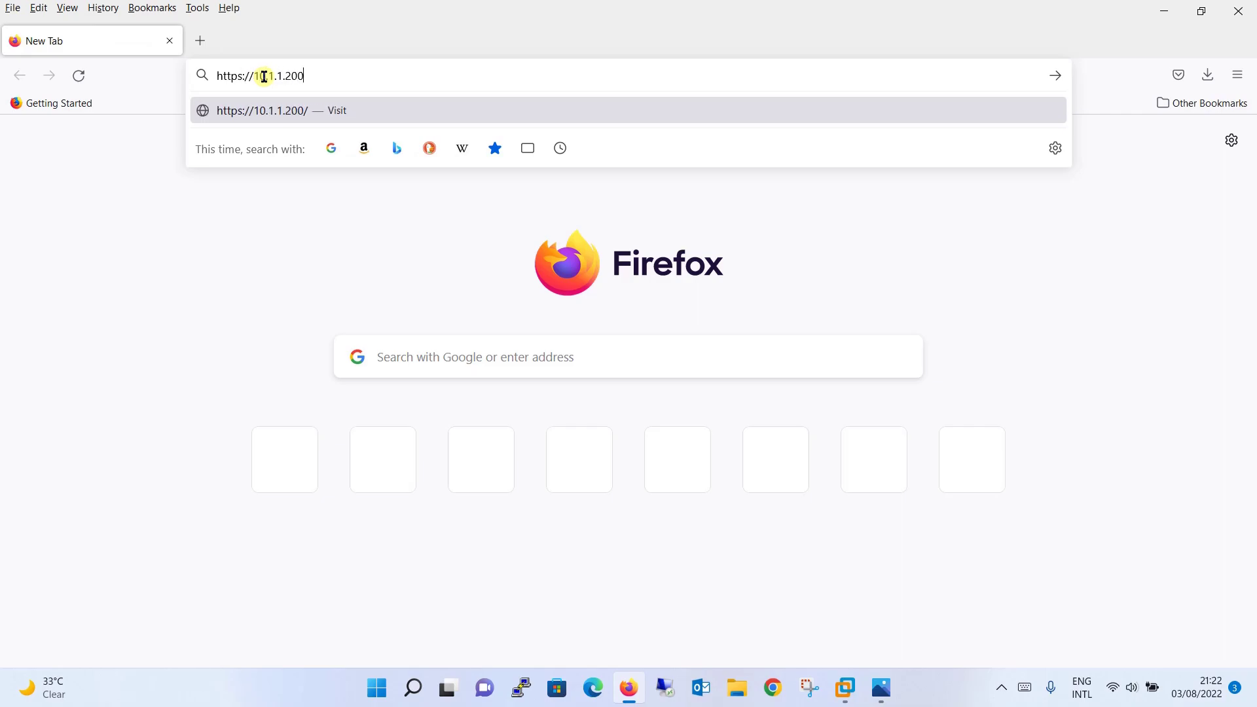
{"action": "key", "text": "Return"}
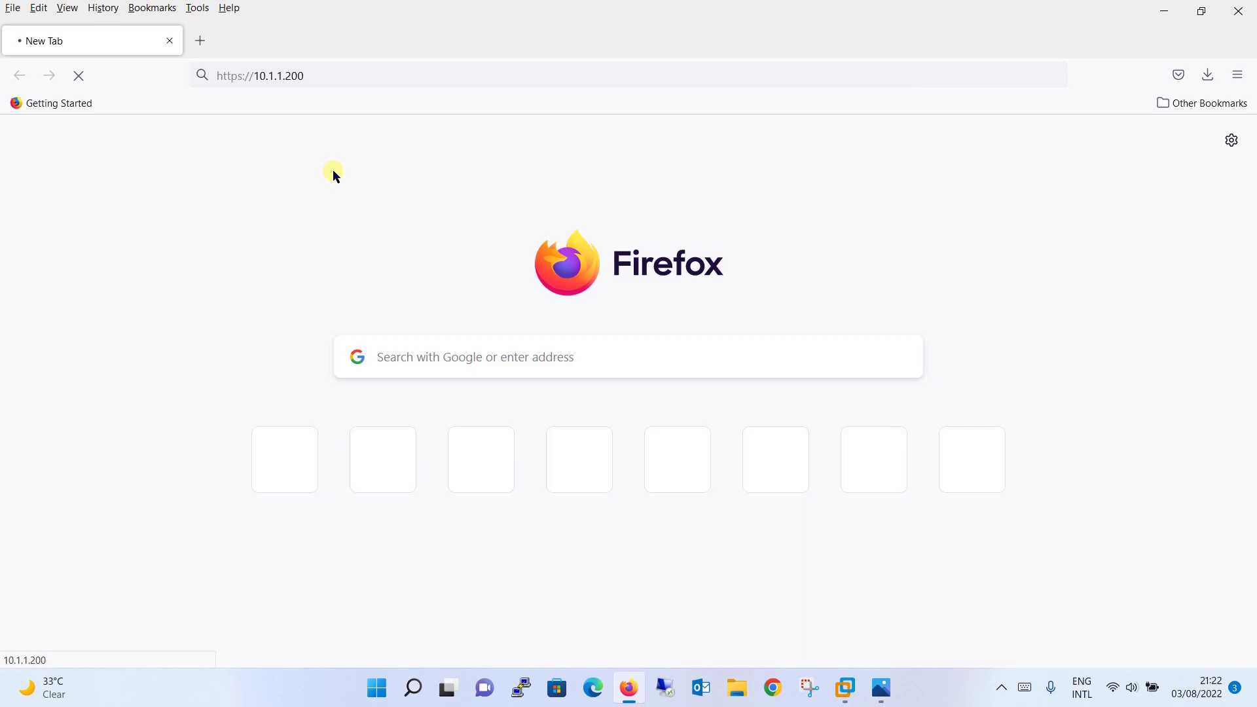
{"action": "left_click", "coordinate": [169, 45]}
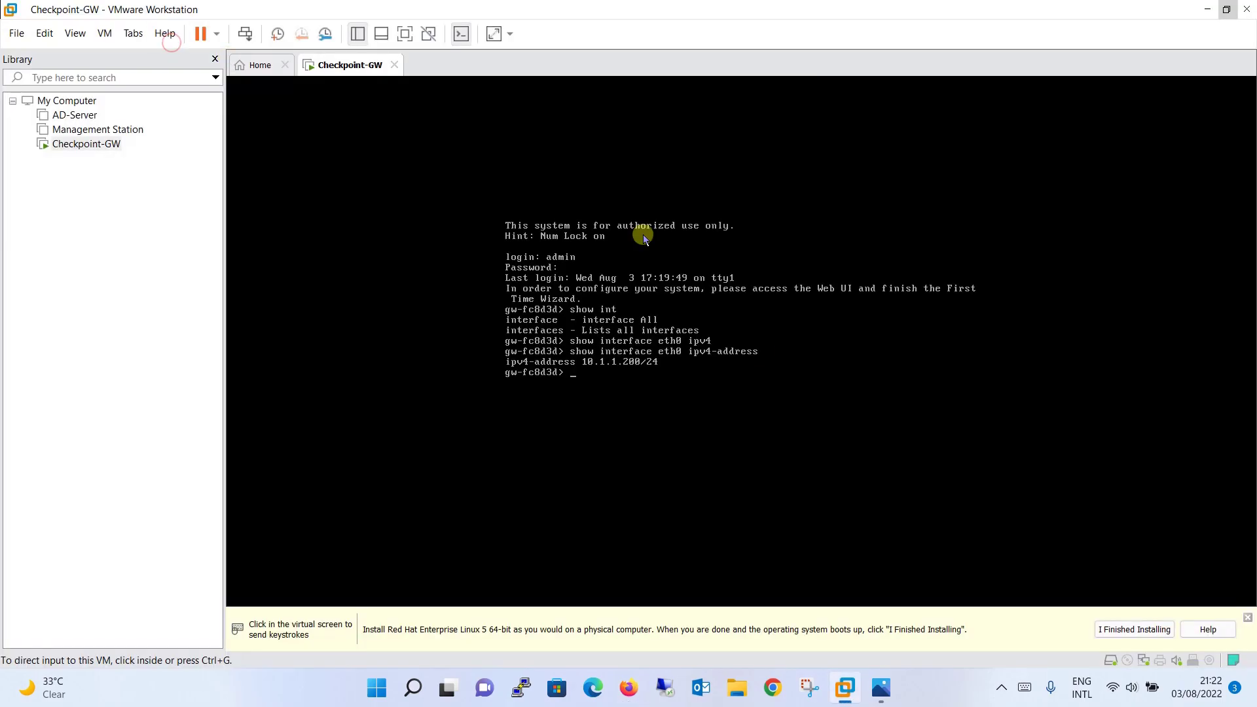
Switch Checkpoint-GW's Network Adapter from NAT to Custom VMnet1 (Host-only) and save
{"action": "left_click", "coordinate": [90, 145]}
{"action": "right_click", "coordinate": [91, 145]}
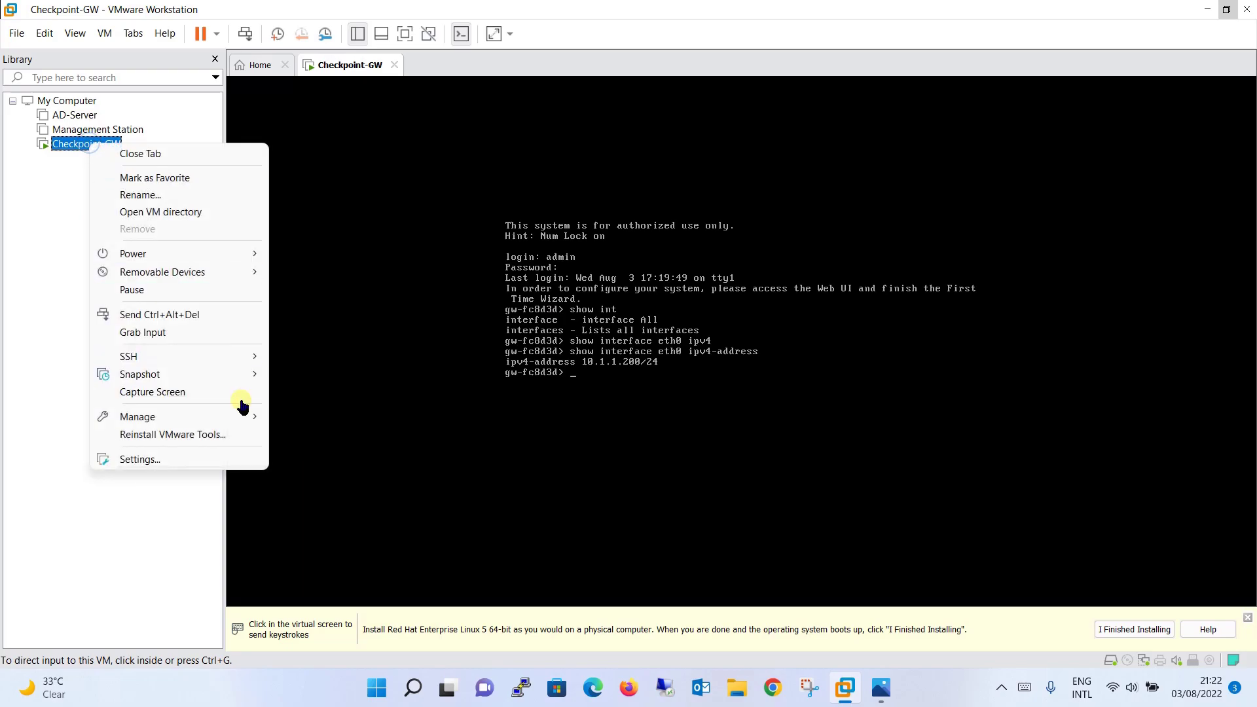
{"action": "left_click", "coordinate": [229, 461]}
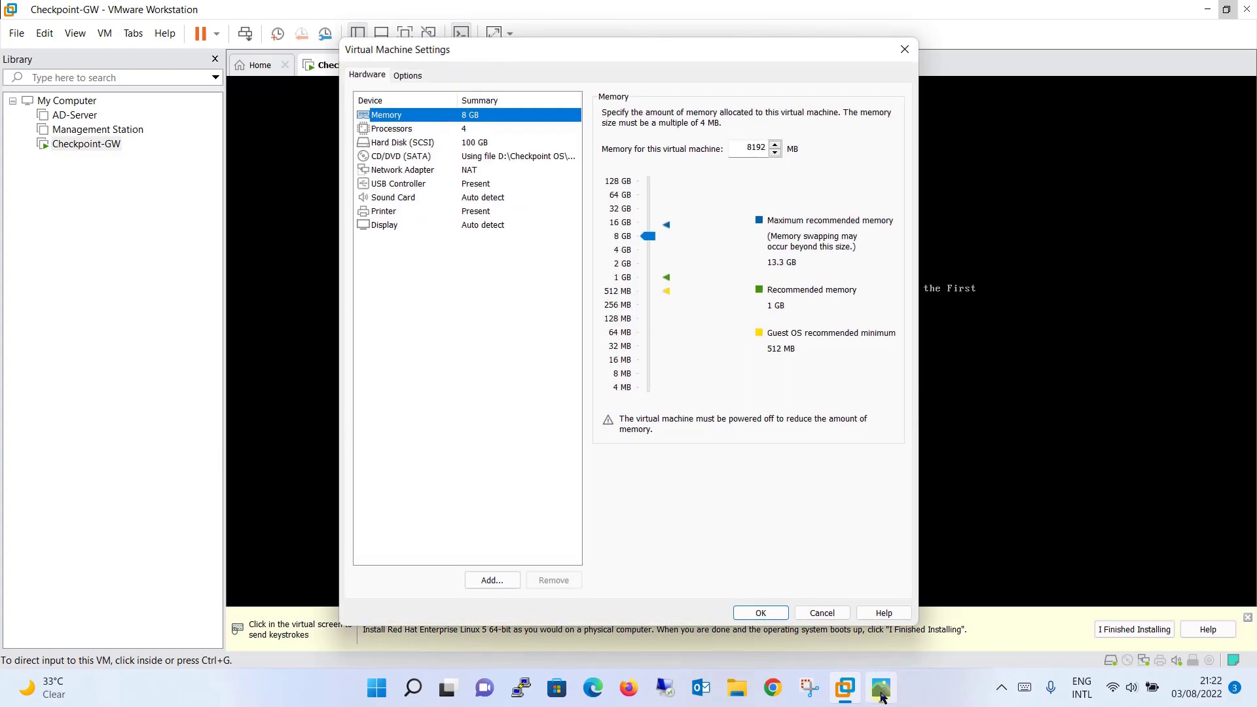
{"action": "left_click", "coordinate": [881, 687]}
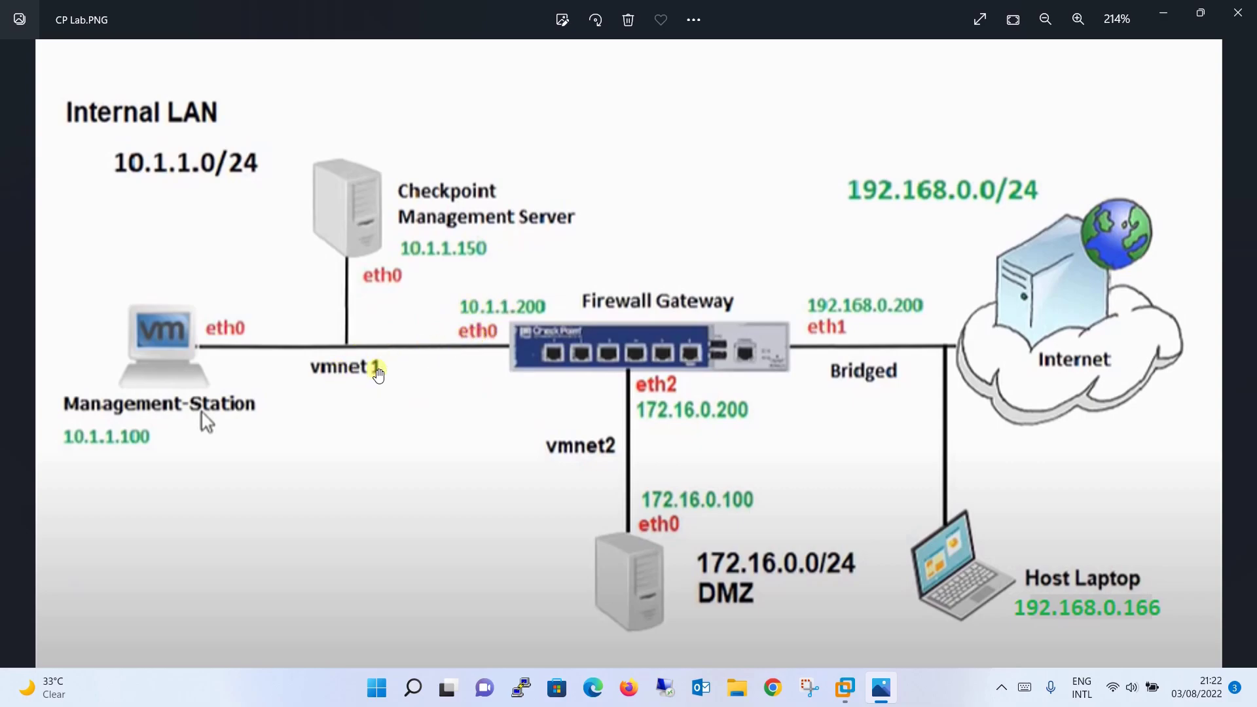
{"action": "left_click", "coordinate": [1163, 12]}
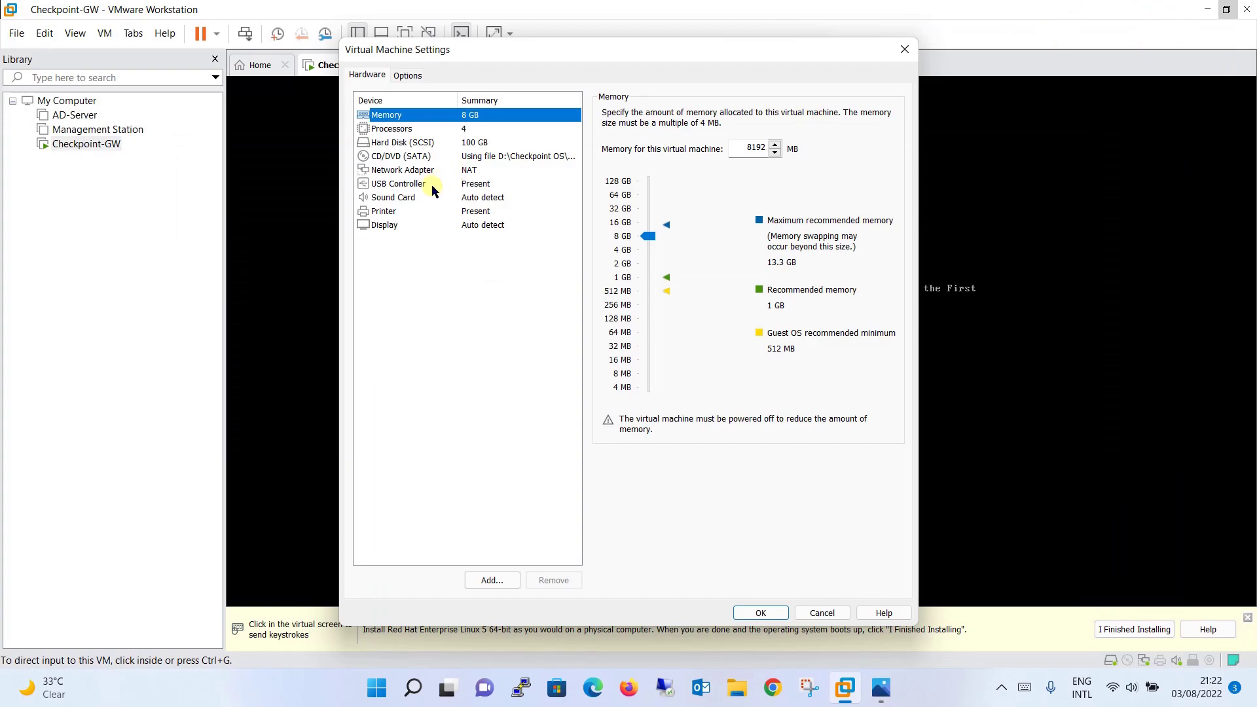
{"action": "left_click", "coordinate": [469, 171]}
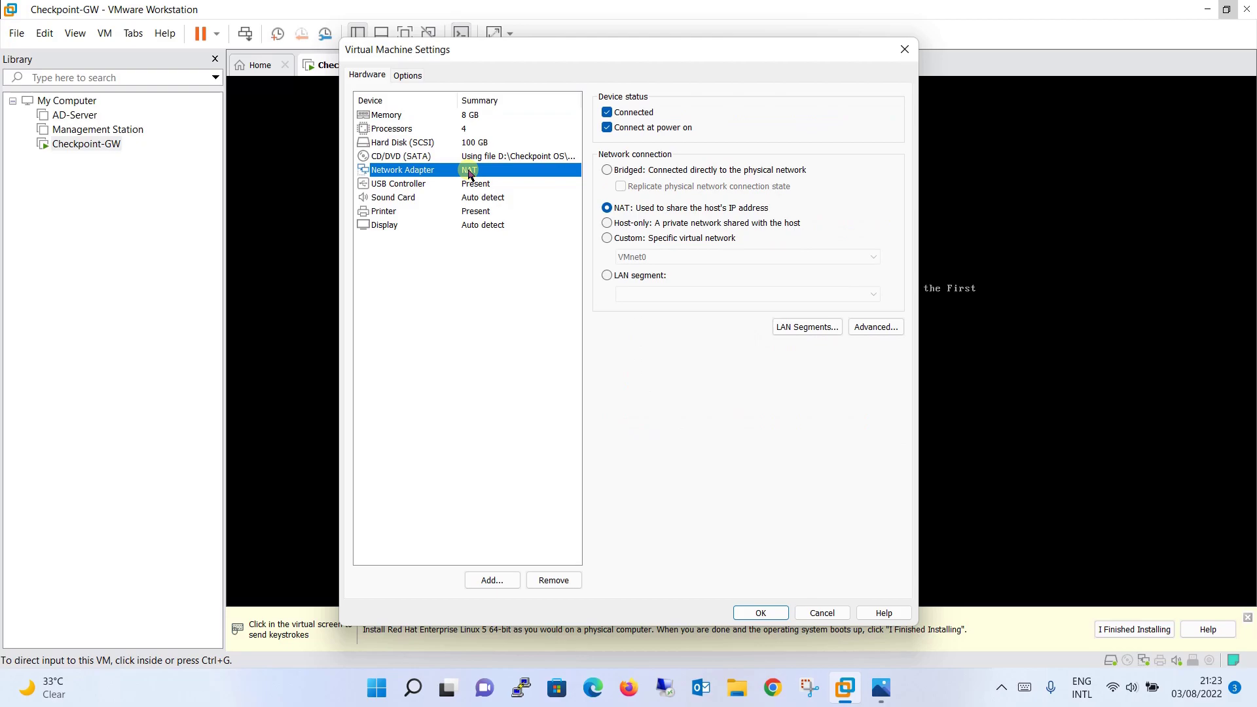
{"action": "left_click", "coordinate": [608, 240]}
{"action": "left_click", "coordinate": [751, 257]}
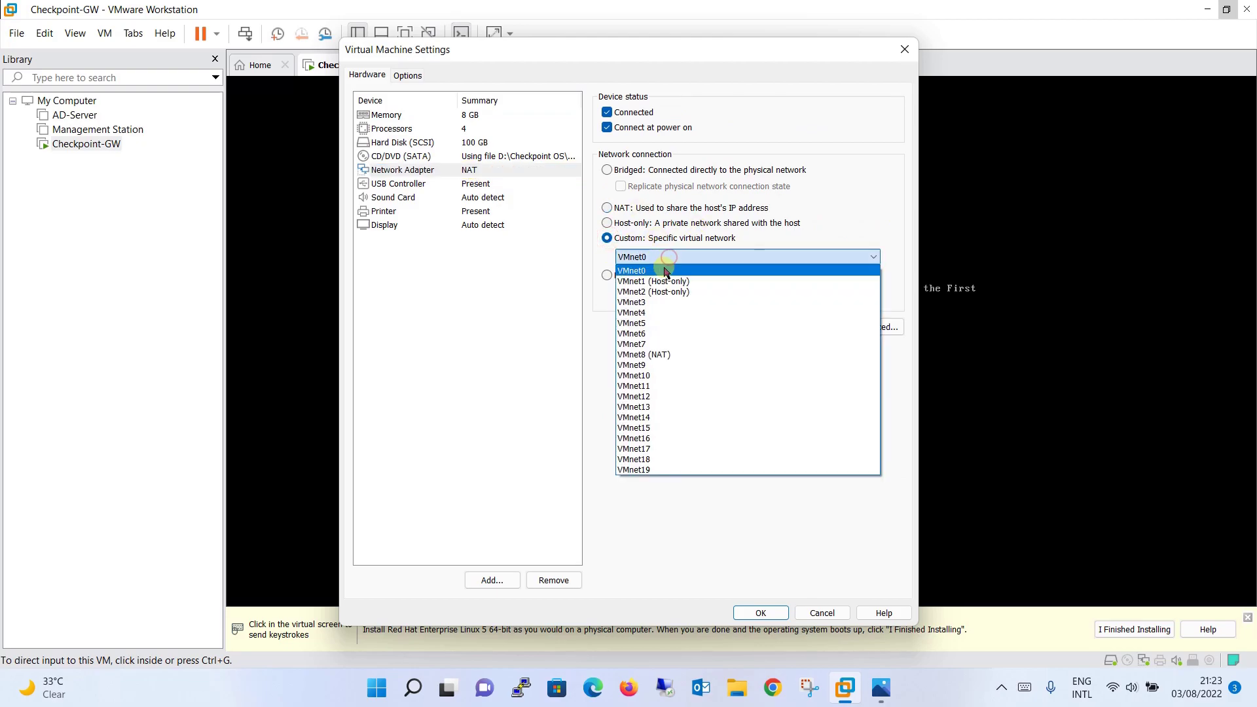
{"action": "left_click", "coordinate": [658, 282]}
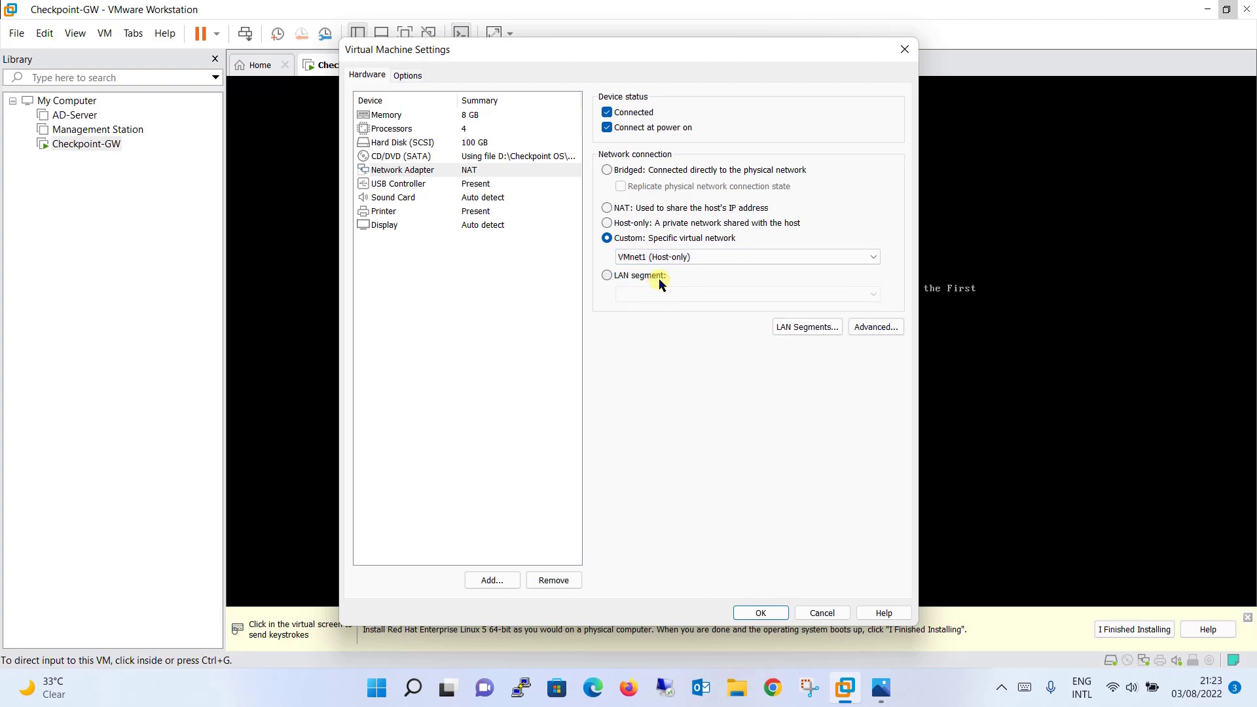
{"action": "left_click", "coordinate": [763, 613]}
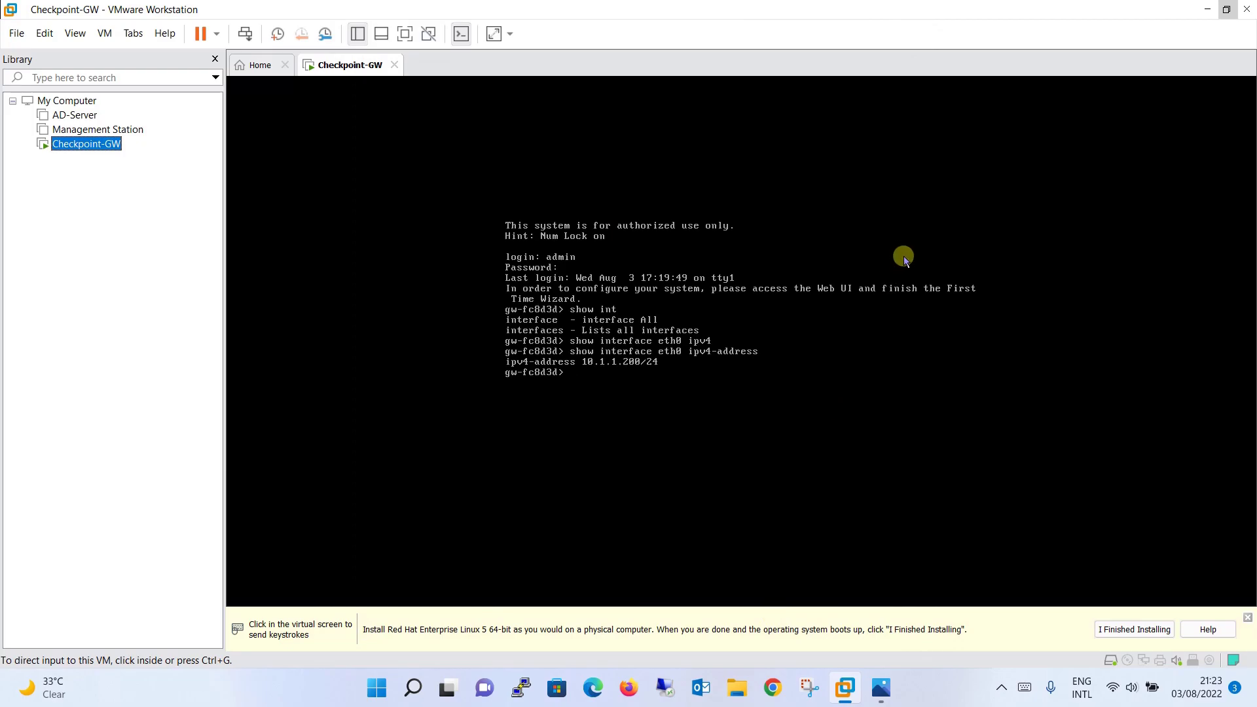
{"action": "left_click", "coordinate": [882, 688]}
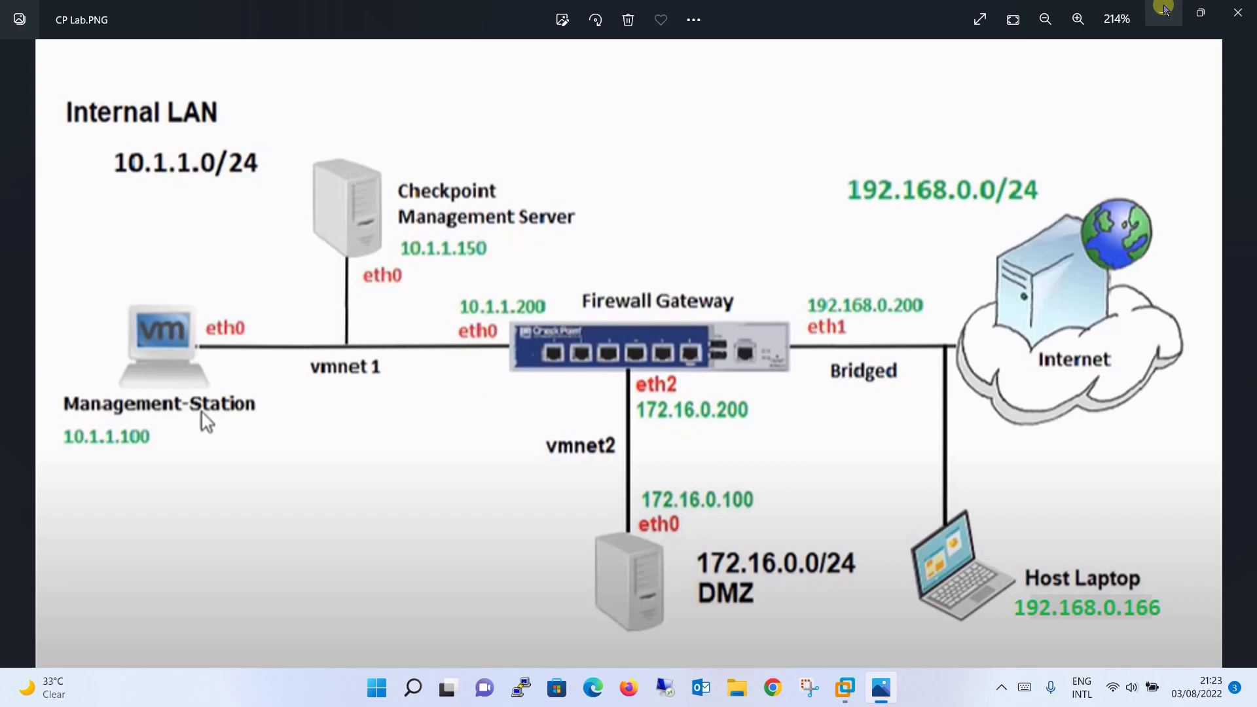
{"action": "left_click", "coordinate": [1162, 9]}
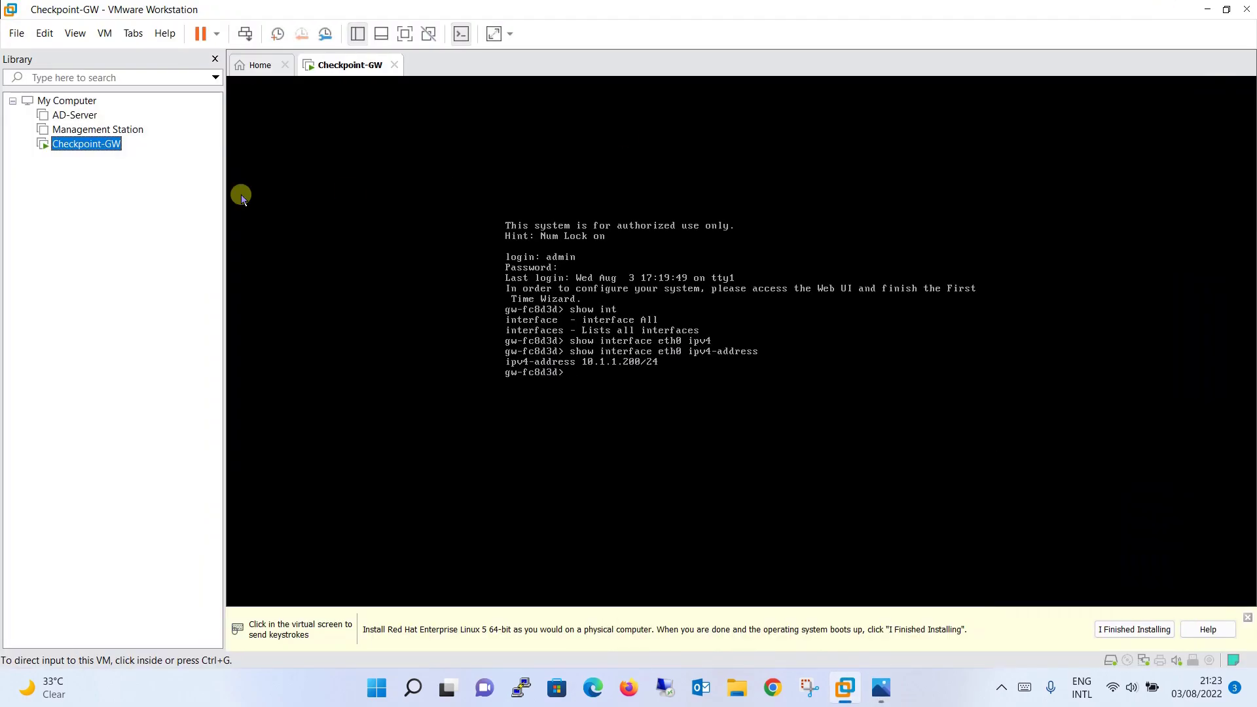
Add a second network adapter to Checkpoint-GW in its virtual machine settings
{"action": "right_click", "coordinate": [111, 145]}
{"action": "left_click", "coordinate": [263, 461]}
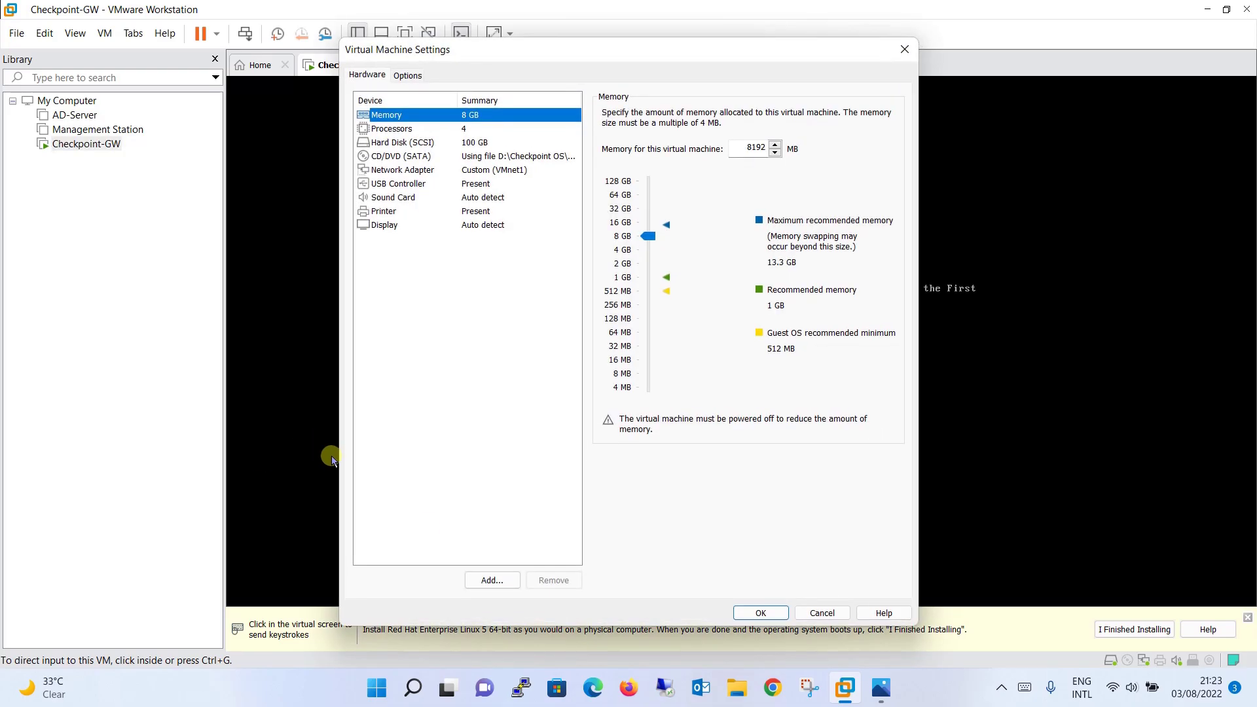
{"action": "left_click", "coordinate": [509, 580]}
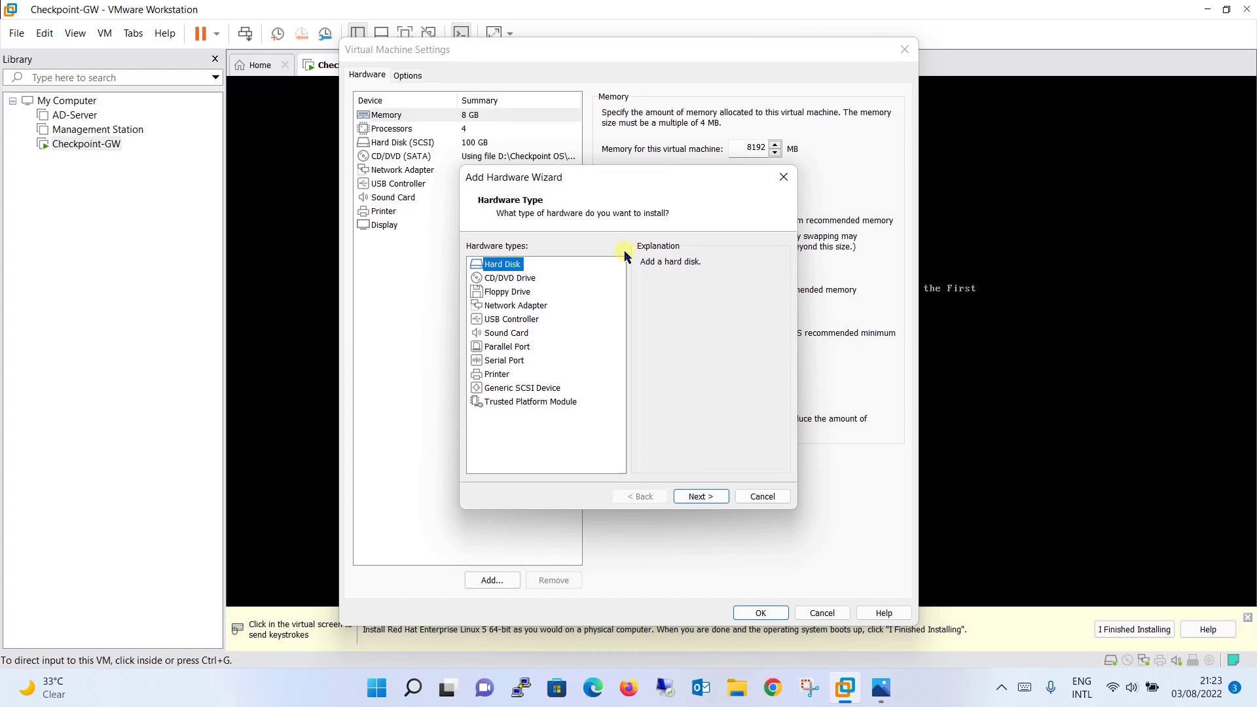
{"action": "left_click", "coordinate": [517, 306]}
{"action": "left_click", "coordinate": [704, 498]}
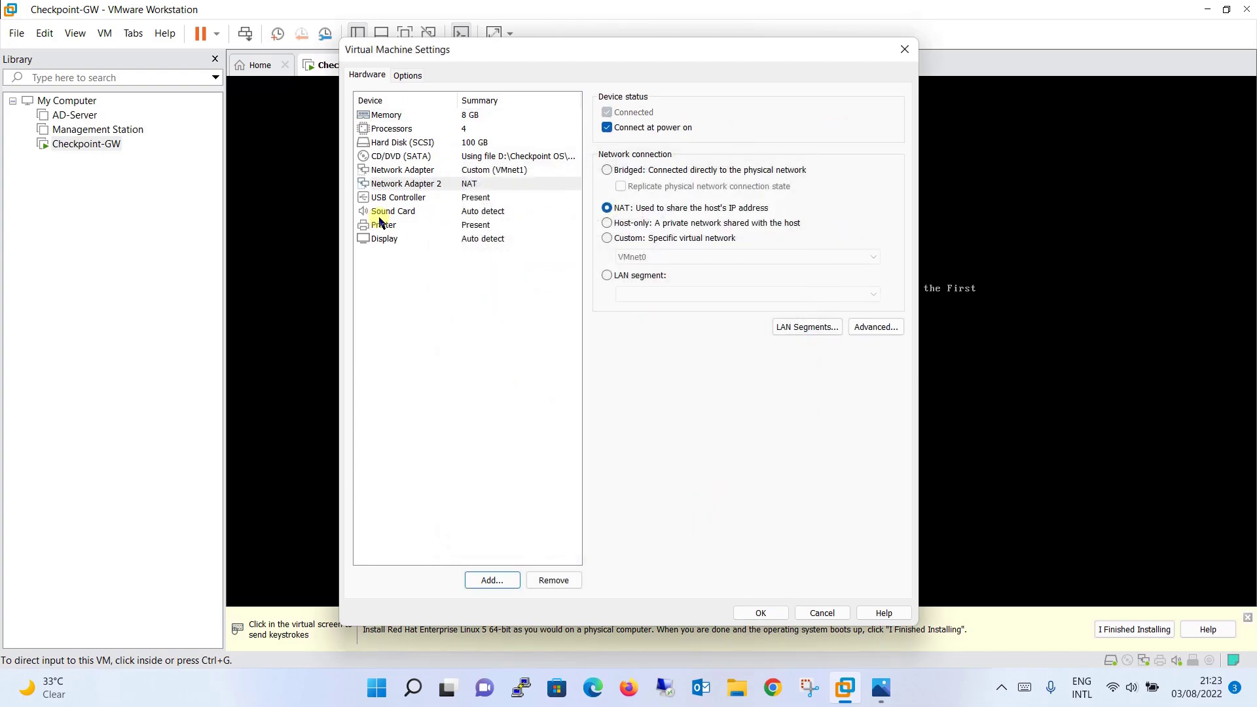
Set Network Adapter 2 to Bridged, connecting it to the physical network
{"action": "left_click", "coordinate": [451, 187]}
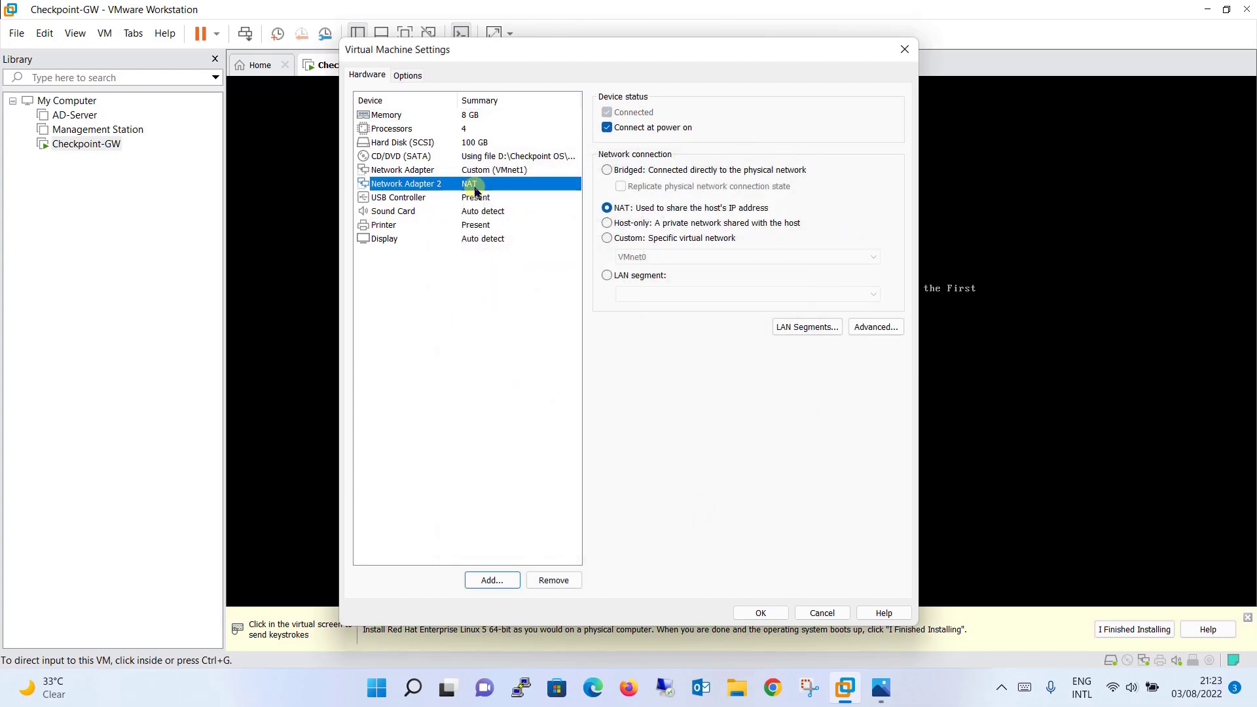
{"action": "left_click", "coordinate": [881, 689]}
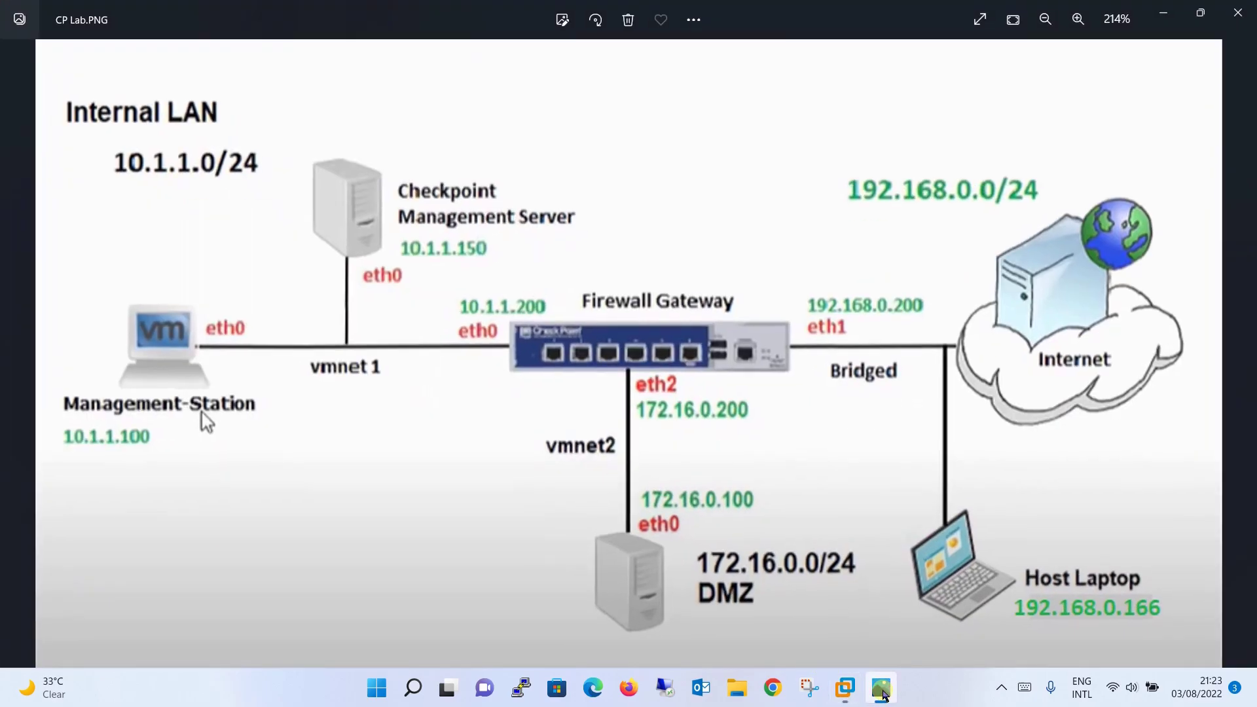
{"action": "left_click", "coordinate": [882, 688]}
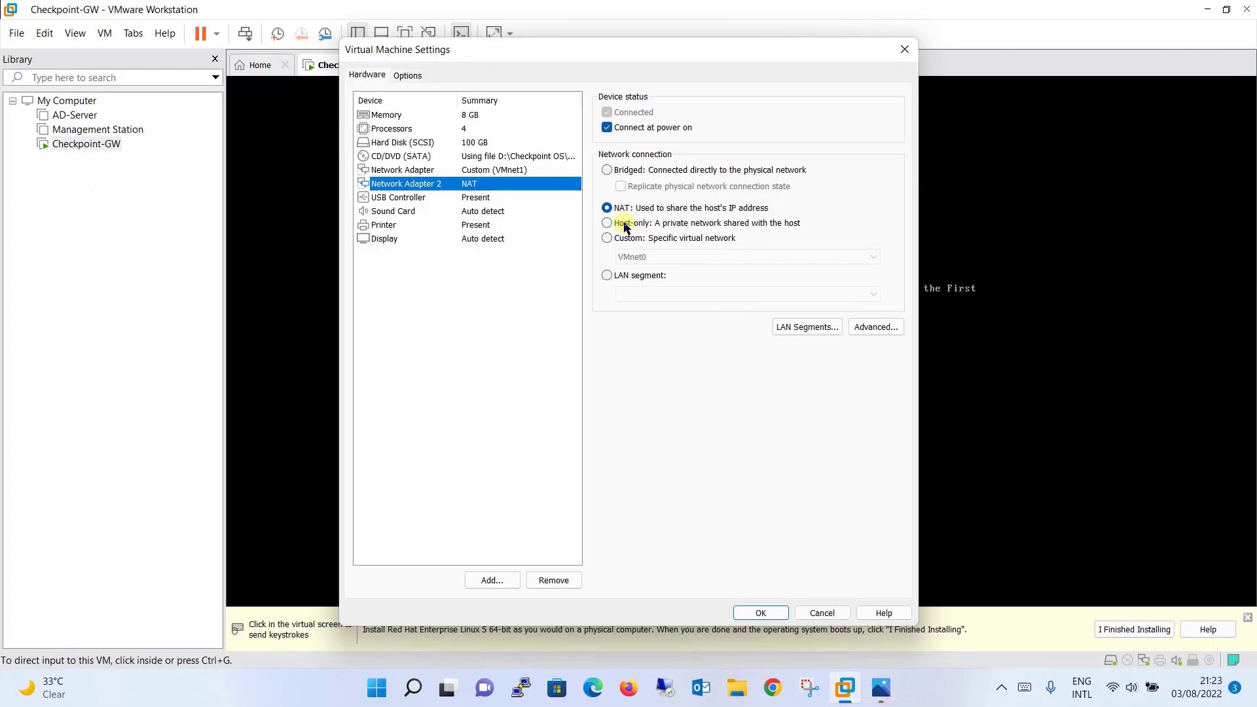
{"action": "left_click", "coordinate": [606, 170]}
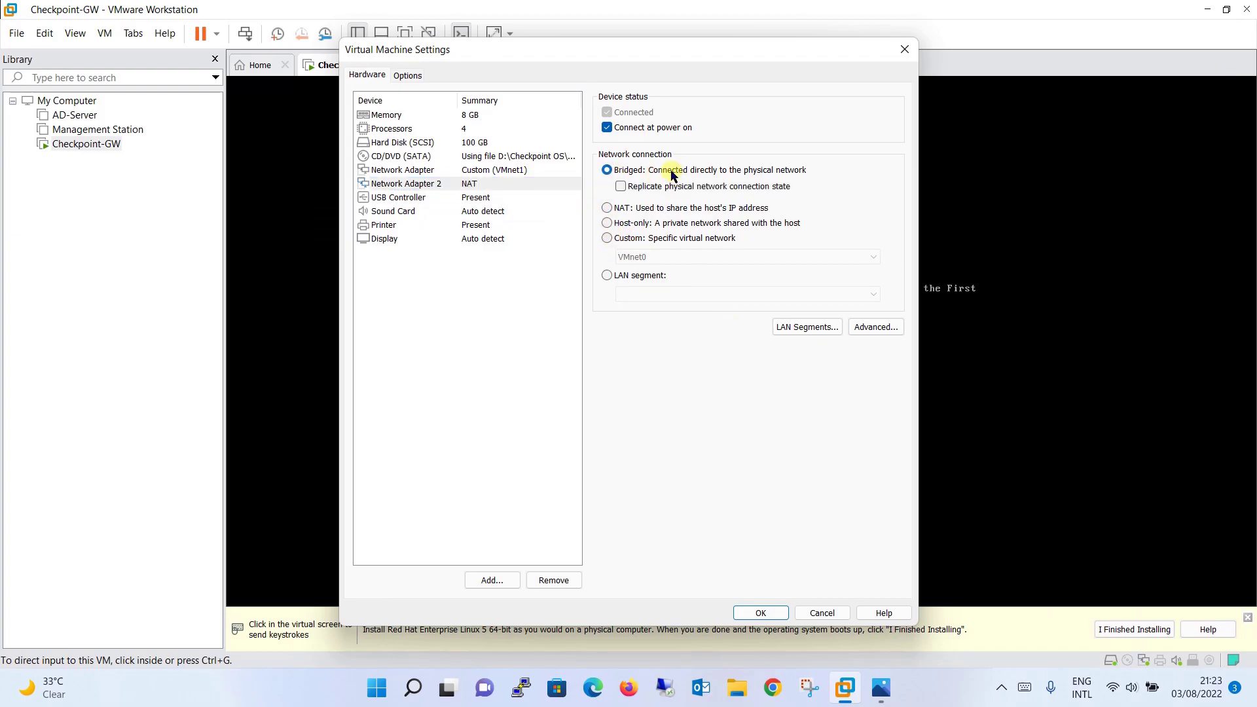
{"action": "left_click", "coordinate": [515, 583]}
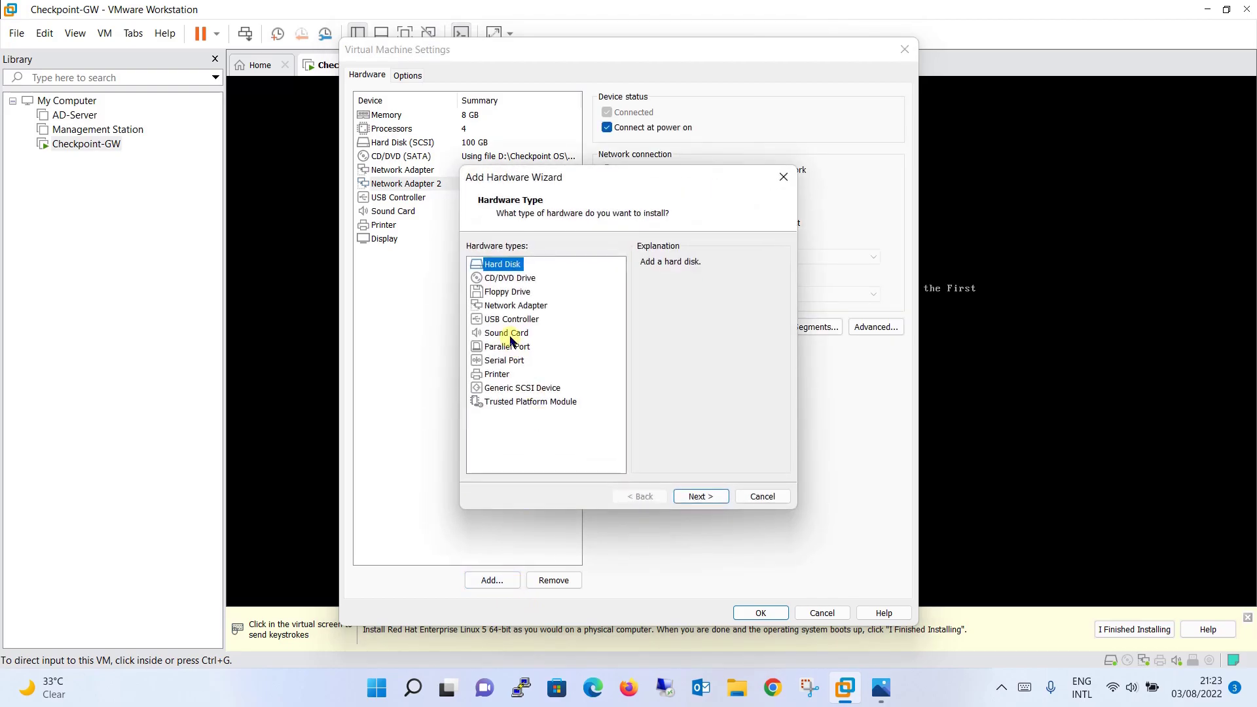
Add a third network adapter on Custom VMnet2 (Host-only) and apply the settings
{"action": "left_click", "coordinate": [514, 308]}
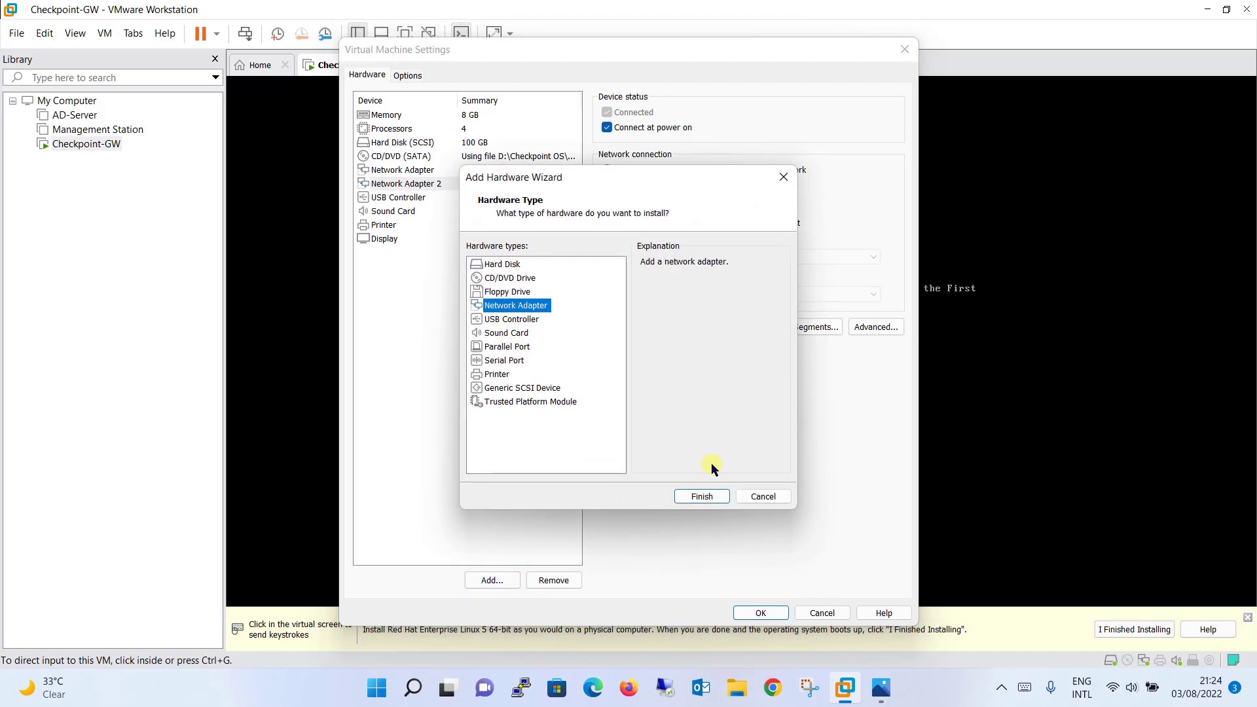
{"action": "left_click", "coordinate": [715, 498]}
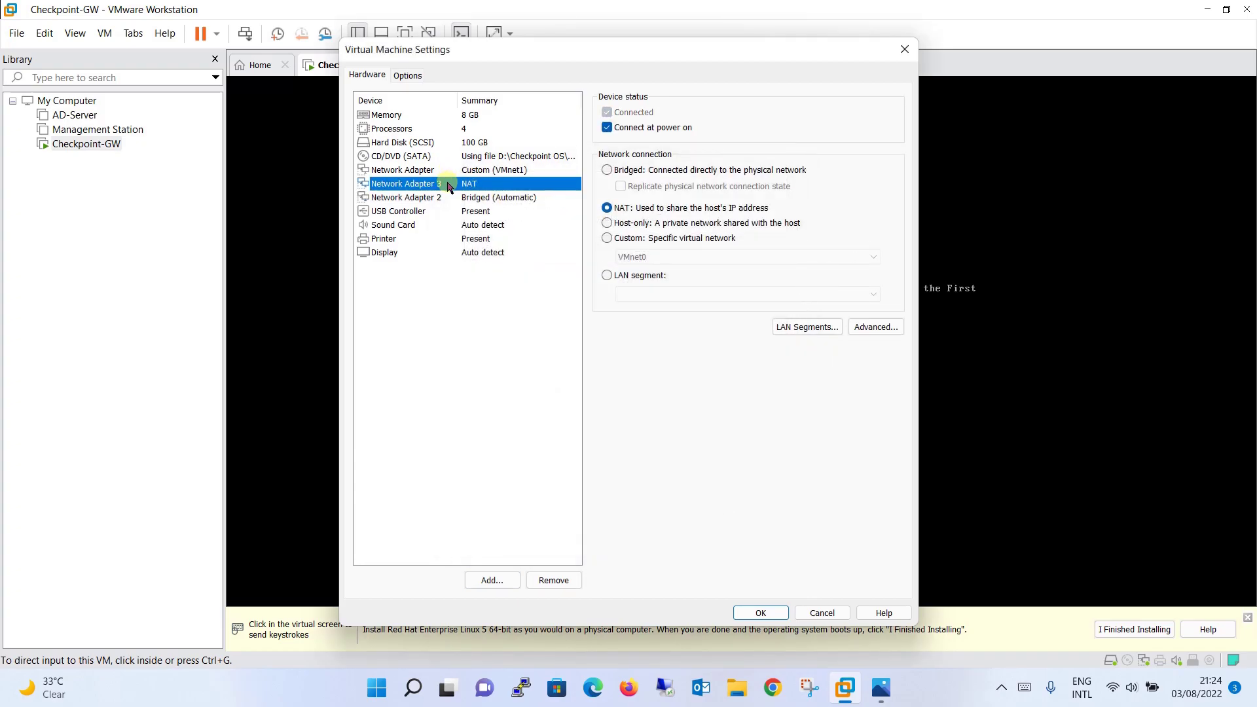
{"action": "left_click", "coordinate": [607, 239]}
{"action": "left_click", "coordinate": [644, 257]}
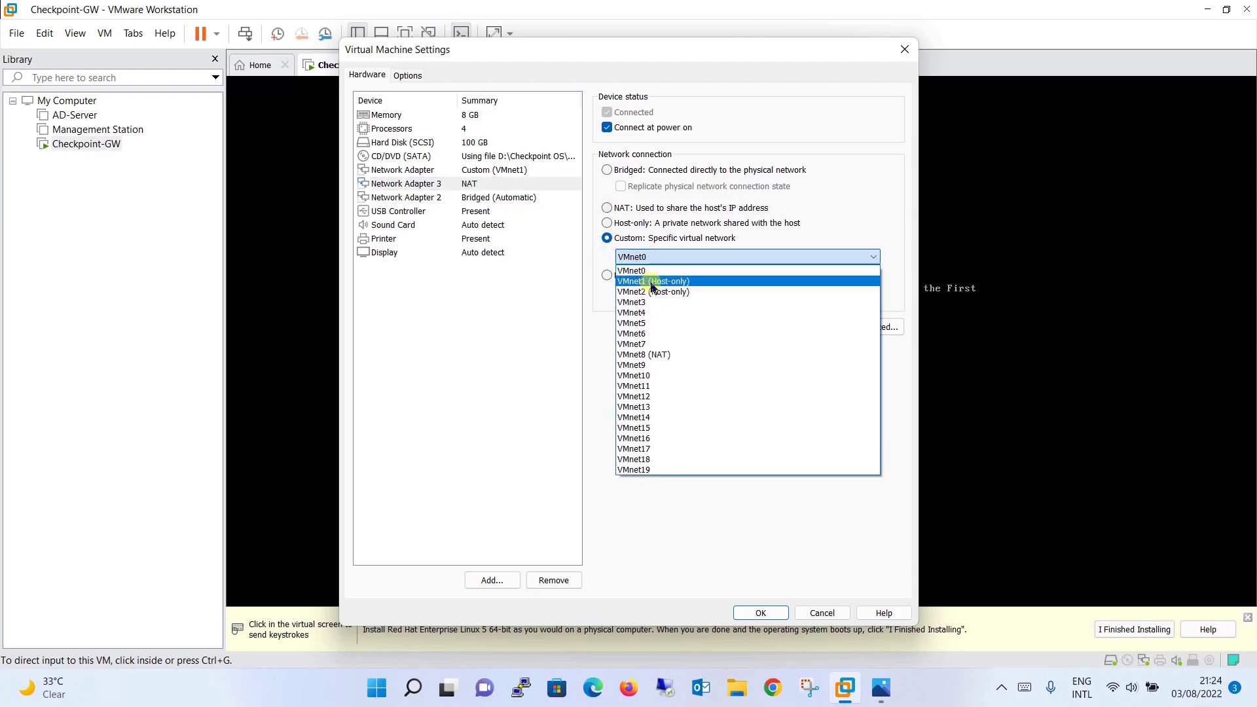
{"action": "left_click", "coordinate": [652, 292]}
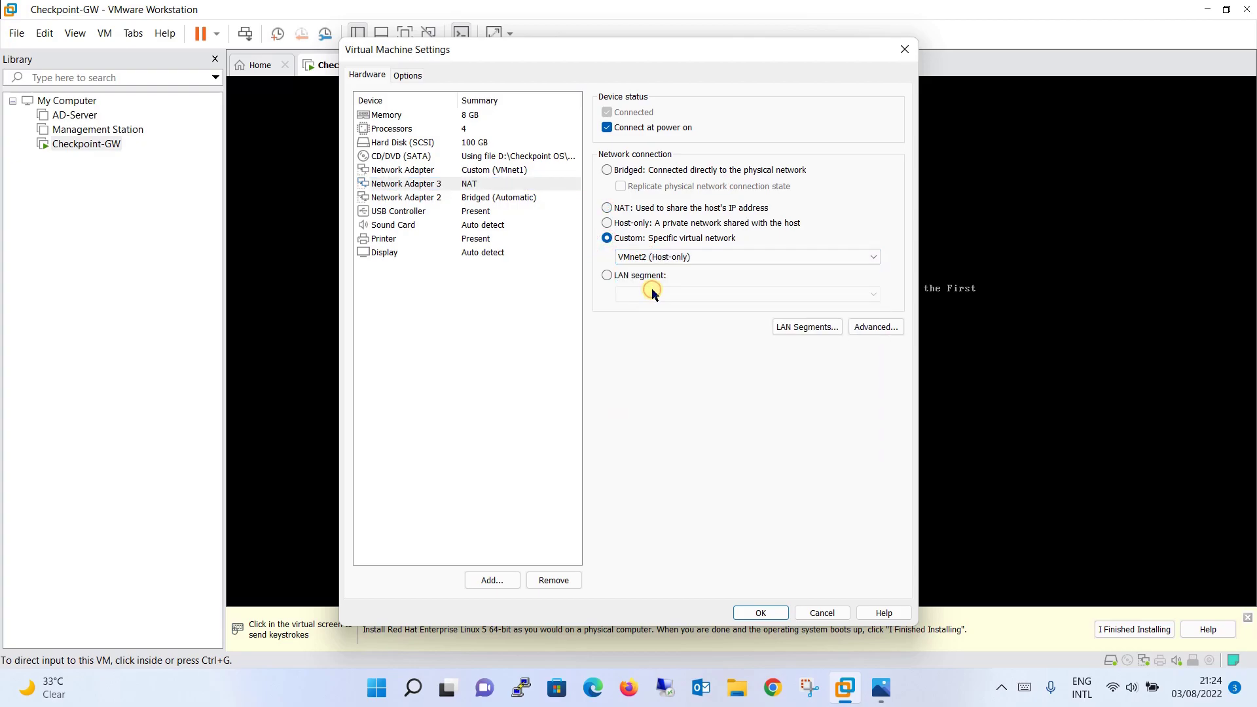
{"action": "left_click", "coordinate": [776, 615]}
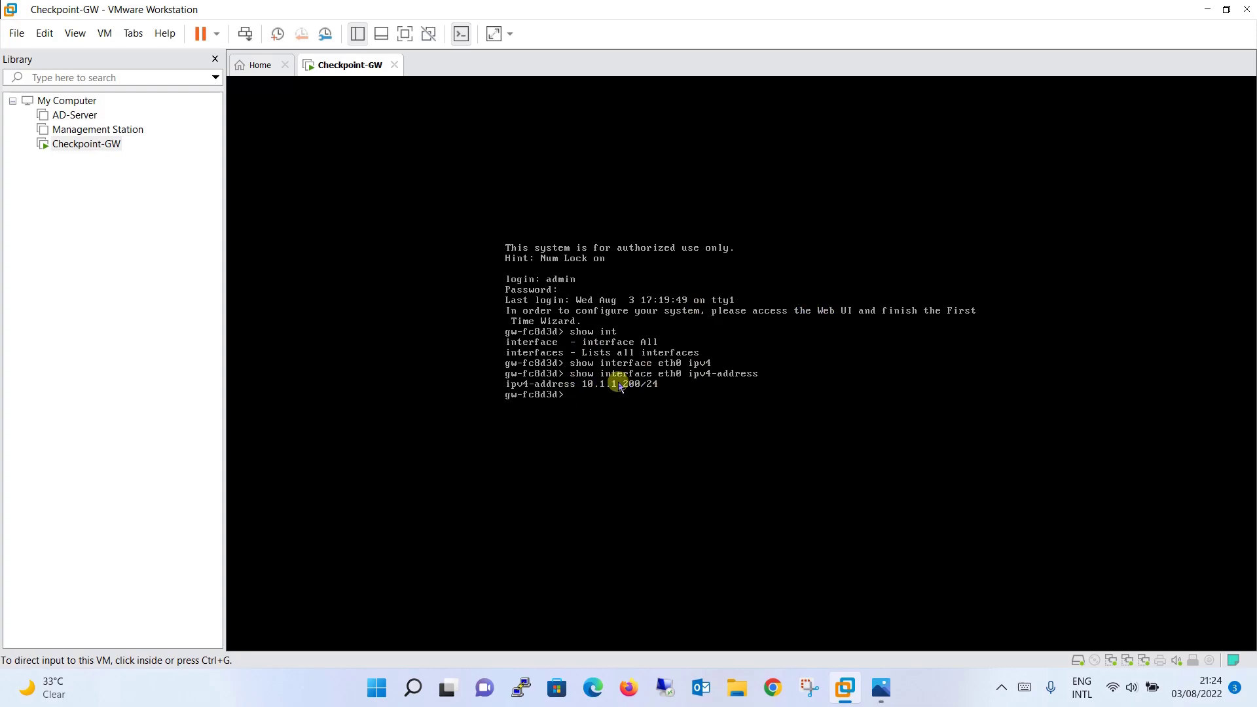
{"action": "left_click", "coordinate": [630, 688]}
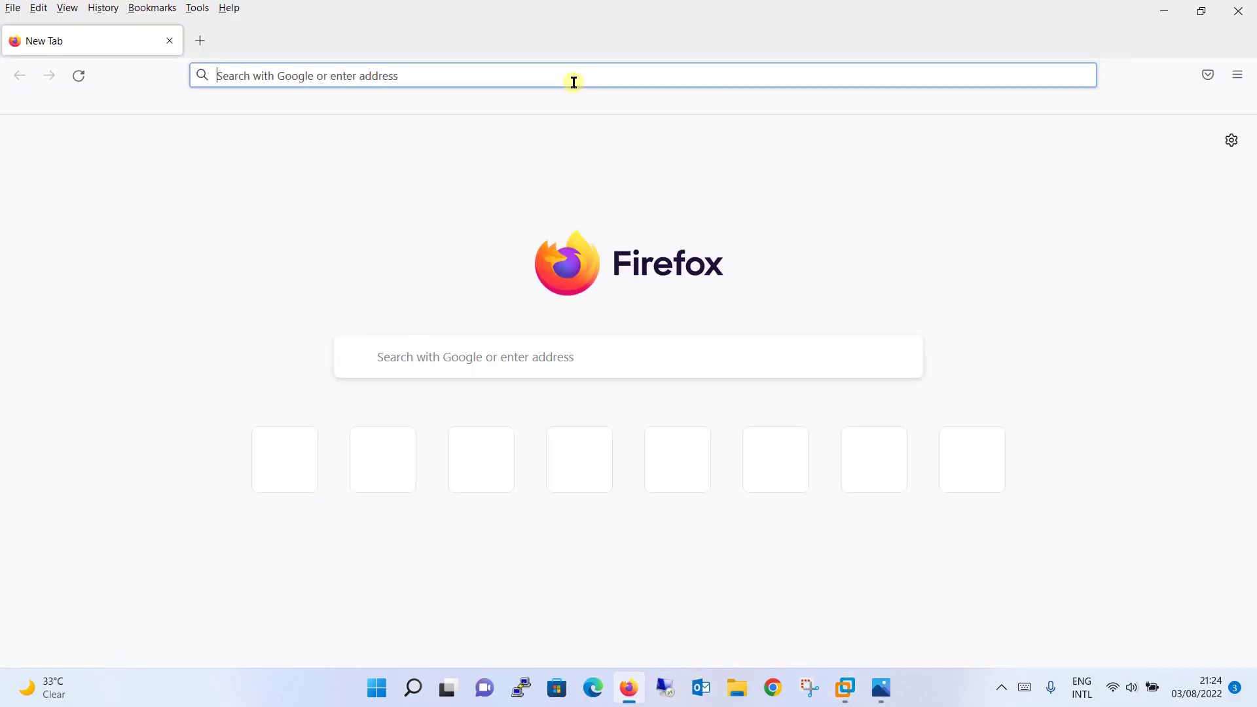
{"action": "type", "text": "https://"}
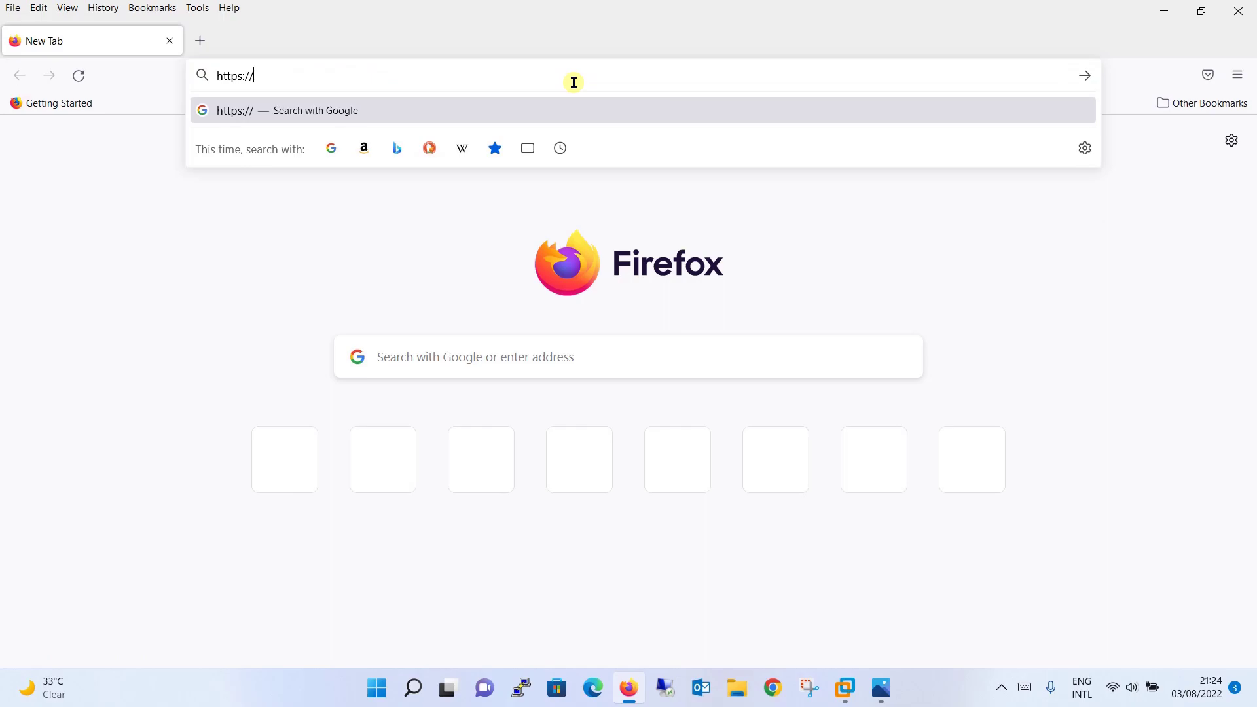
{"action": "type", "text": "10"}
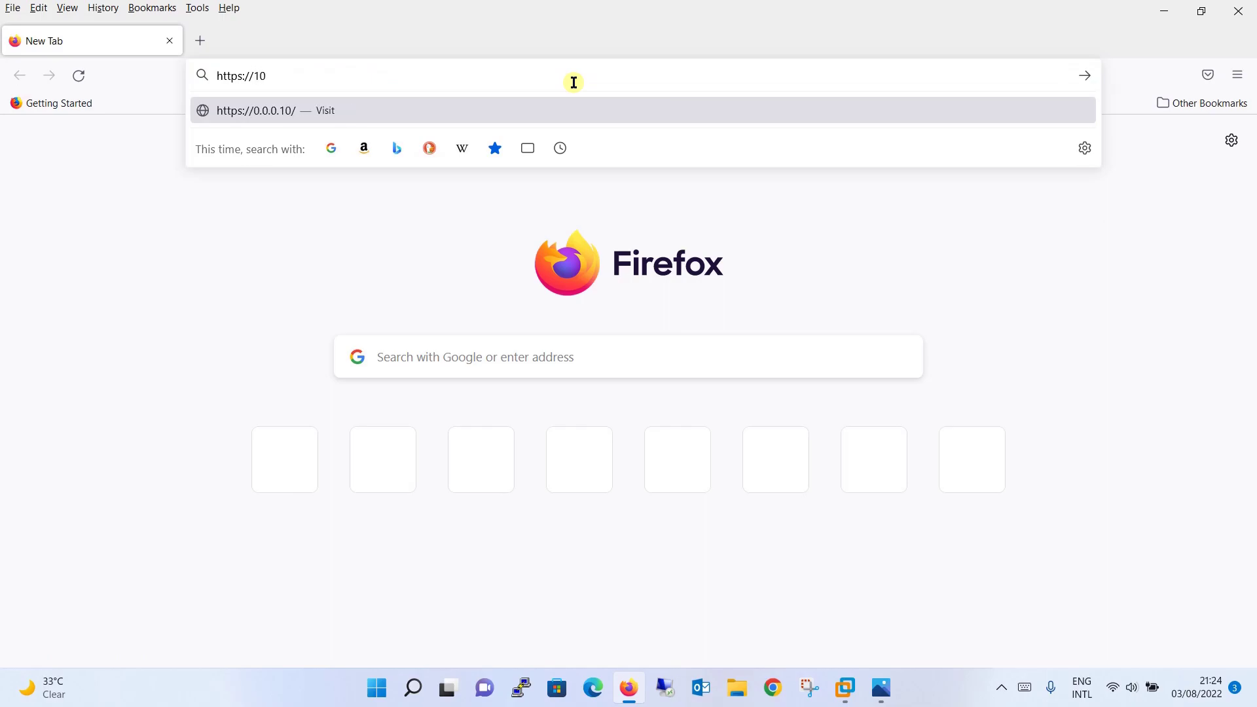
{"action": "type", "text": ".1.1.200"}
{"action": "key", "text": "Return"}
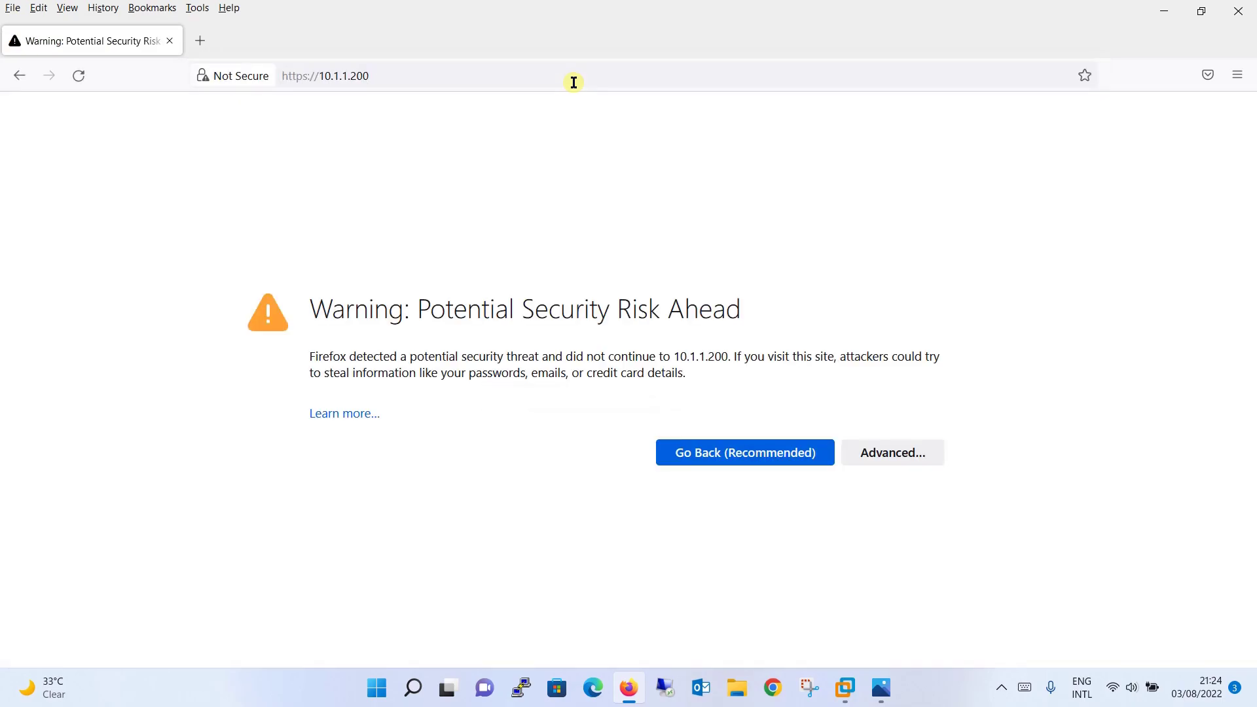
{"action": "left_click", "coordinate": [933, 457]}
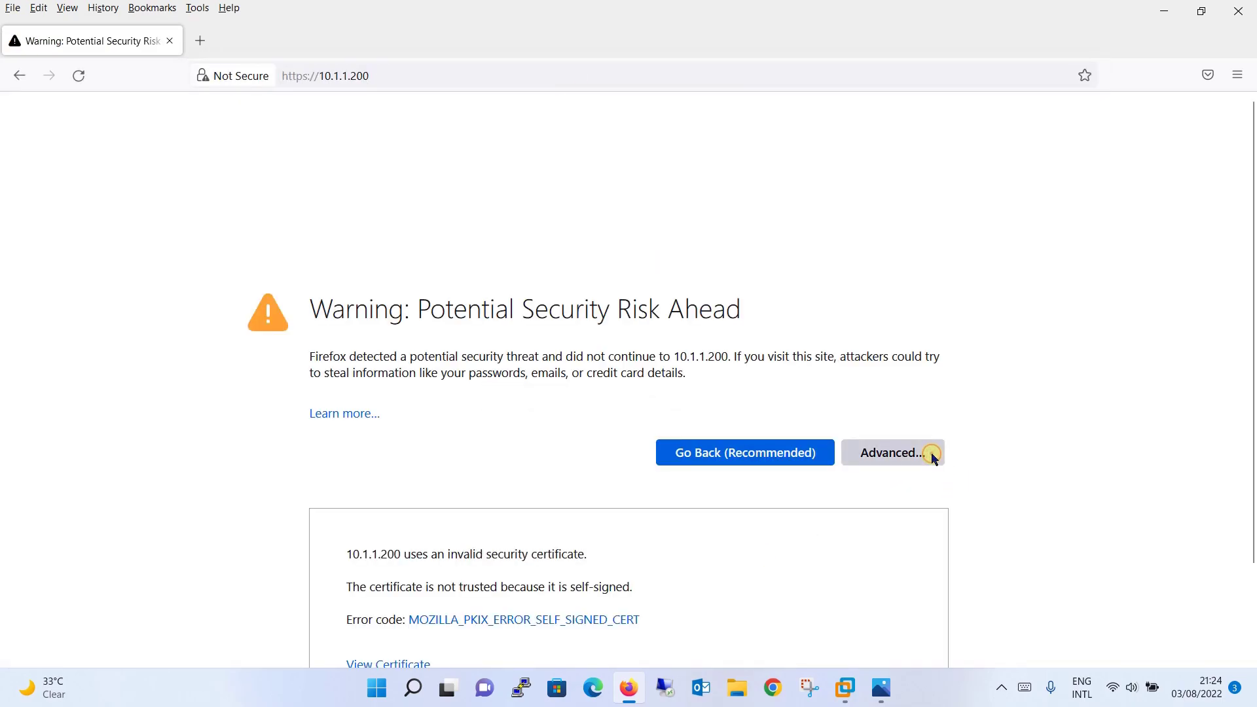
{"action": "left_click", "coordinate": [933, 458]}
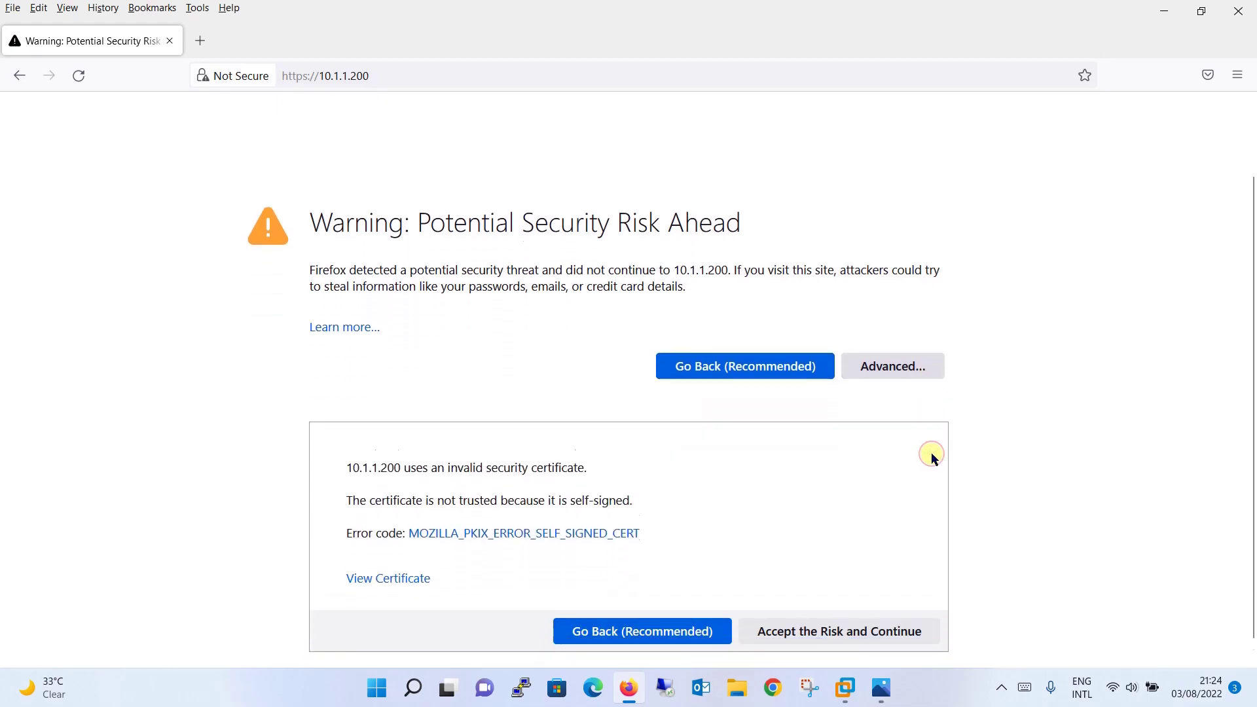
{"action": "left_click", "coordinate": [849, 610]}
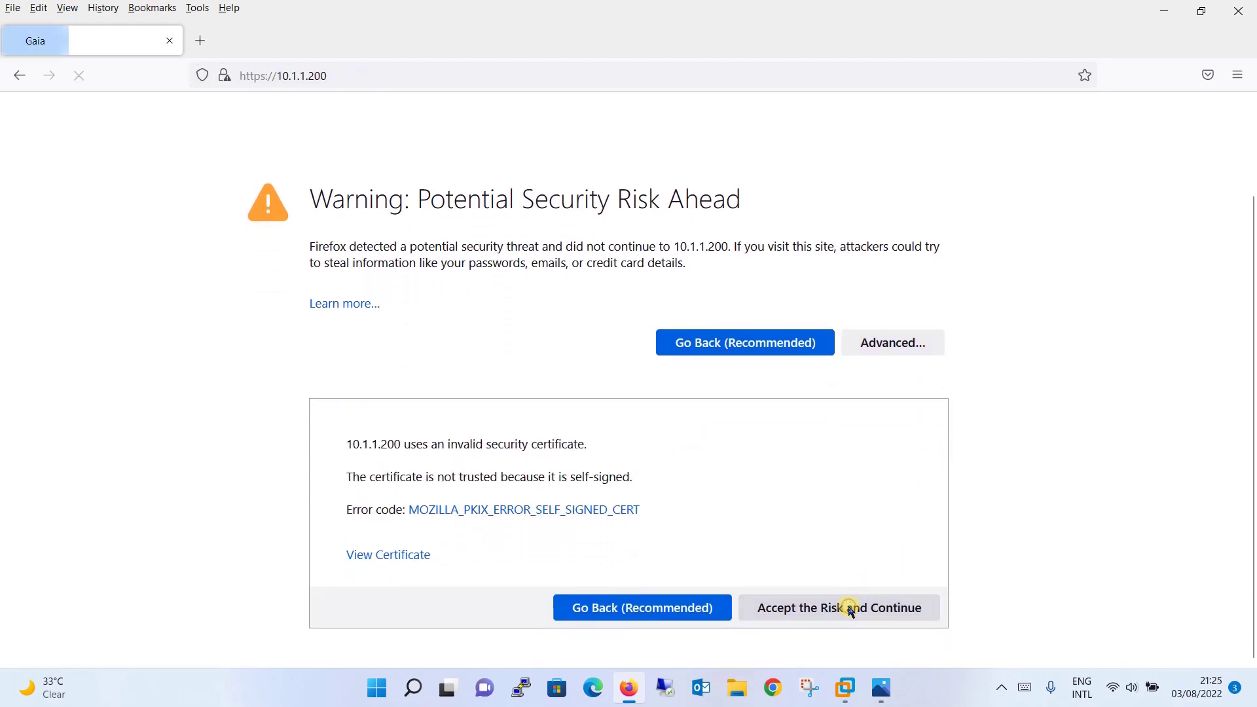
{"action": "left_click", "coordinate": [757, 359]}
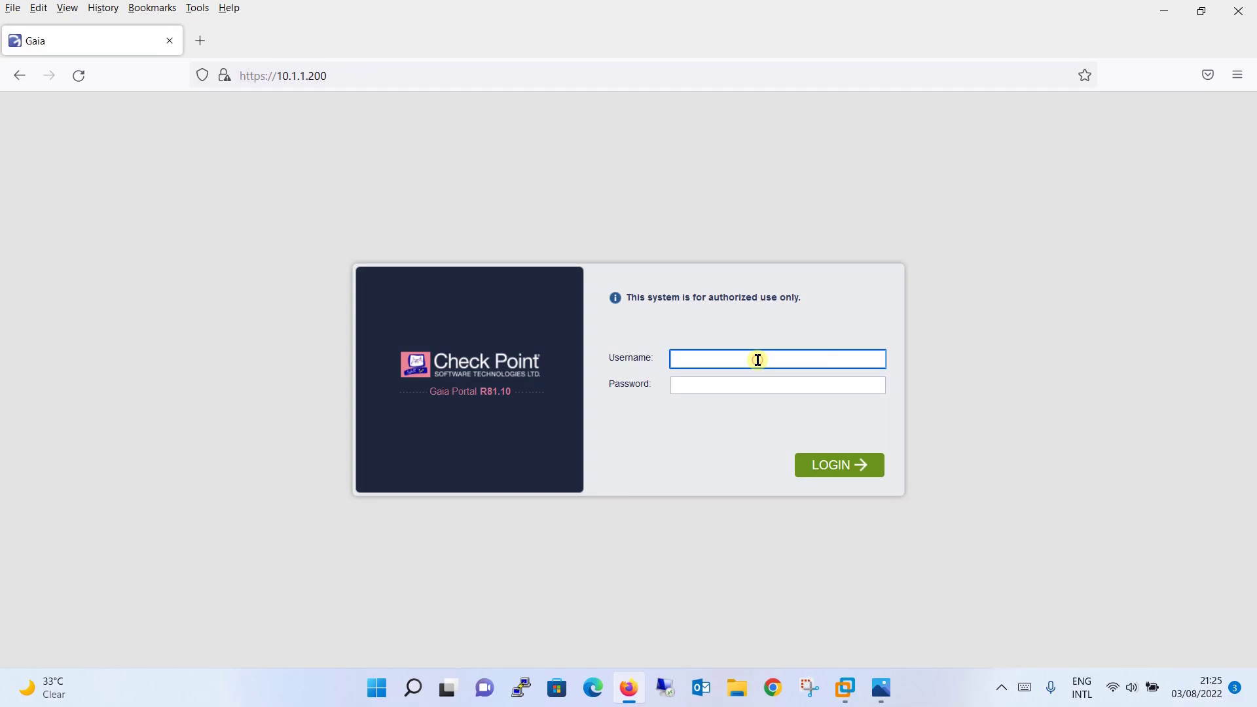
Sign in to the Gaia Portal with username admin and the account password
{"action": "type", "text": "admin"}
{"action": "key", "text": "Tab"}
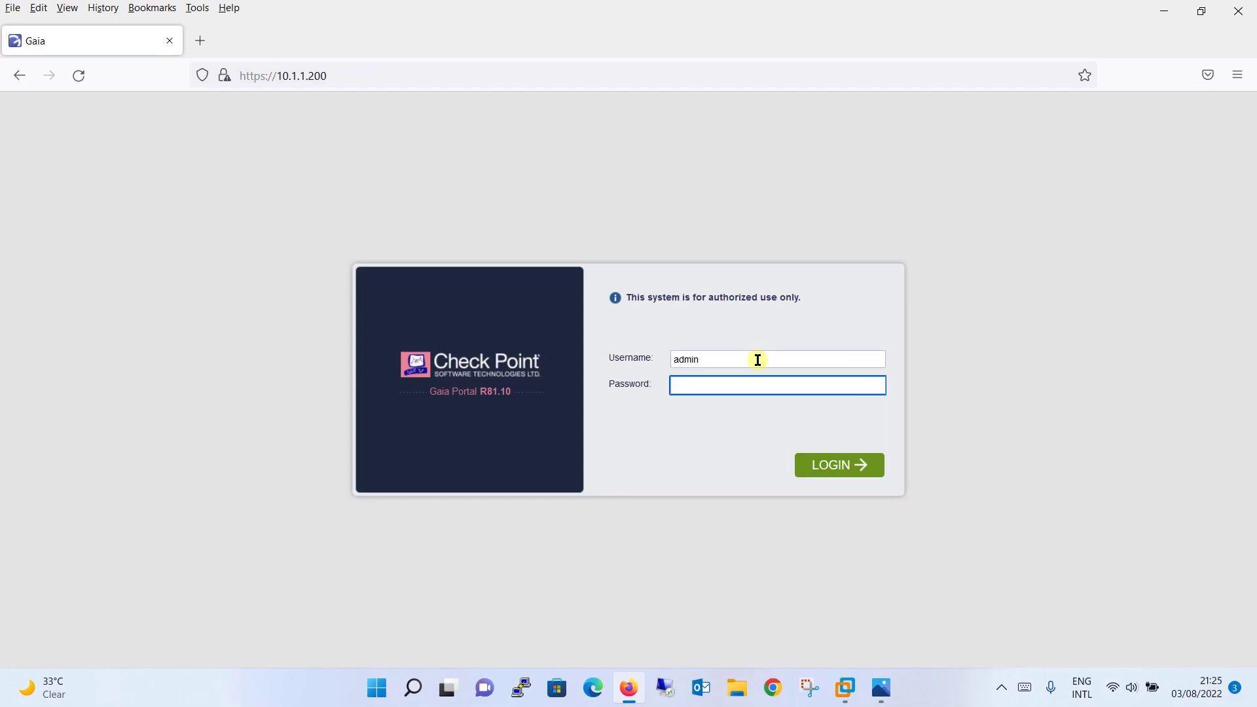
{"action": "type", "text": "admin12"}
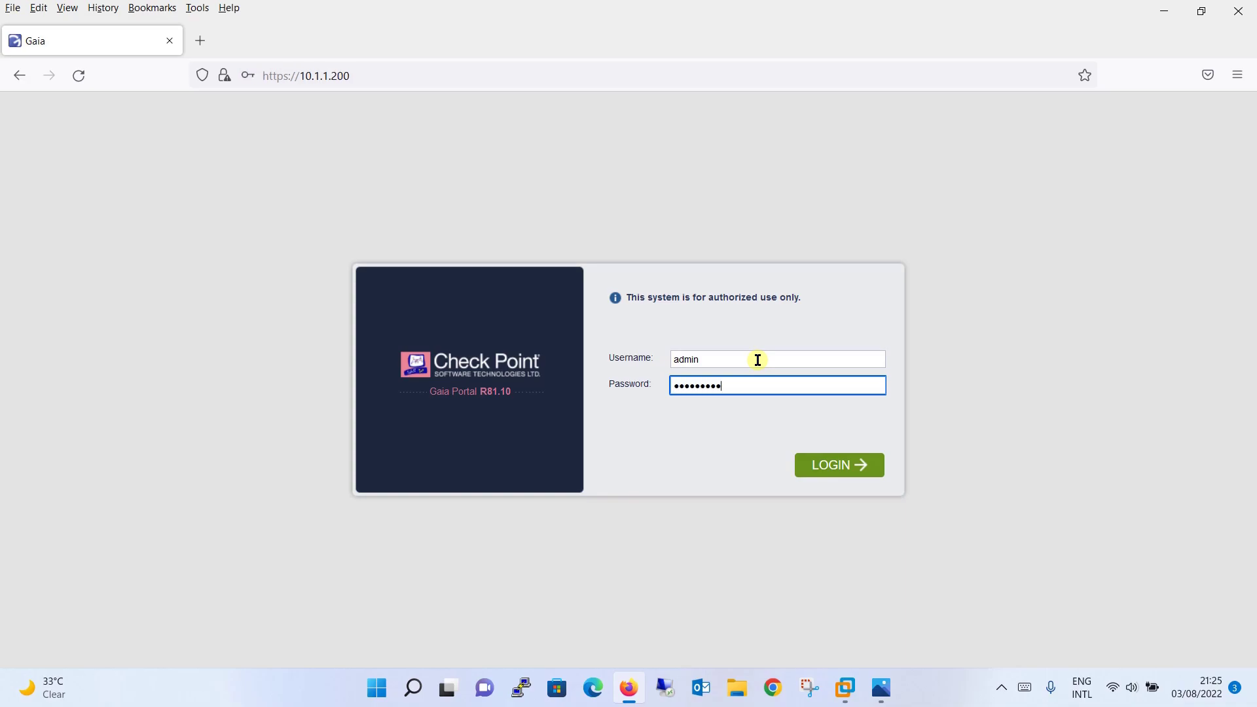
{"action": "type", "text": "34"}
{"action": "key", "text": "Return"}
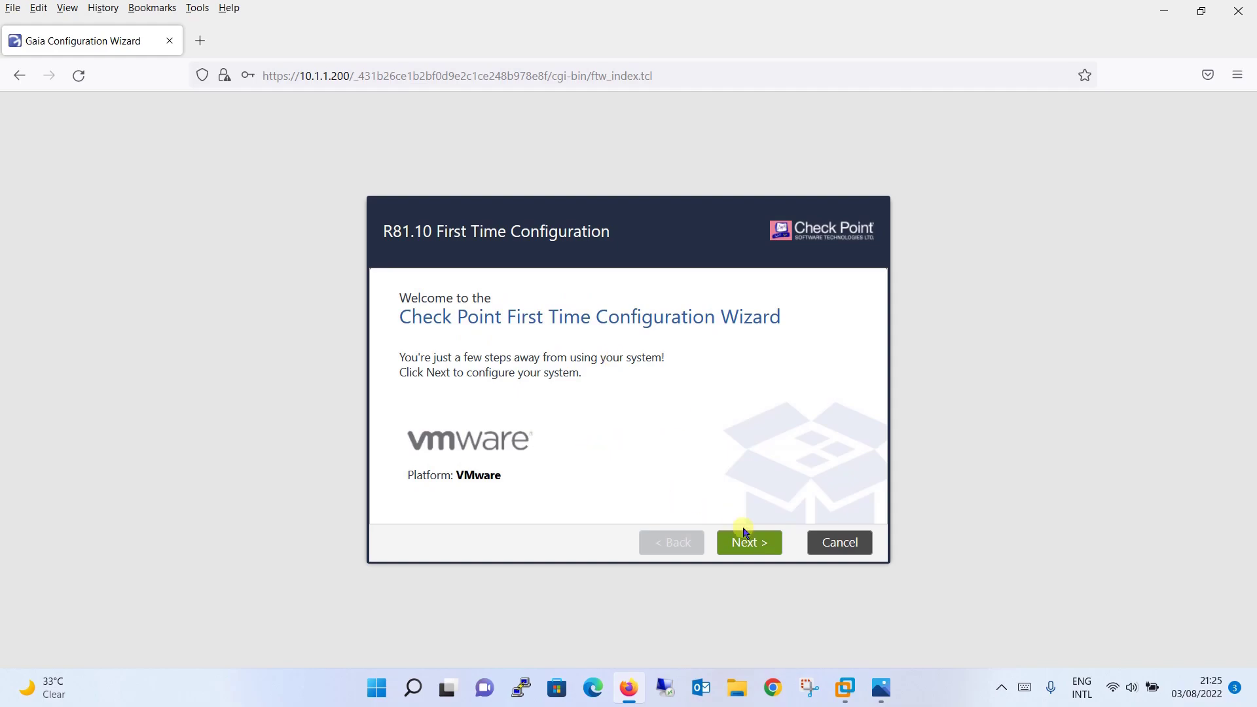
Advance past the Welcome page and Deployment Options, keeping 'Continue with R81.10 configuration'
{"action": "left_click", "coordinate": [753, 545]}
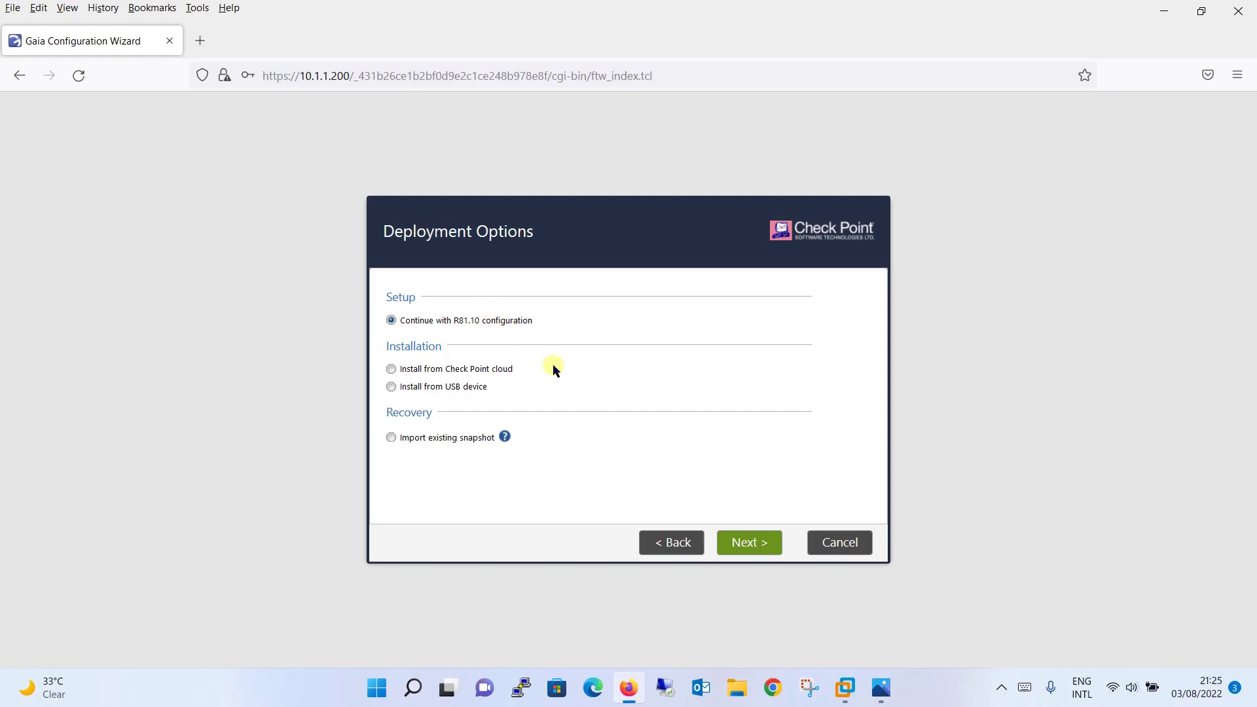
{"action": "left_click", "coordinate": [760, 543]}
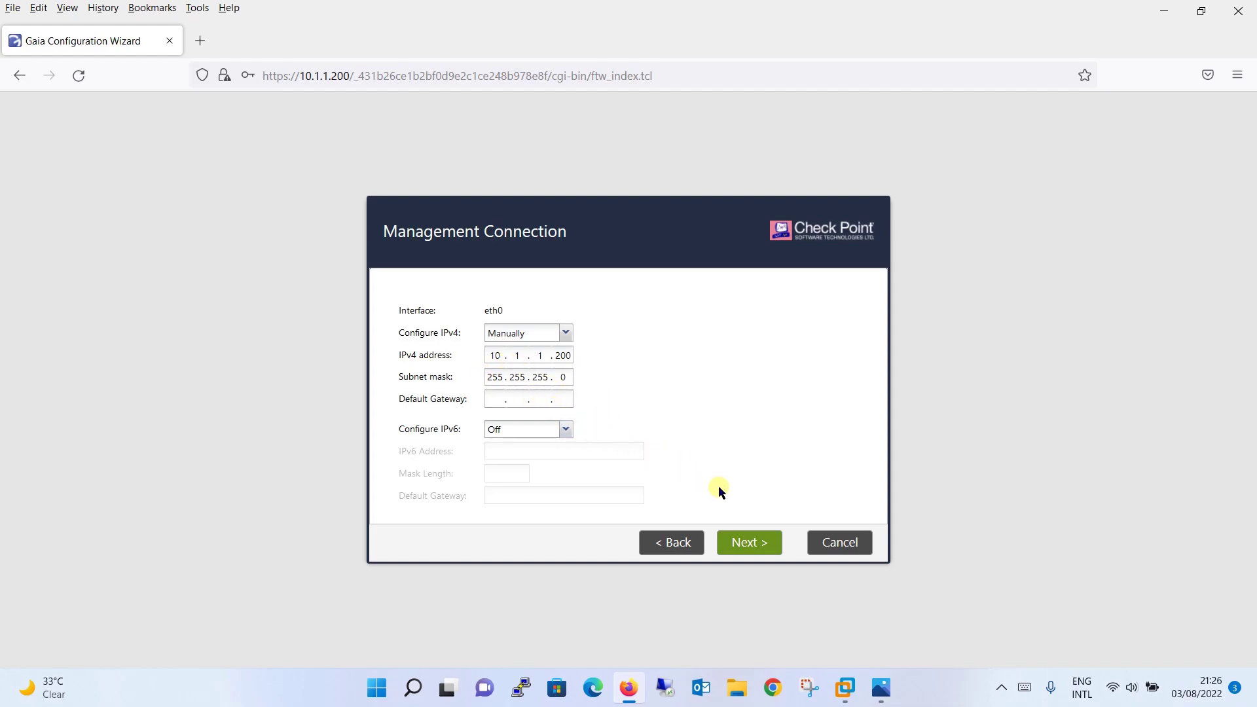
Accept eth0 at 10.1.1.200/255.255.255.0 and leave the eth1 internet connection Off
{"action": "left_click", "coordinate": [757, 548]}
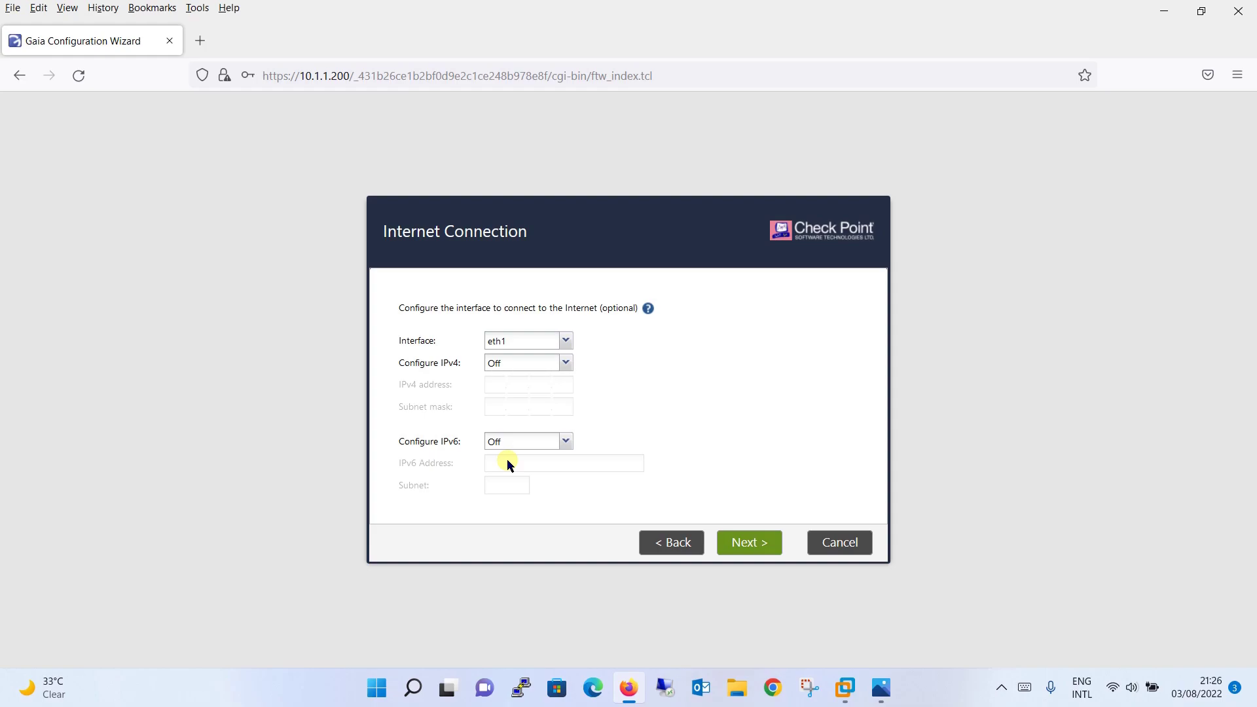
{"action": "left_click", "coordinate": [760, 542]}
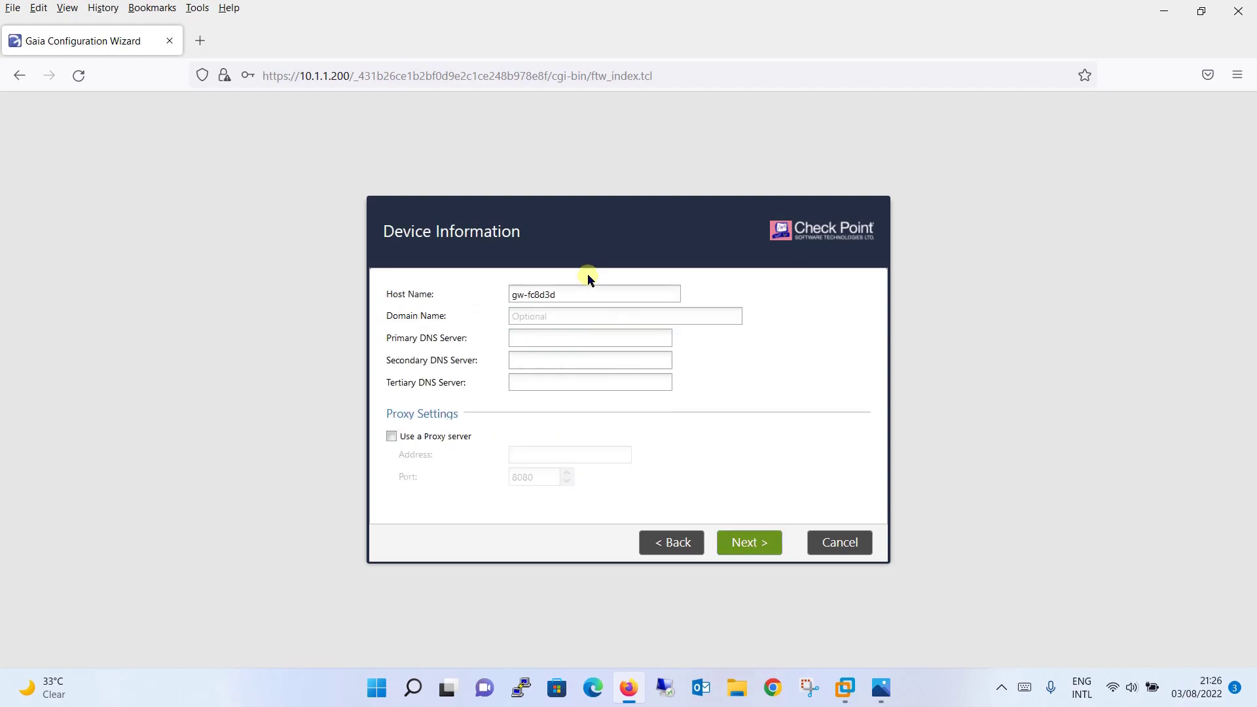
Change the host name from gw-fc8d3d to CP-GW and continue
{"action": "left_click_drag", "start_coordinate": [581, 290], "coordinate": [465, 282]}
{"action": "type", "text": "CP-GW"}
{"action": "left_click", "coordinate": [538, 319]}
{"action": "left_click", "coordinate": [768, 546]}
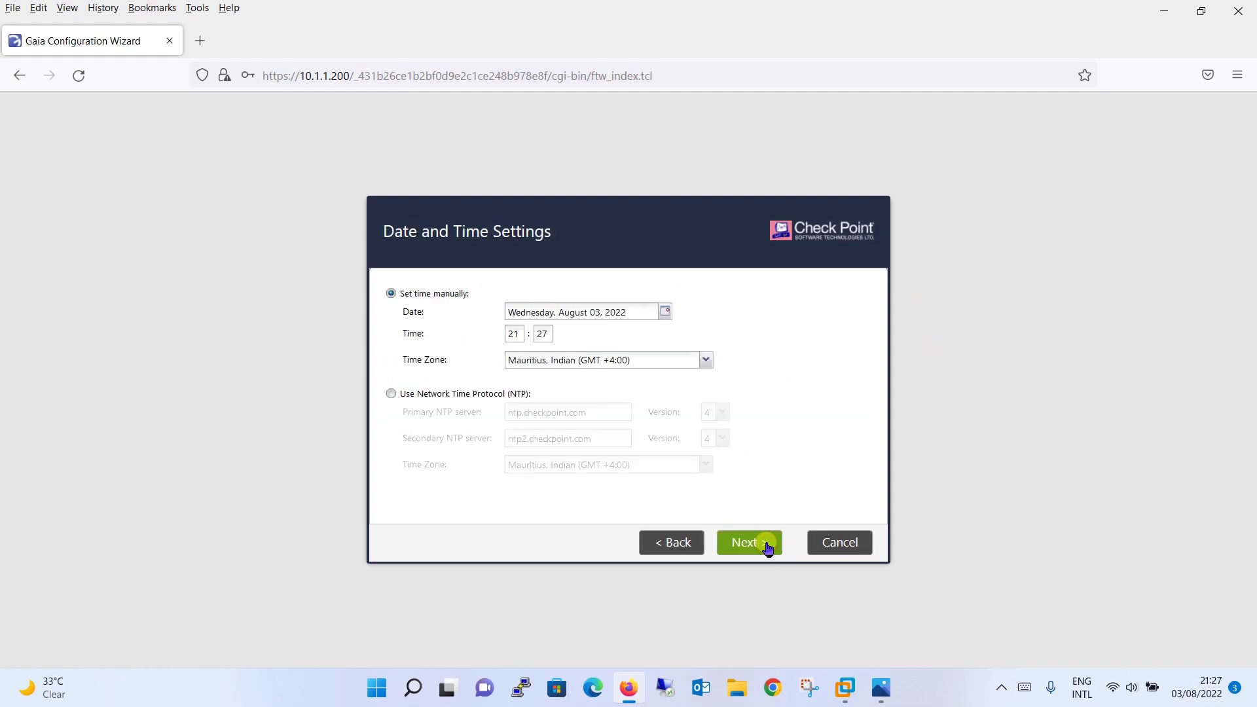
Set the time zone to Dubai, Asia (GMT +4:00) and confirm the date and time
{"action": "left_click", "coordinate": [707, 360]}
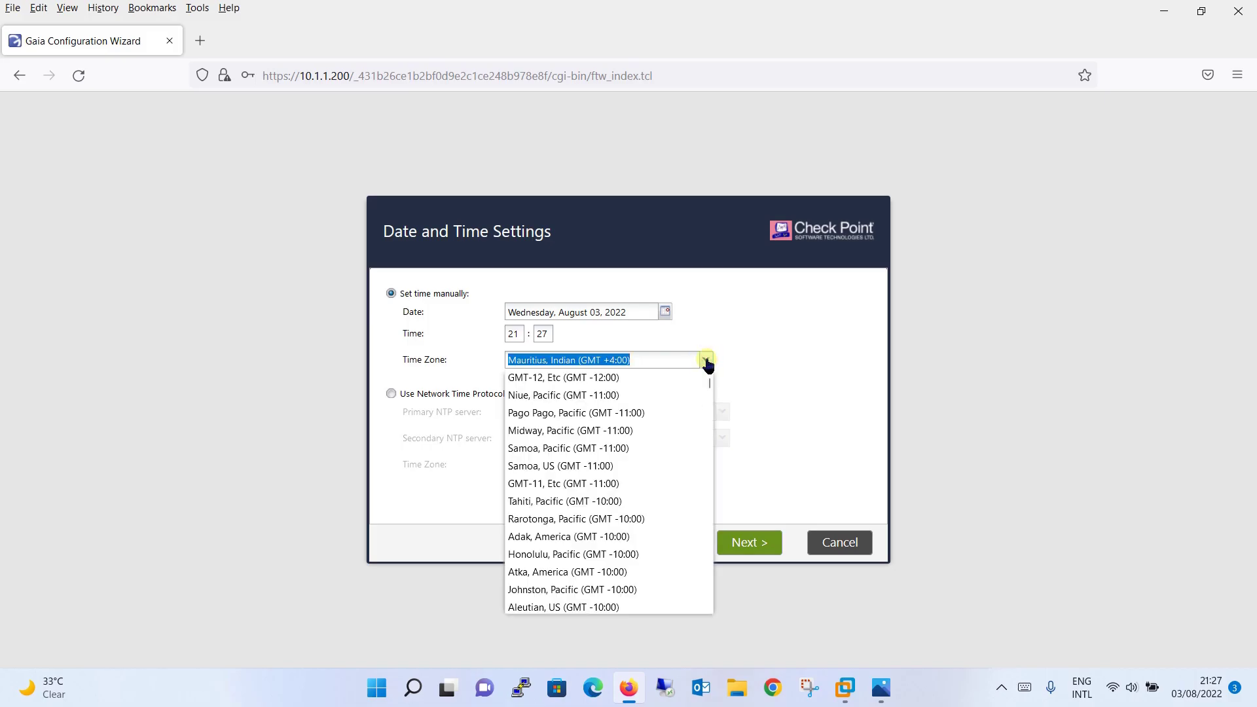
{"action": "type", "text": "Dublin, Europe (GMT"}
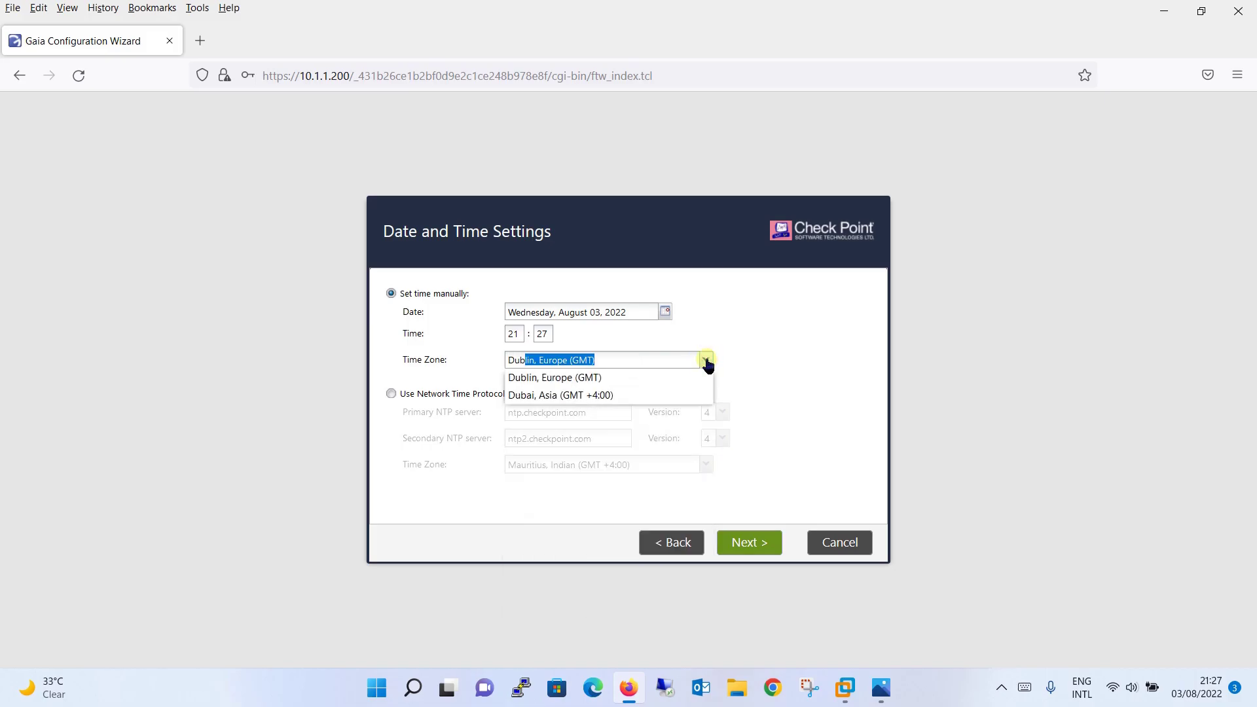
{"action": "key", "text": "Right"}
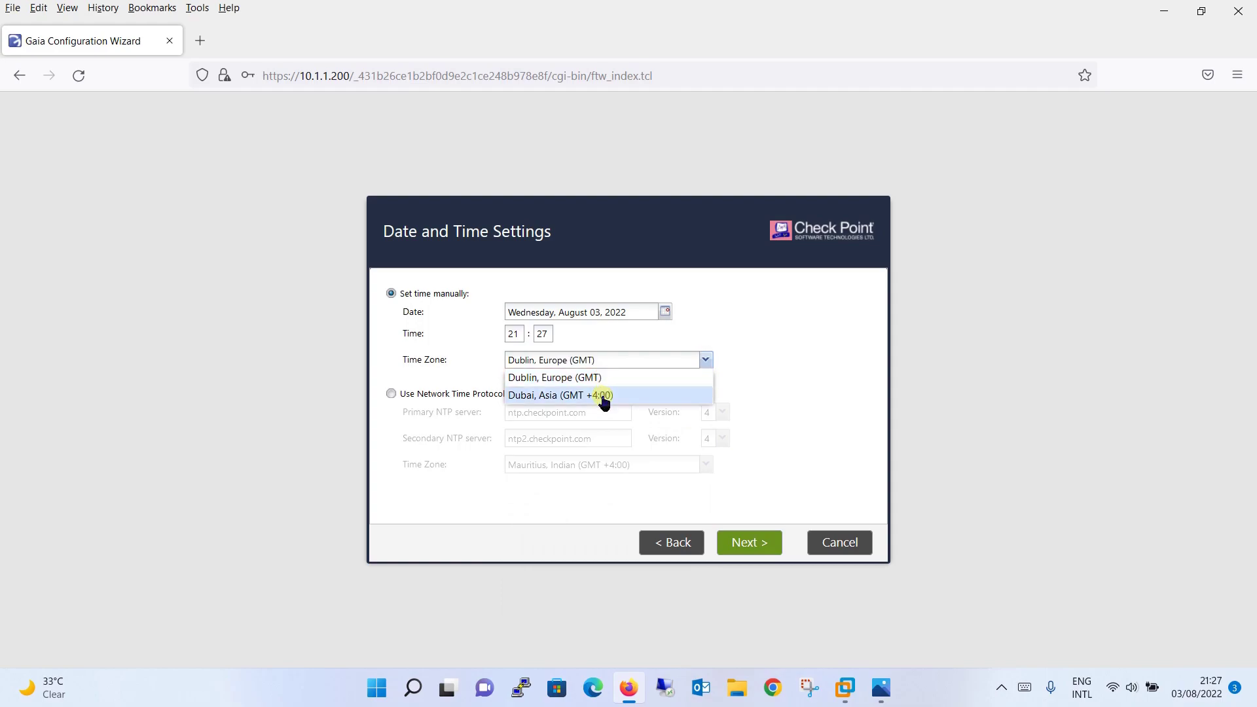
{"action": "left_click", "coordinate": [603, 396]}
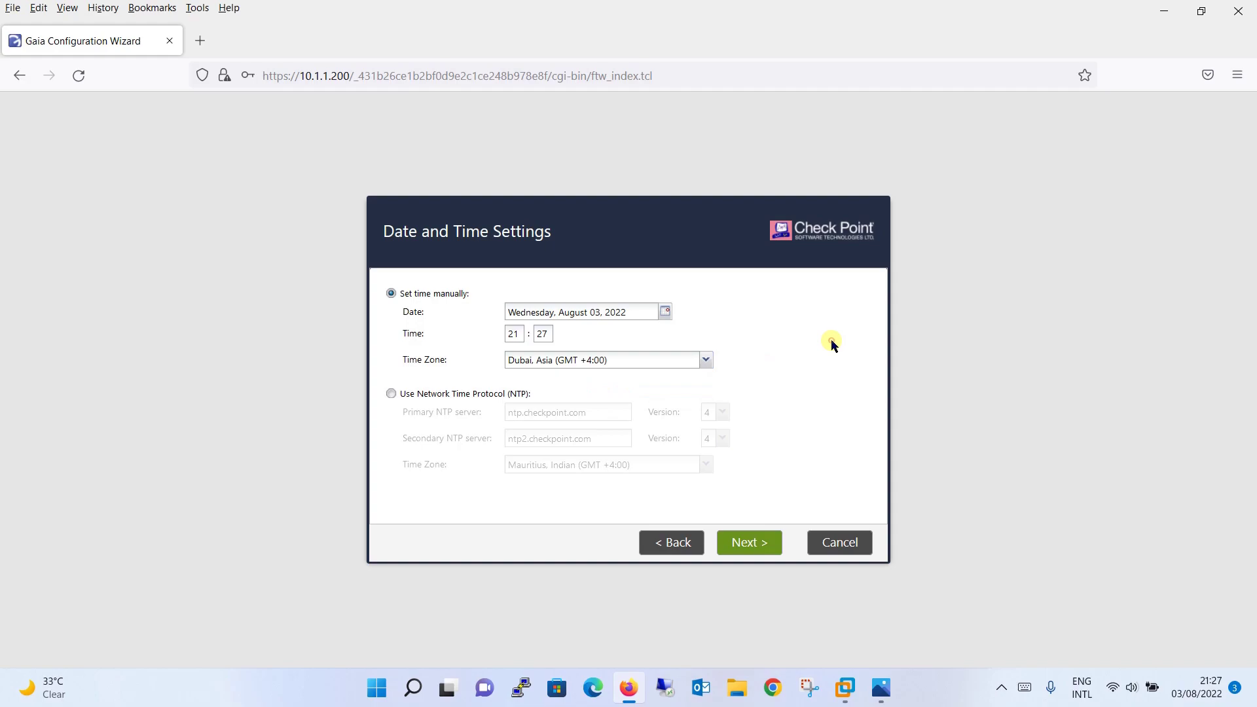
{"action": "left_click", "coordinate": [753, 544]}
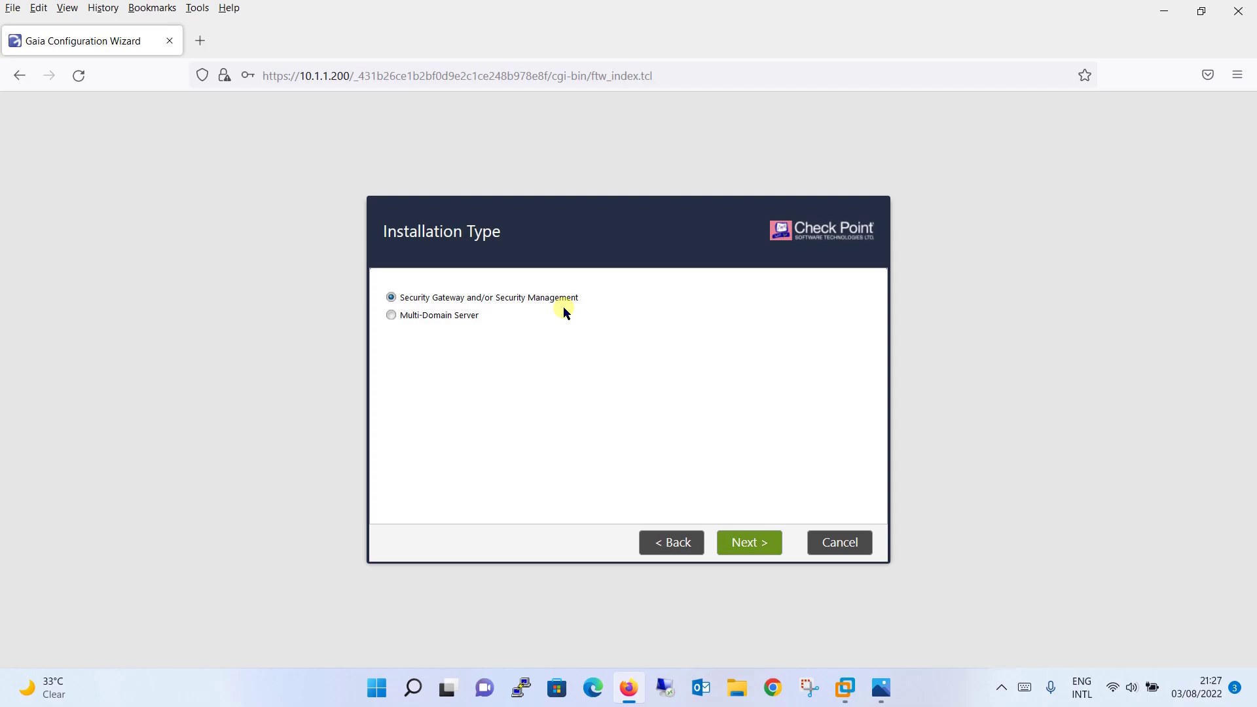
Keep the gateway/management installation type and uncheck Security Management, installing only Security Gateway
{"action": "left_click", "coordinate": [764, 537]}
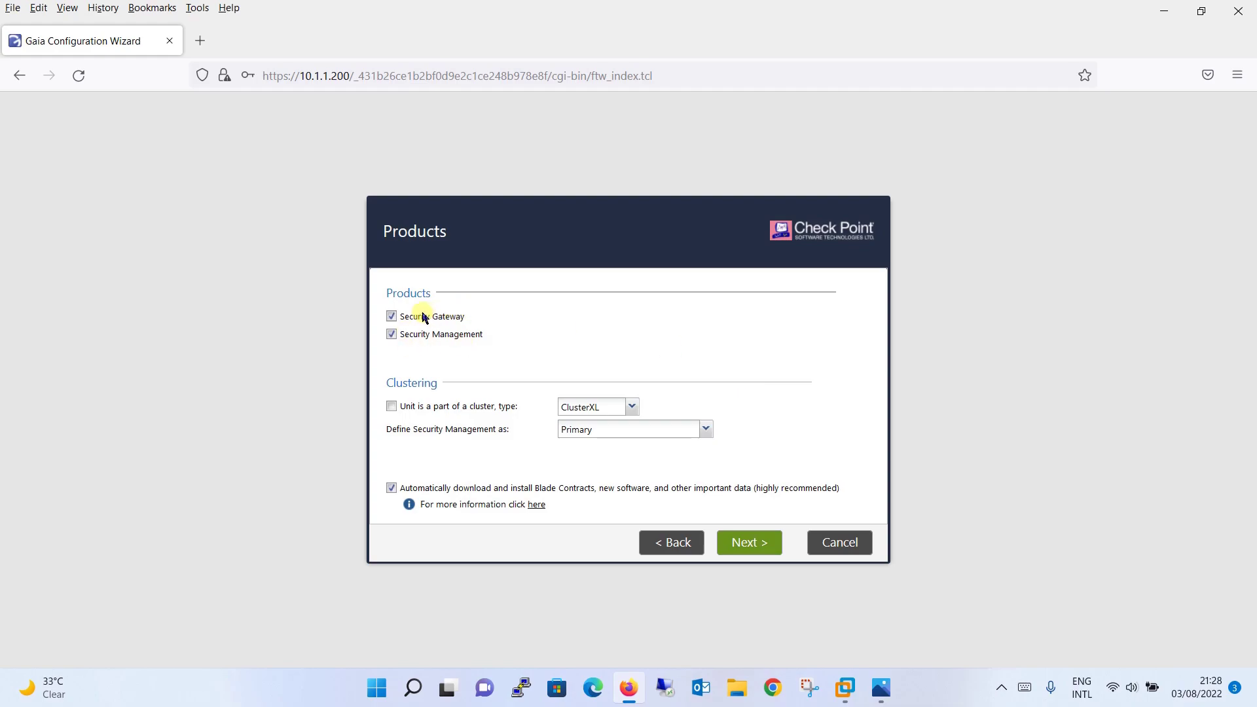
{"action": "left_click", "coordinate": [392, 335]}
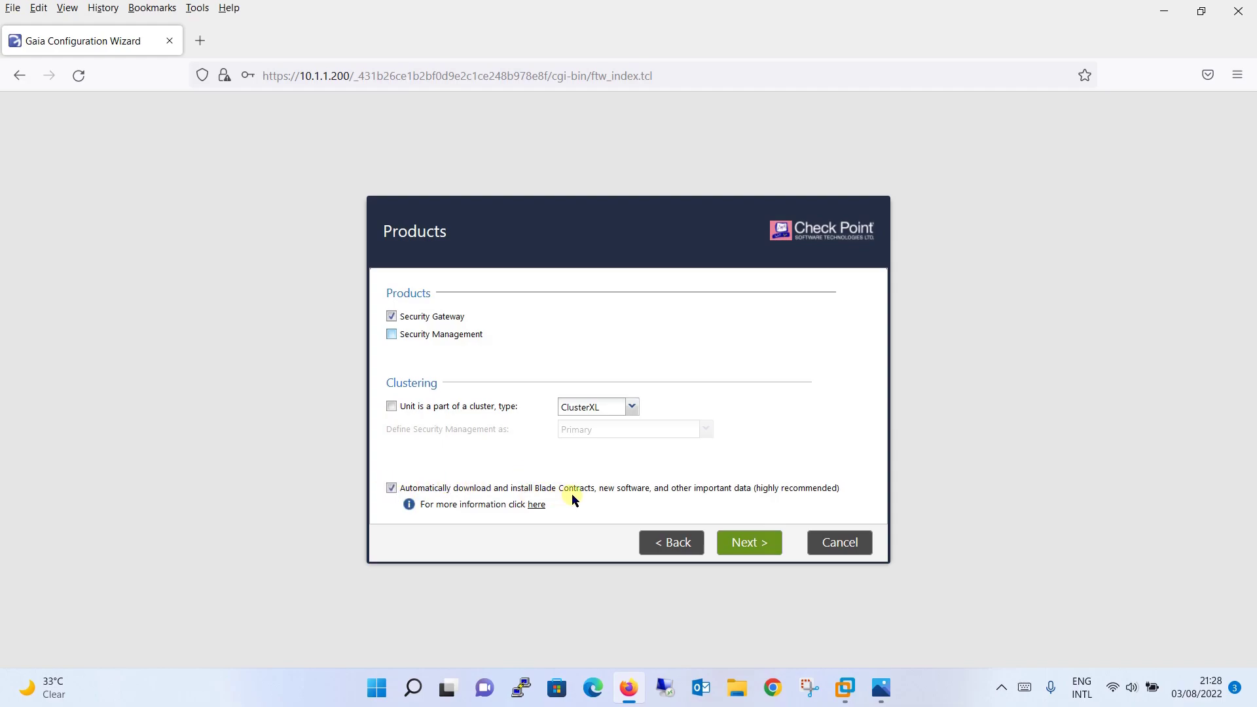
{"action": "left_click", "coordinate": [763, 546]}
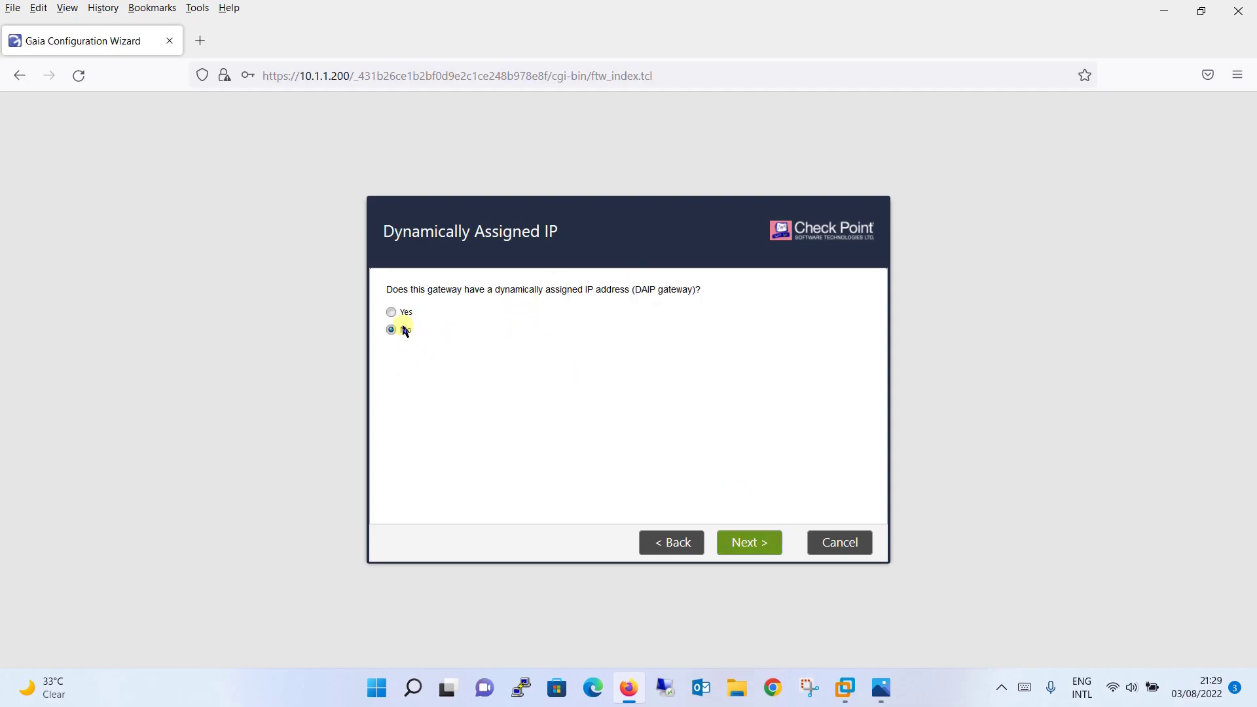
Answer No to dynamic IP, then enter and confirm the SIC activation key
{"action": "left_click", "coordinate": [765, 545]}
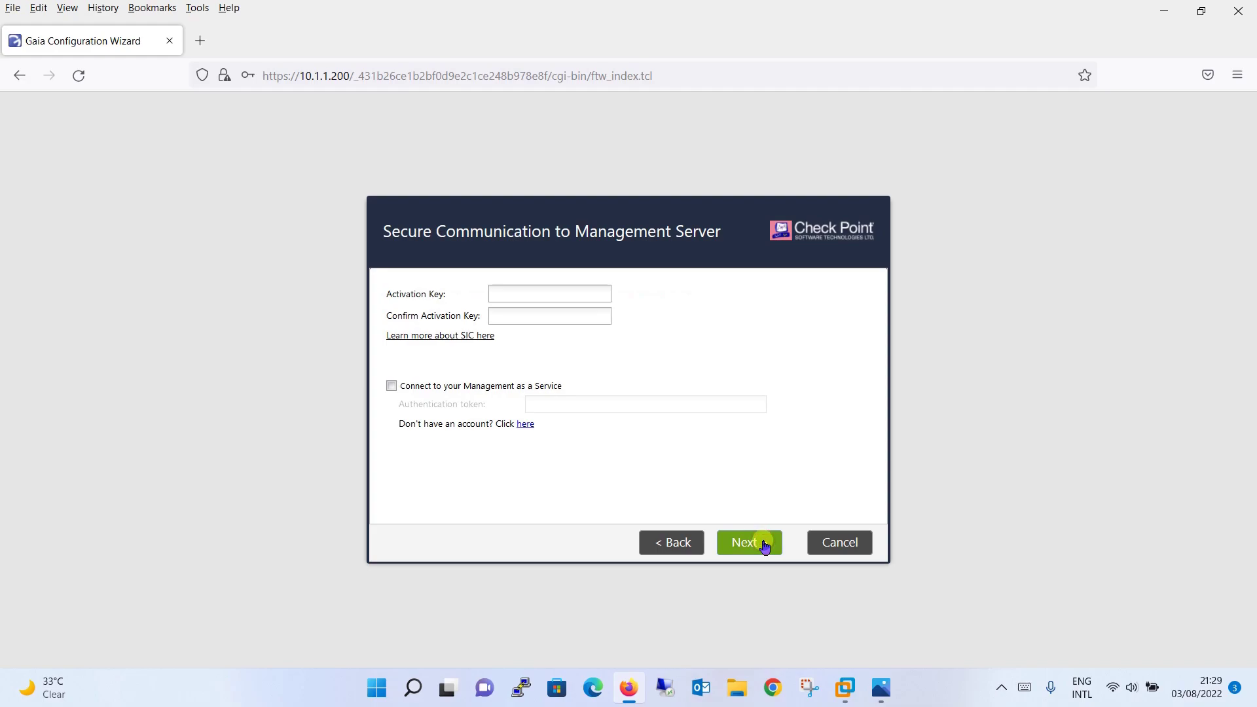
{"action": "left_click", "coordinate": [557, 291]}
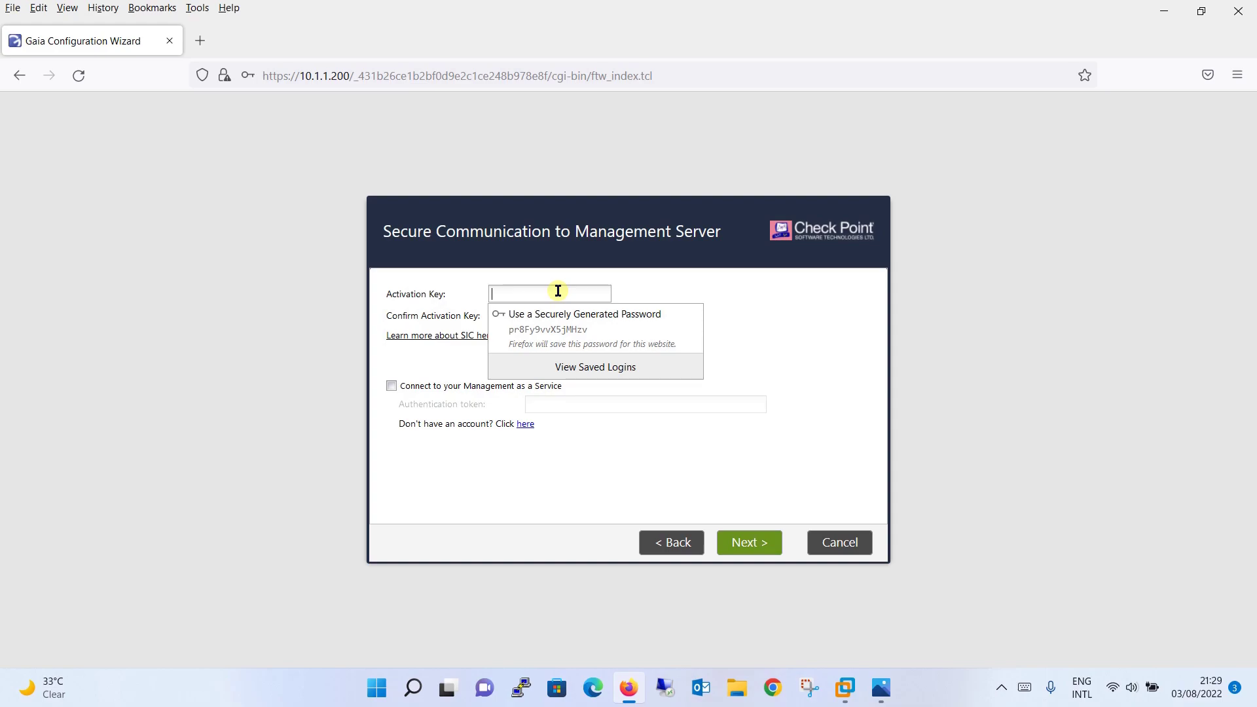
{"action": "key", "text": "Escape"}
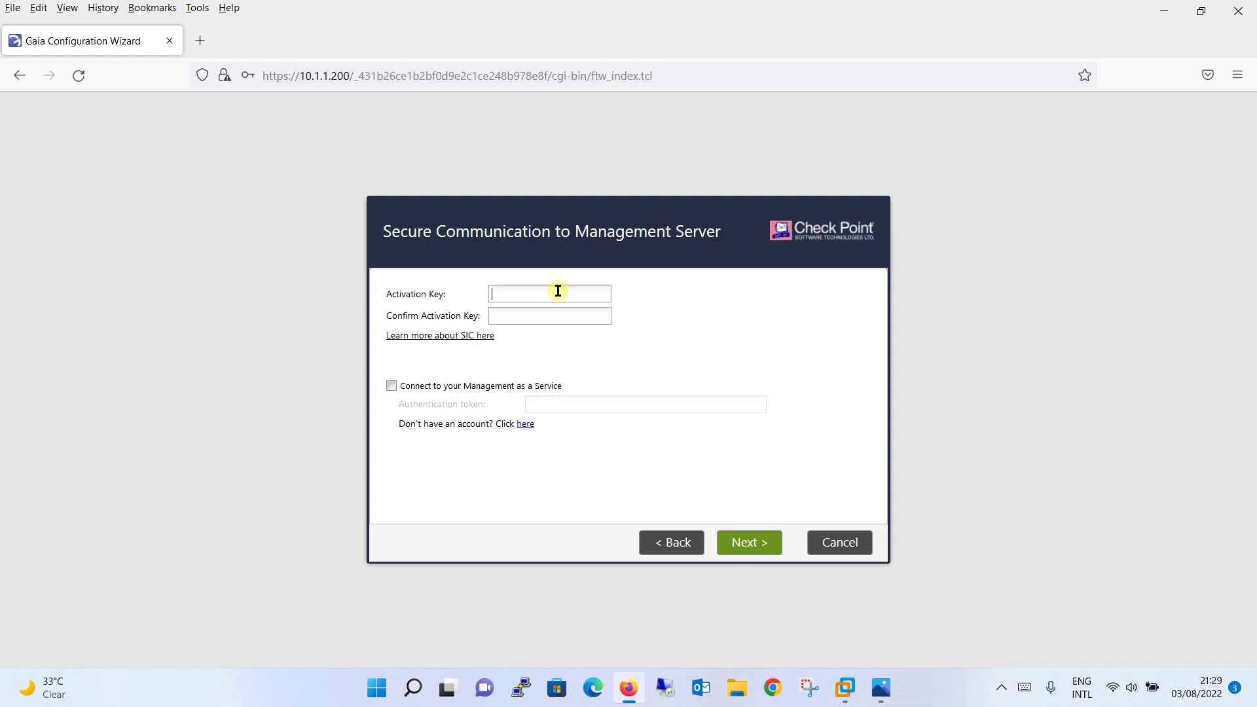
{"action": "left_click", "coordinate": [558, 290]}
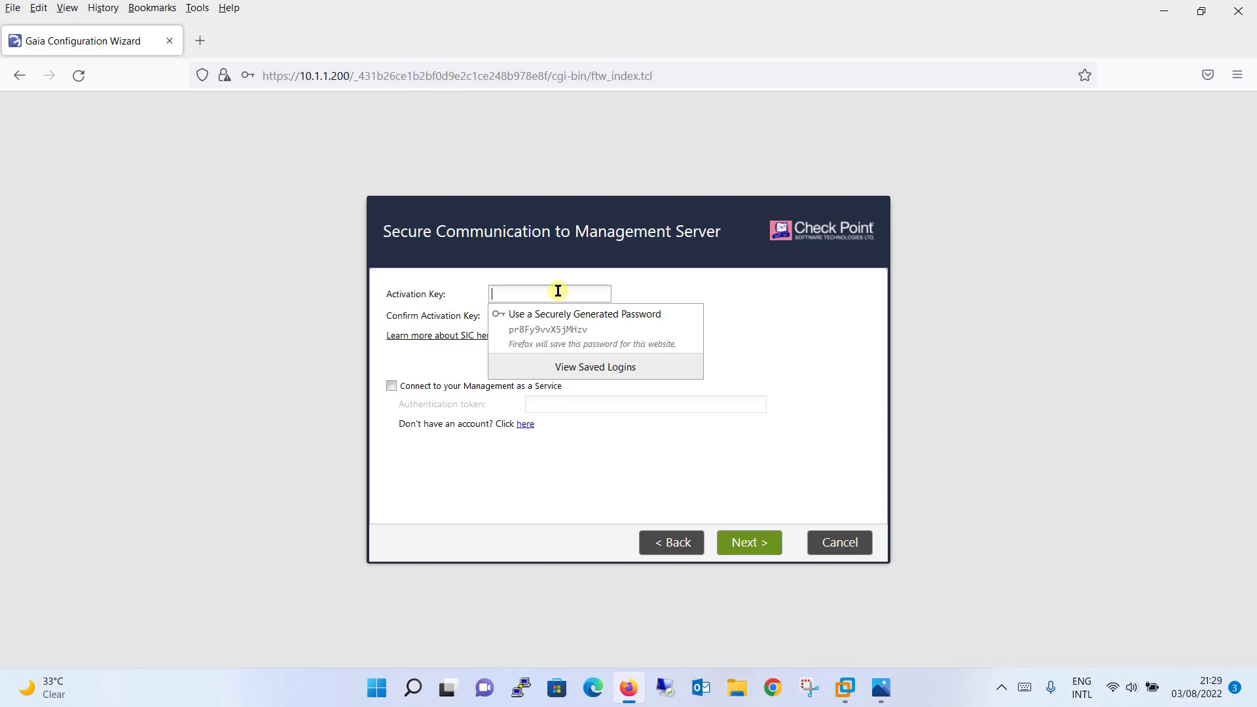
{"action": "type", "text": "•••••"}
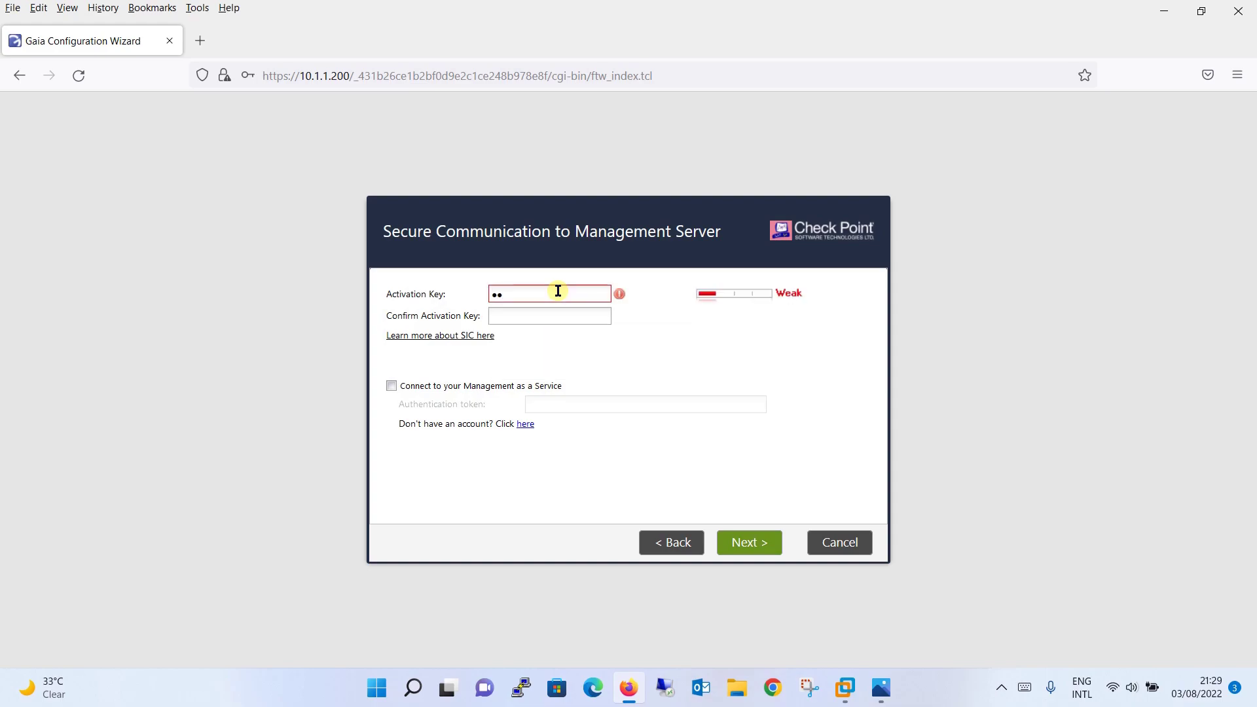
{"action": "type", "text": "••••"}
{"action": "key", "text": "Tab"}
{"action": "type", "text": "•••••••••"}
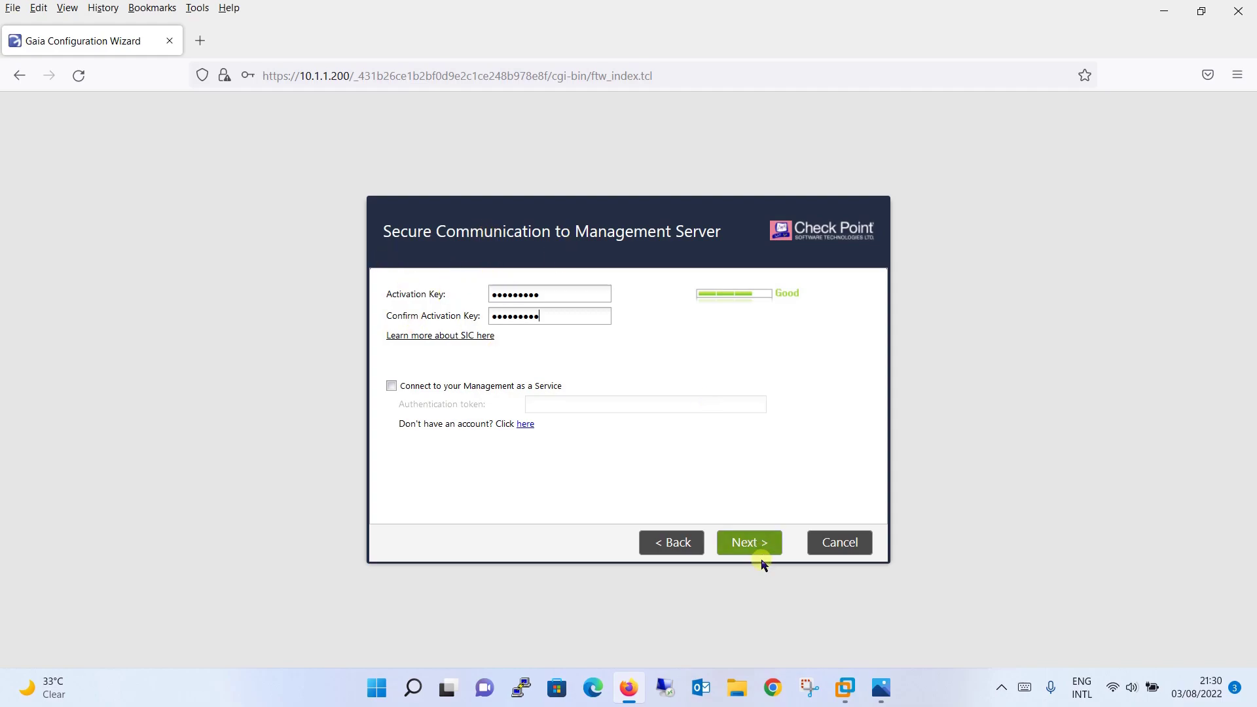
{"action": "left_click", "coordinate": [746, 543]}
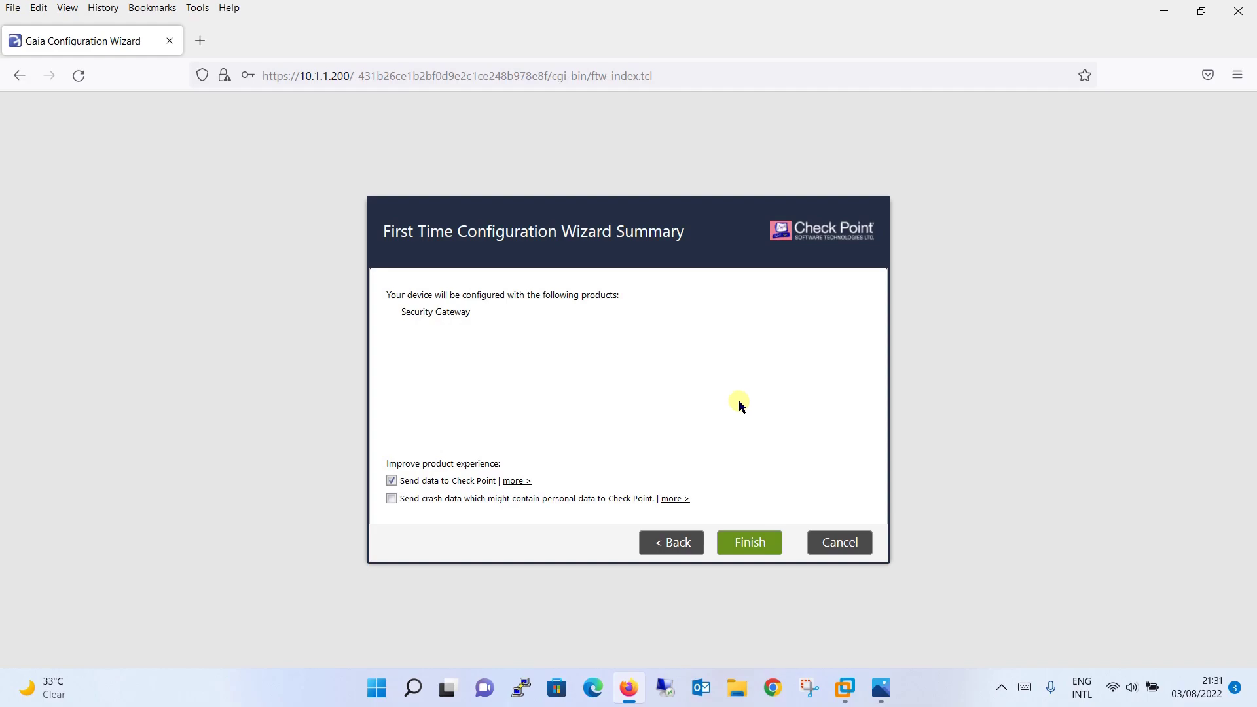
Finish the wizard, confirm starting the configuration, and accept the gateway restart
{"action": "left_click", "coordinate": [762, 544]}
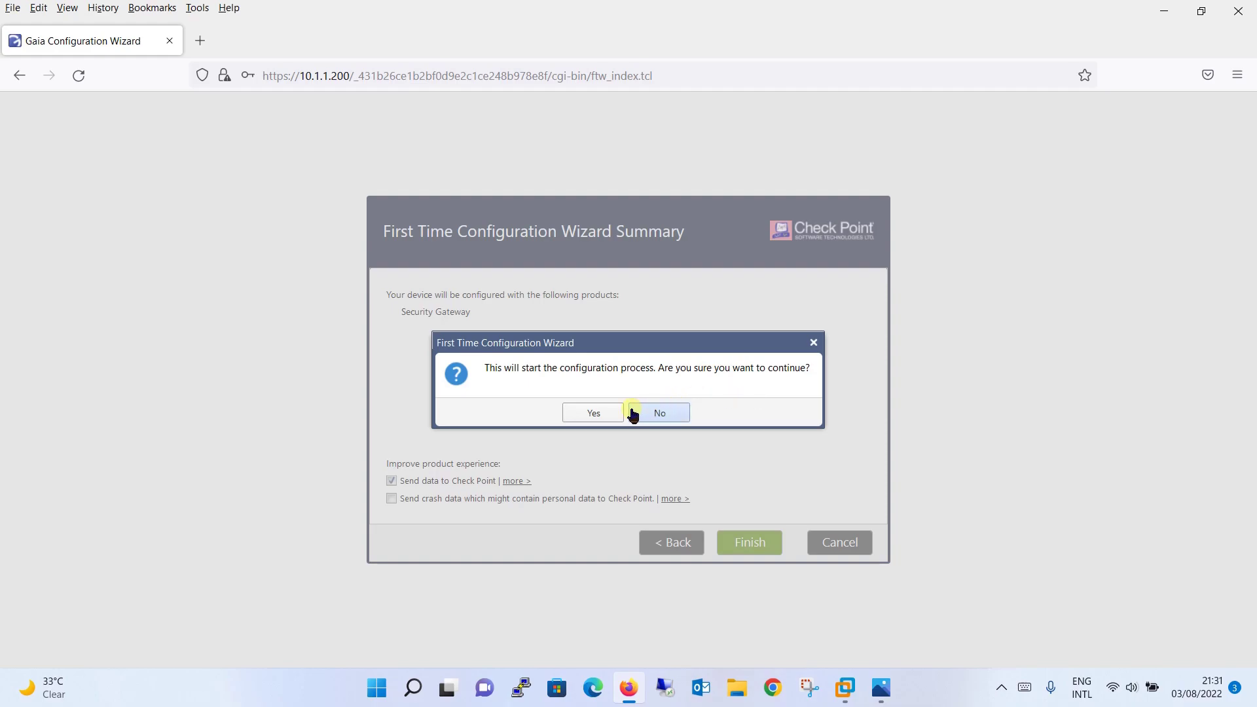
{"action": "left_click", "coordinate": [609, 414]}
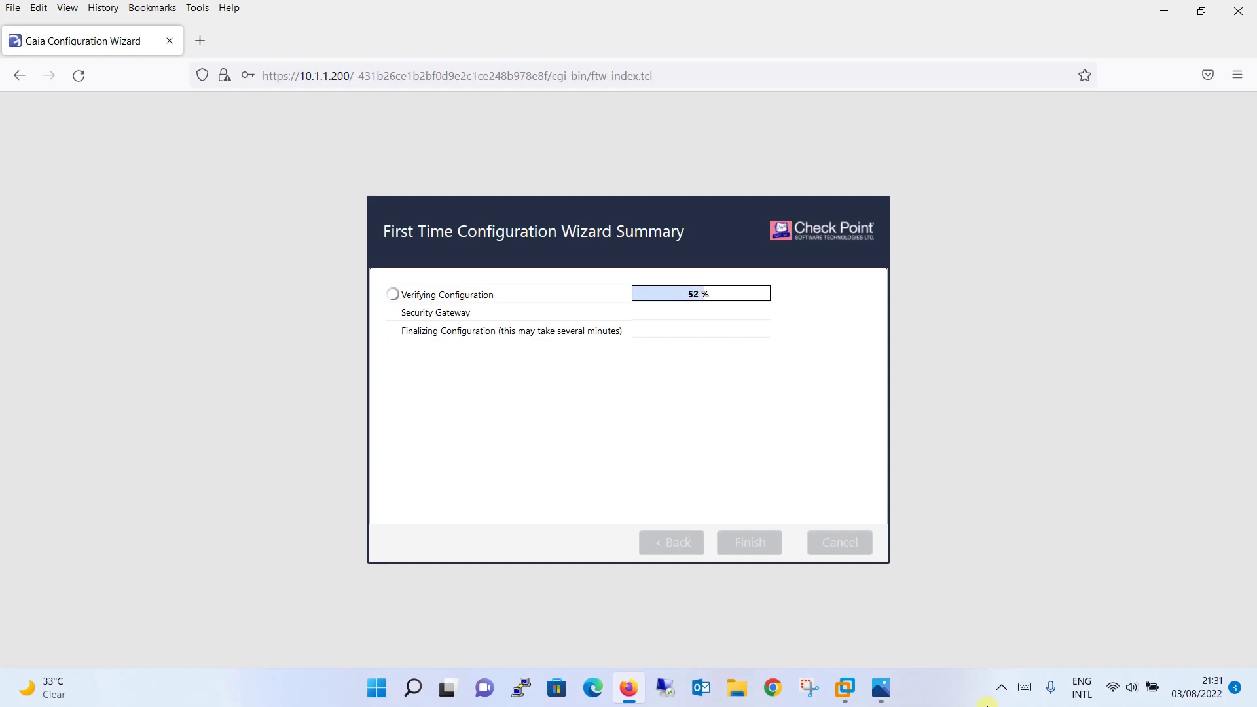
{"action": "left_click", "coordinate": [960, 693]}
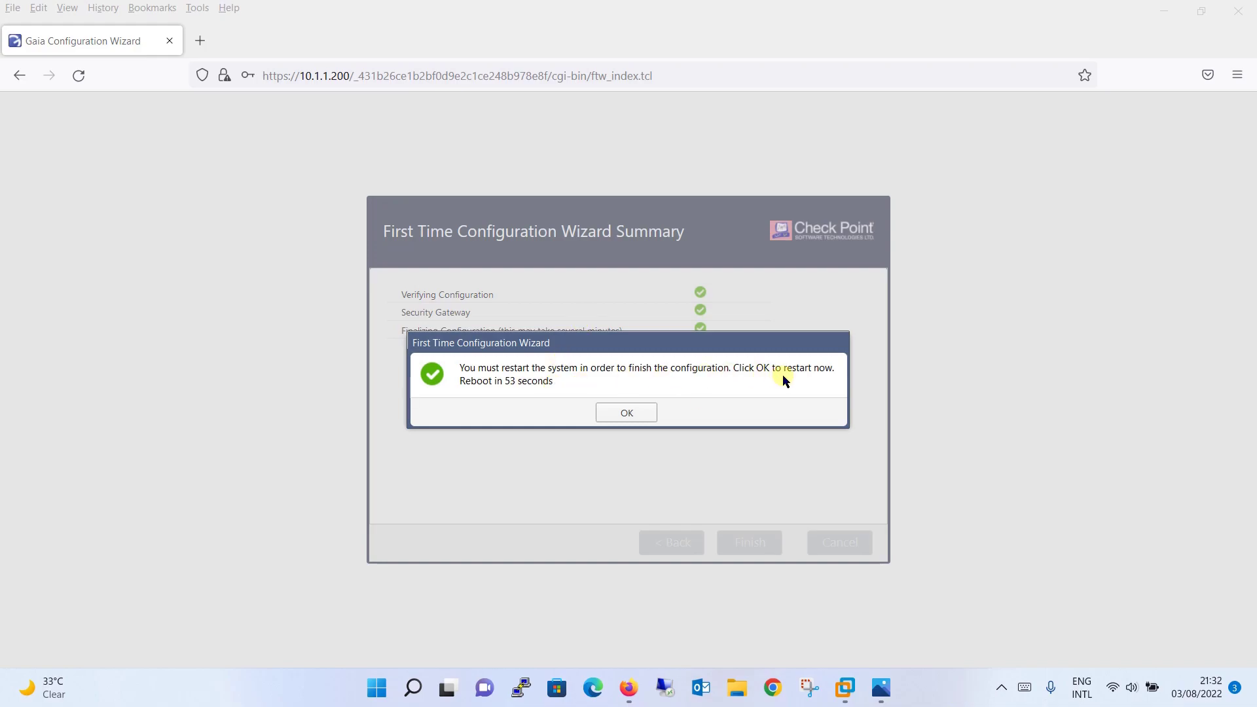
{"action": "left_click", "coordinate": [635, 416]}
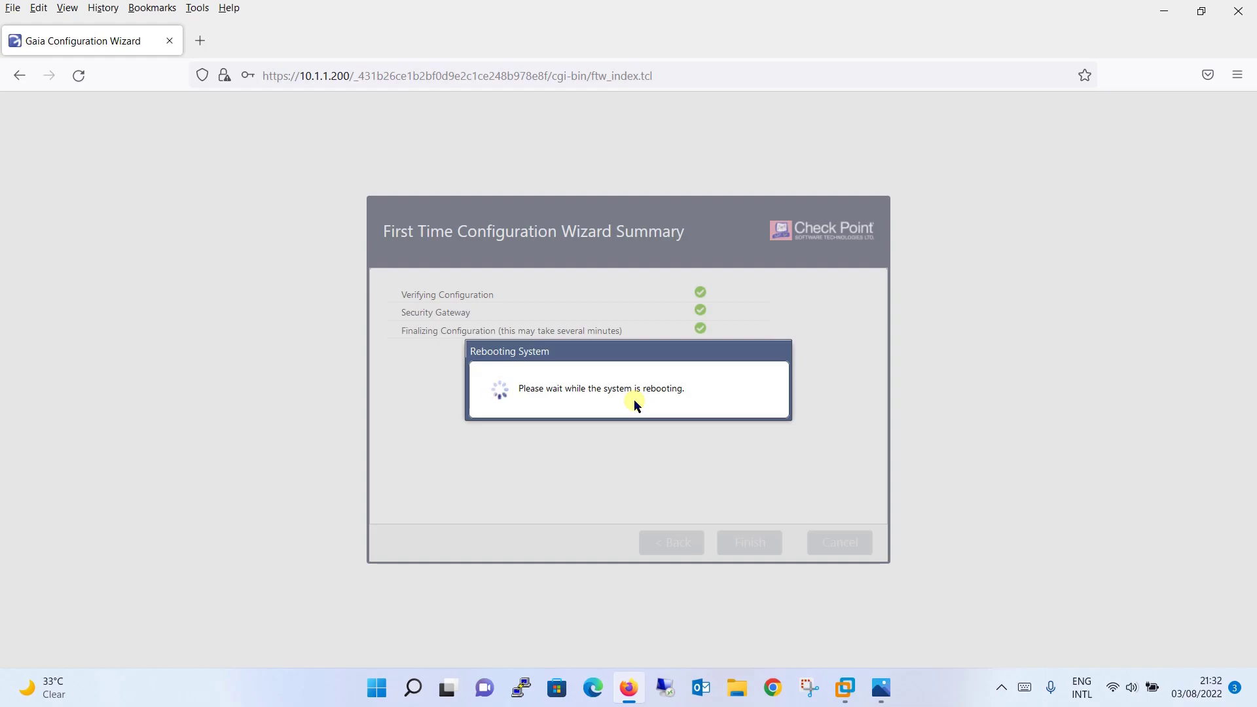
{"action": "left_click", "coordinate": [954, 698]}
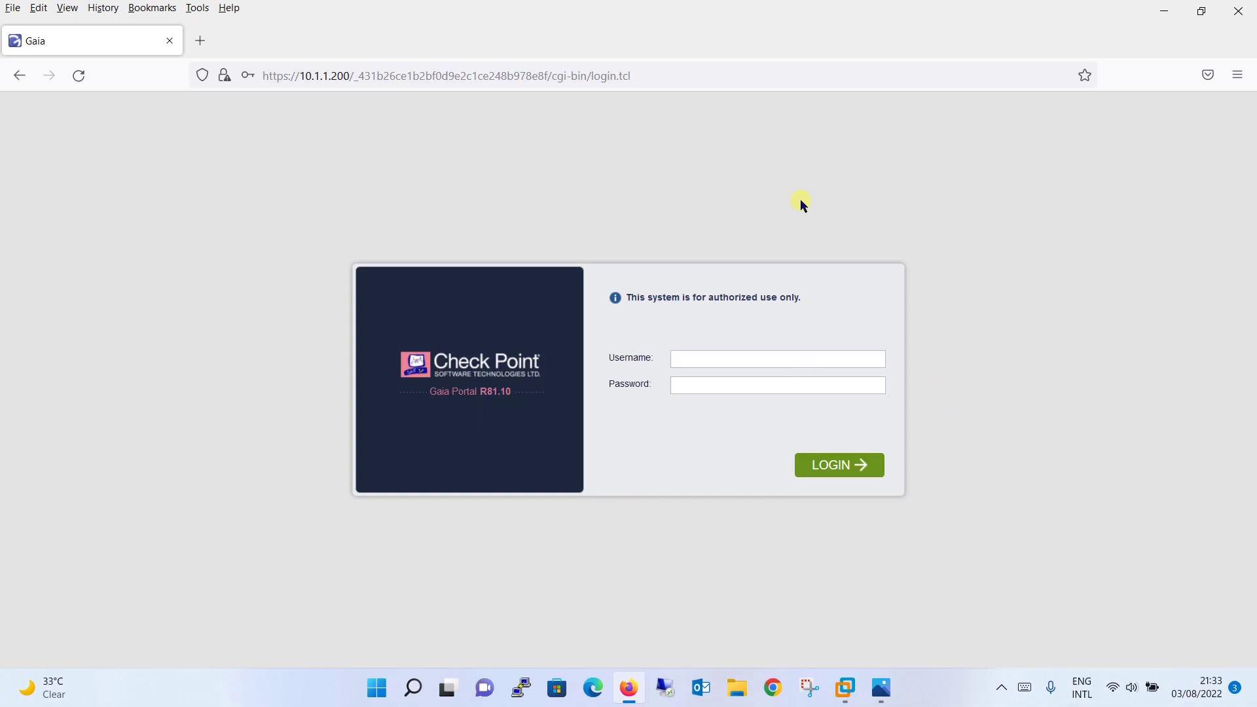
Log into Gaia Portal as admin with the account password, then return to VMware
{"action": "left_click", "coordinate": [727, 360]}
{"action": "type", "text": "admin"}
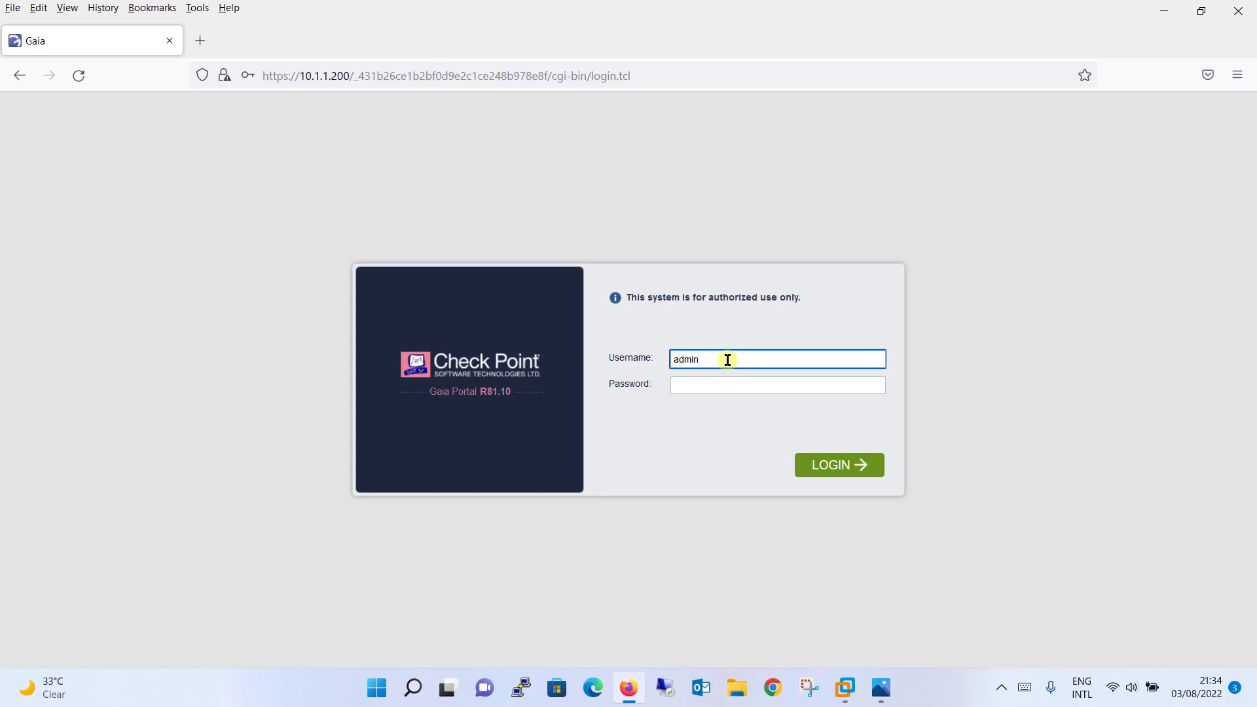
{"action": "key", "text": "Tab"}
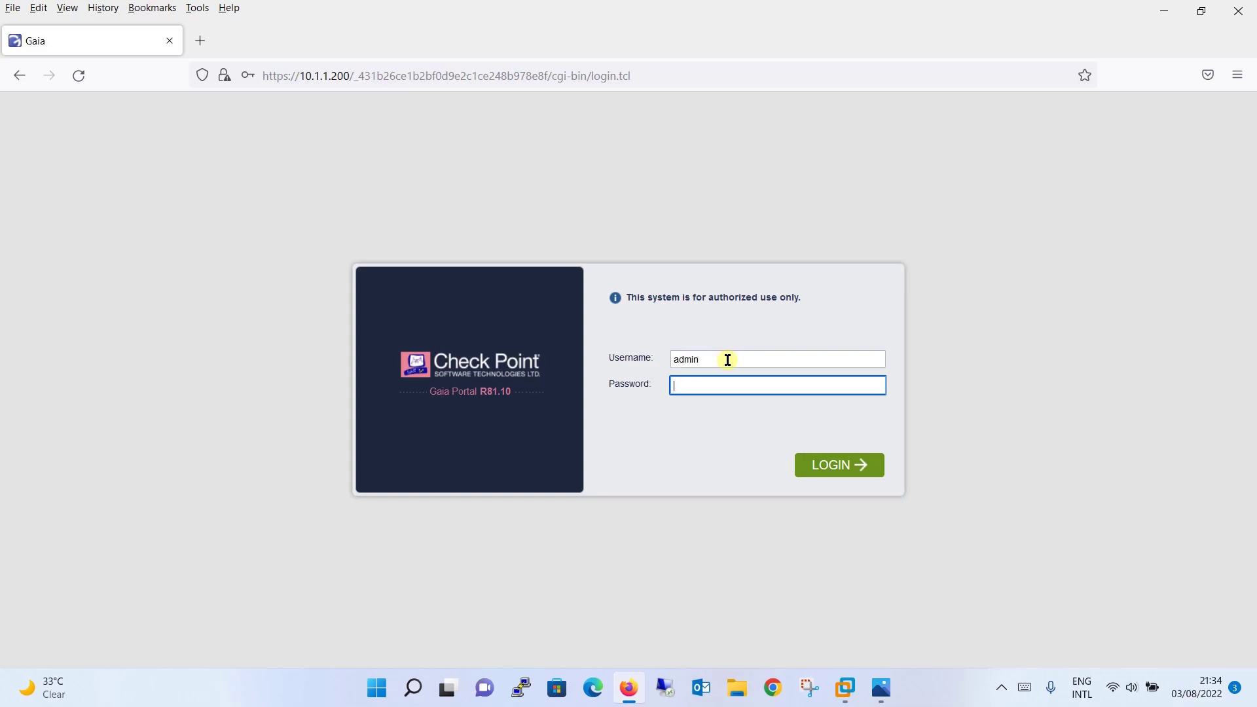
{"action": "type", "text": "•••••"}
{"action": "key", "text": "ctrl+a"}
{"action": "type", "text": "•••••••••"}
{"action": "key", "text": "Return"}
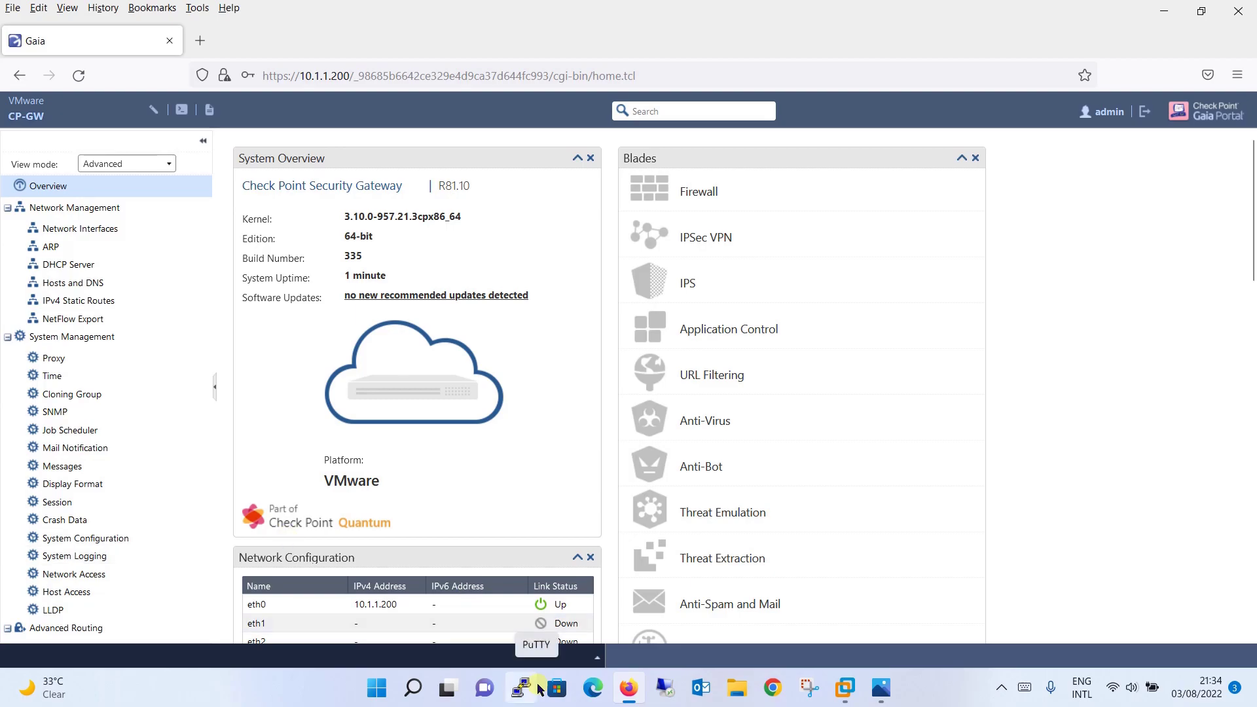
{"action": "left_click", "coordinate": [844, 687]}
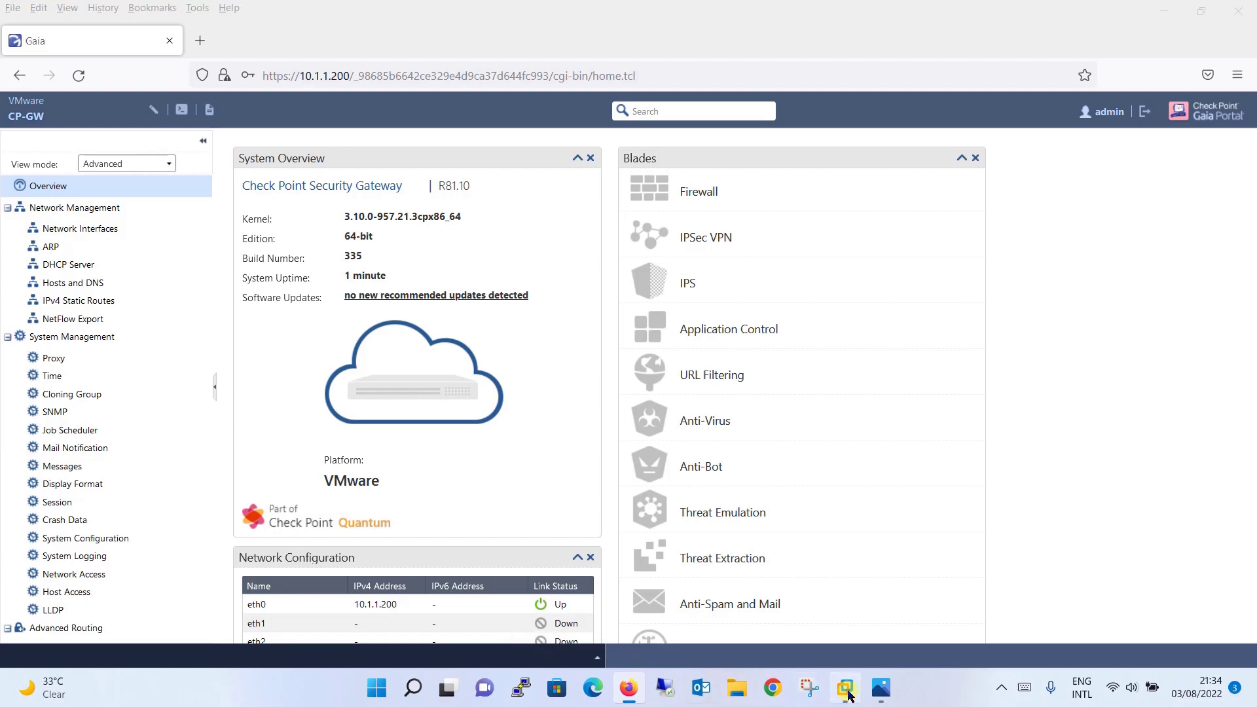
Log into the Checkpoint-GW console as admin
{"action": "left_click", "coordinate": [961, 570]}
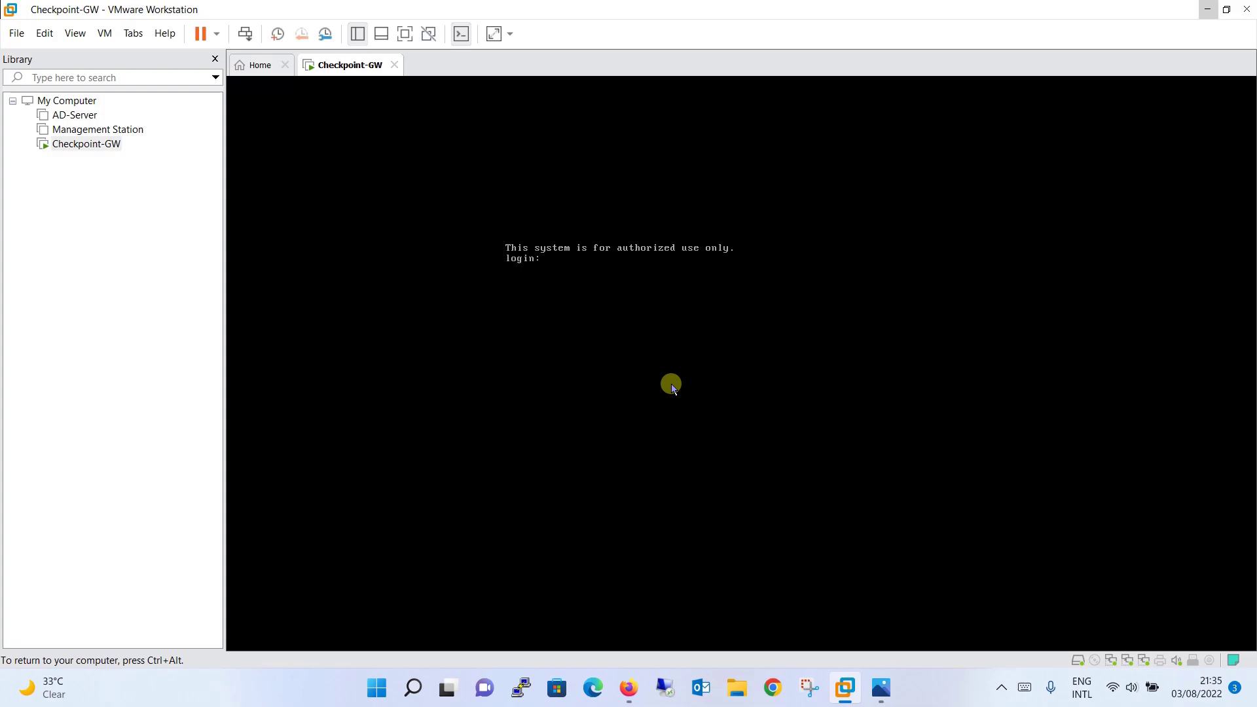
{"action": "type", "text": "admin"}
{"action": "key", "text": "Return"}
{"action": "key", "text": "Return"}
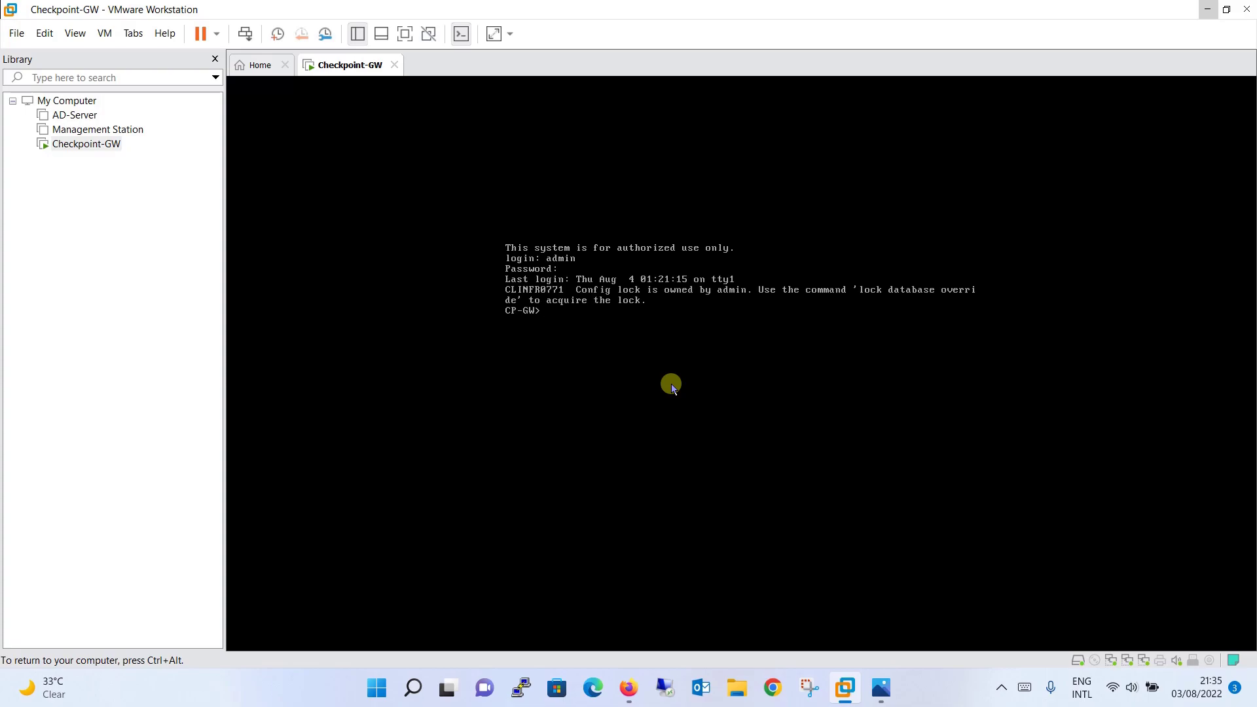
{"action": "key", "text": "Return"}
{"action": "key", "text": "Return"}
{"action": "key", "text": "Return"}
Start the command 'set interface eth1 ipv4-address' using Tab completion, checking the network diagram
{"action": "type", "text": "set int"}
{"action": "key", "text": "Tab"}
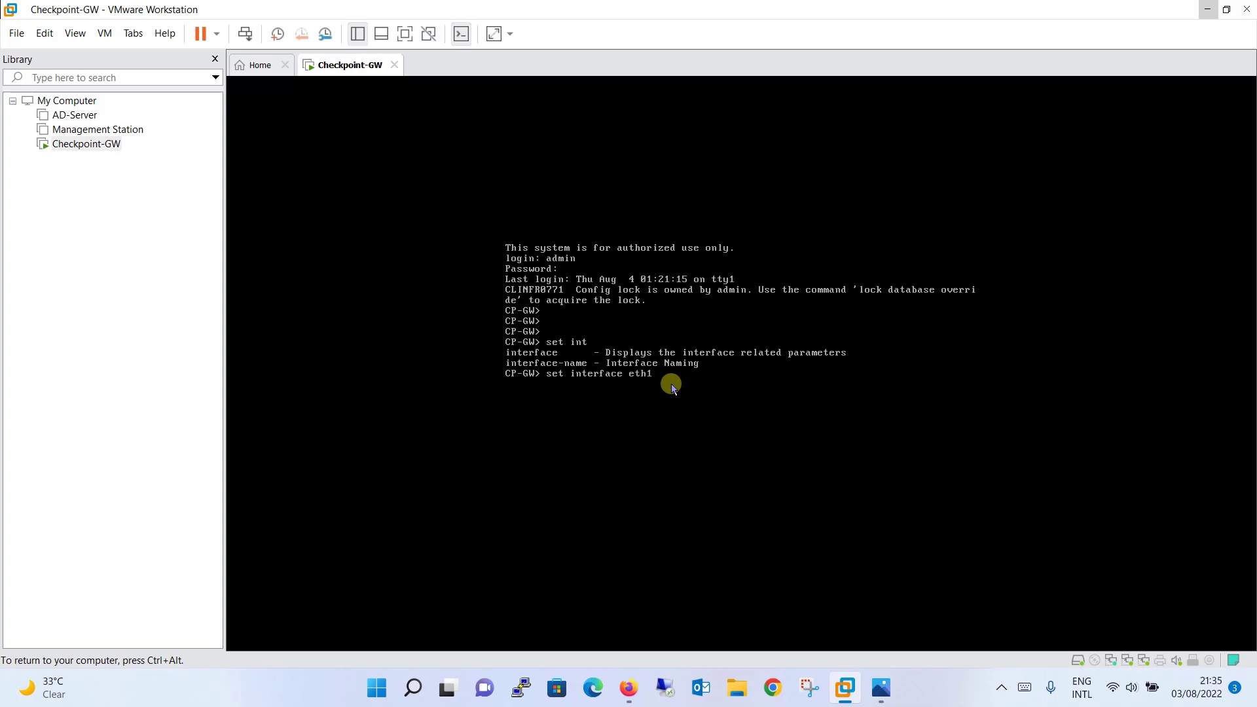
{"action": "type", "text": "eth1 ipv"}
{"action": "key", "text": "Tab"}
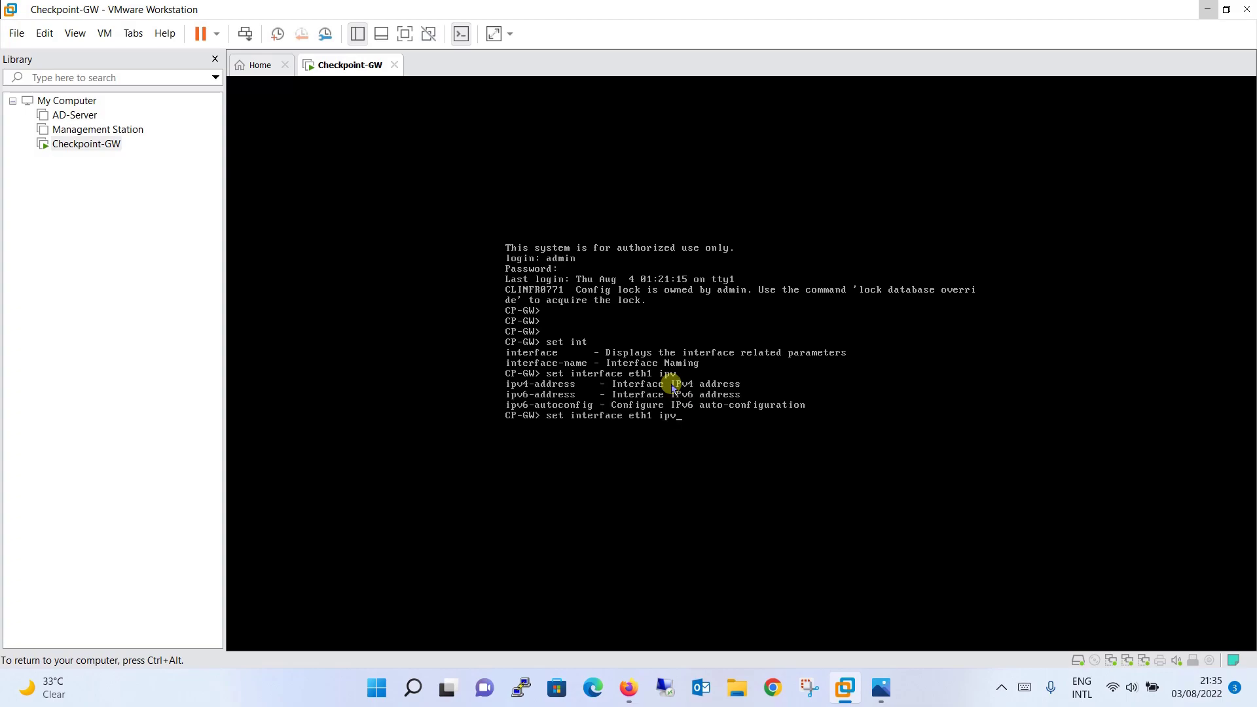
{"action": "type", "text": "4"}
{"action": "key", "text": "Tab"}
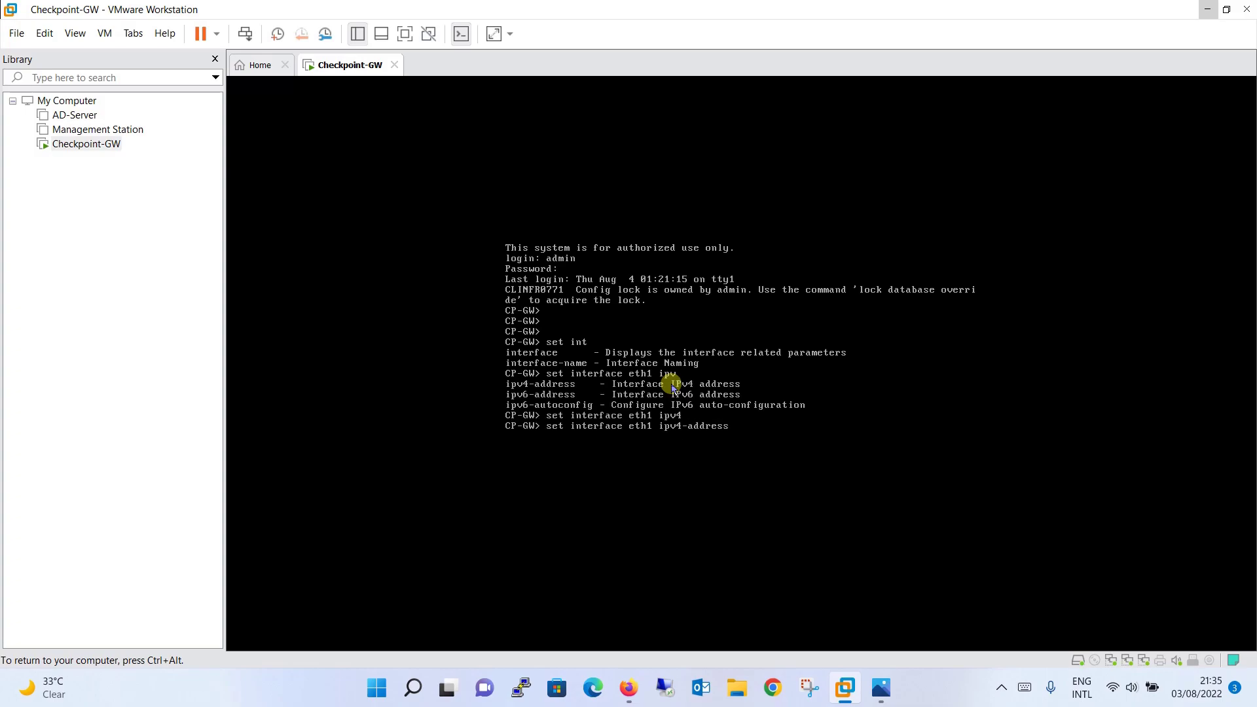
{"action": "key", "text": "ctrl+alt"}
{"action": "left_click", "coordinate": [880, 687]}
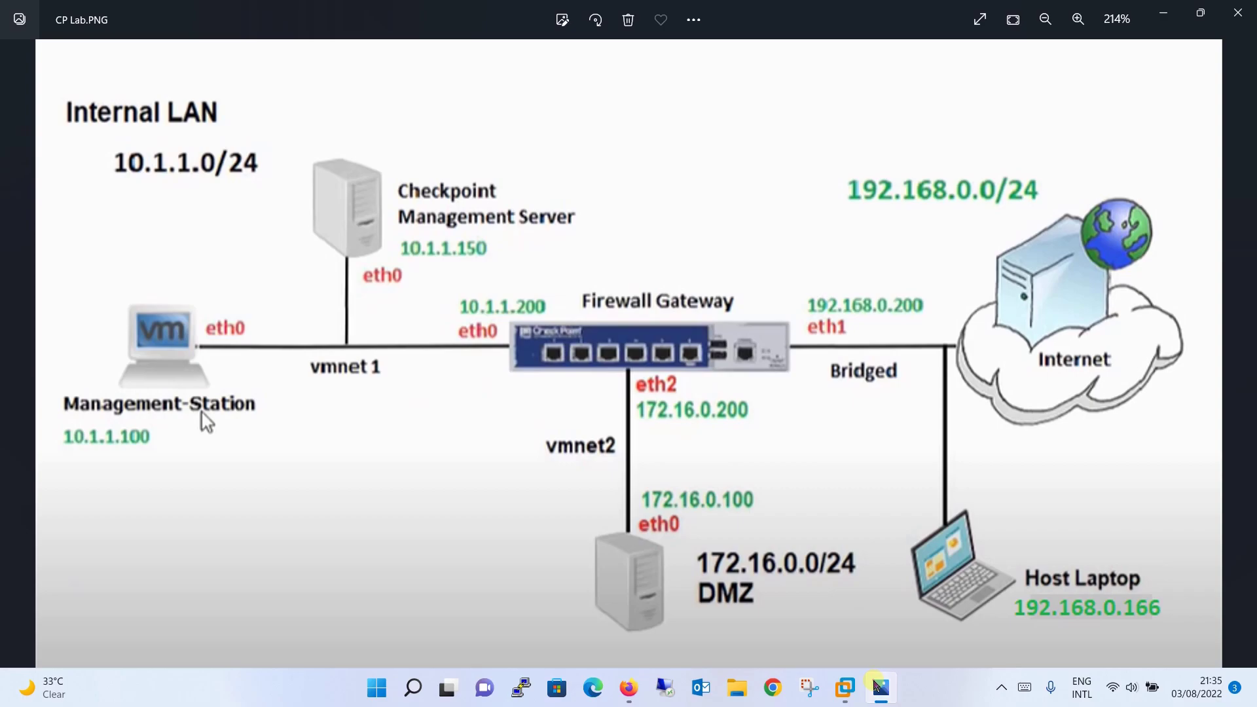
{"action": "left_click", "coordinate": [877, 686]}
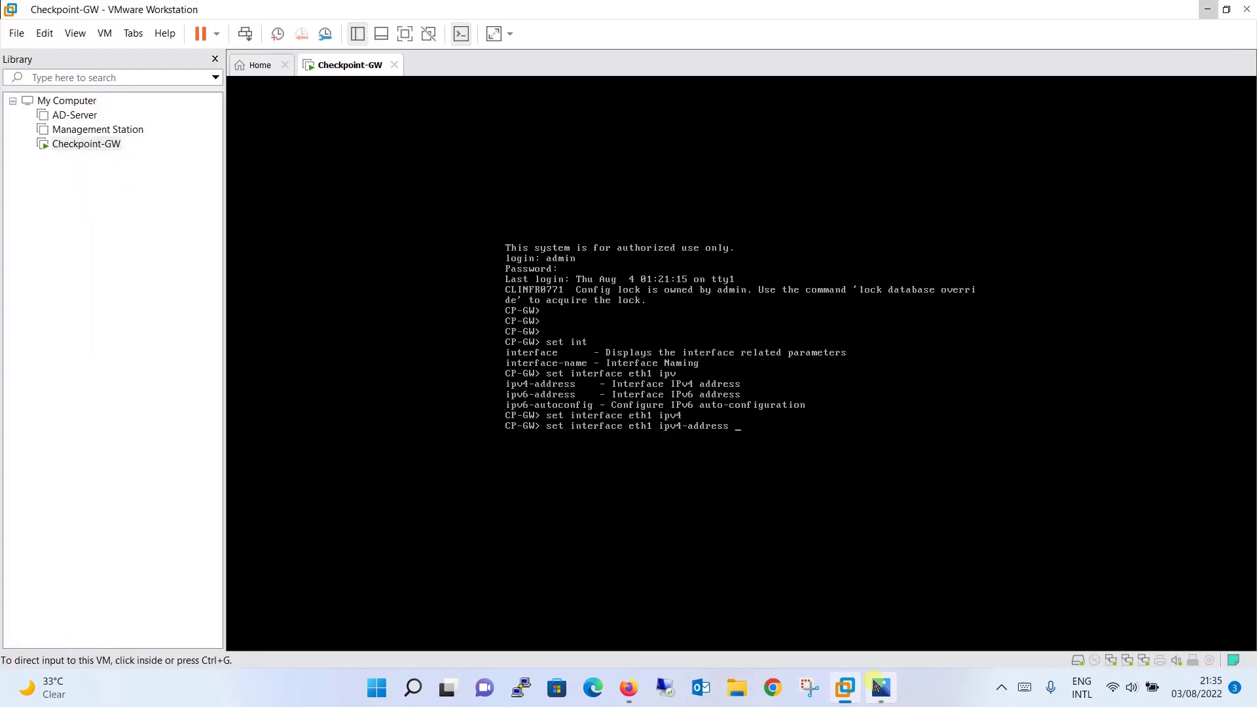
{"action": "left_click", "coordinate": [878, 686]}
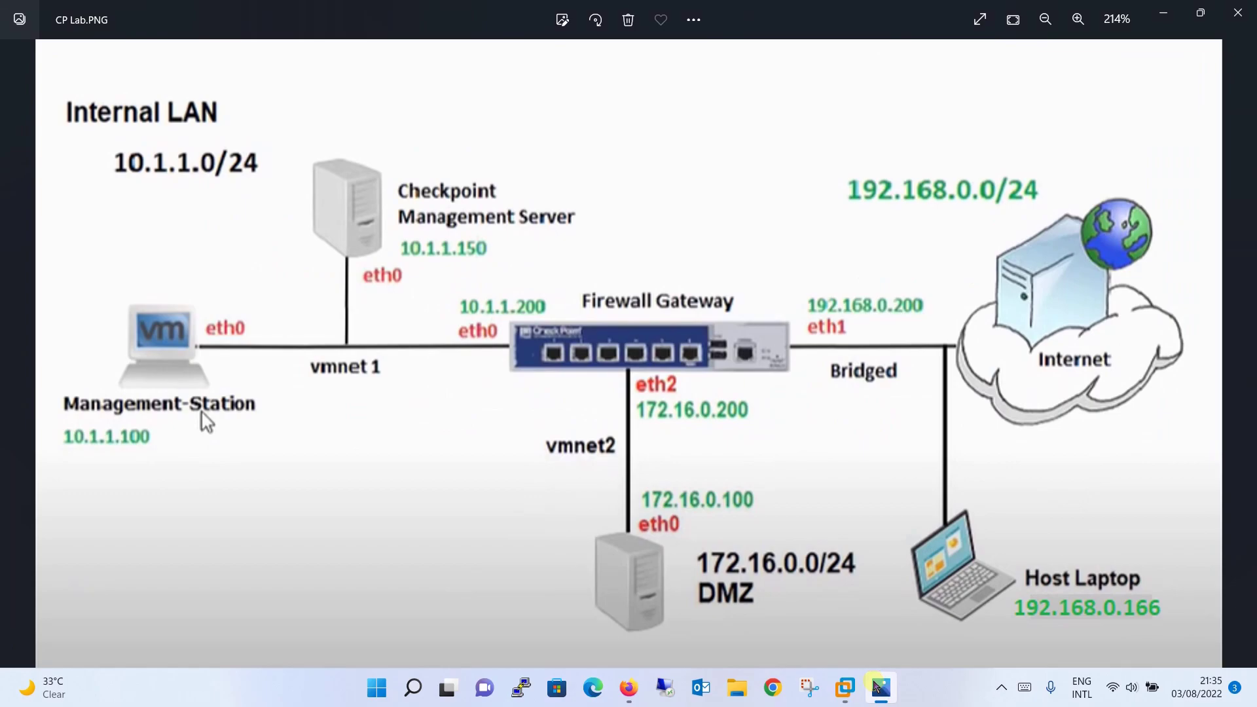
{"action": "left_click", "coordinate": [876, 686]}
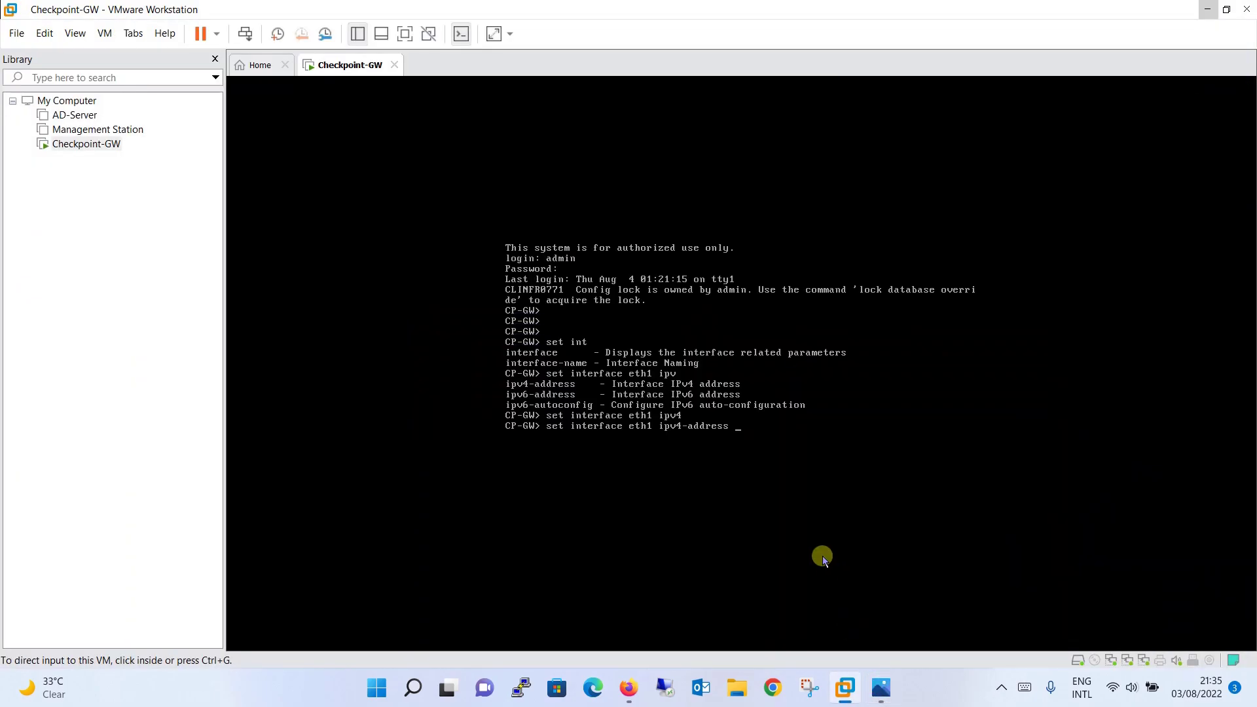
{"action": "left_click", "coordinate": [815, 496]}
Complete the command with 192.168.0.200 subnet-mask 255.255.255.0 and run it
{"action": "type", "text": "192.180"}
{"action": "key", "text": "BackSpace"}
{"action": "key", "text": "BackSpace"}
{"action": "type", "text": "68.0.200"}
{"action": "left_click", "coordinate": [880, 688]}
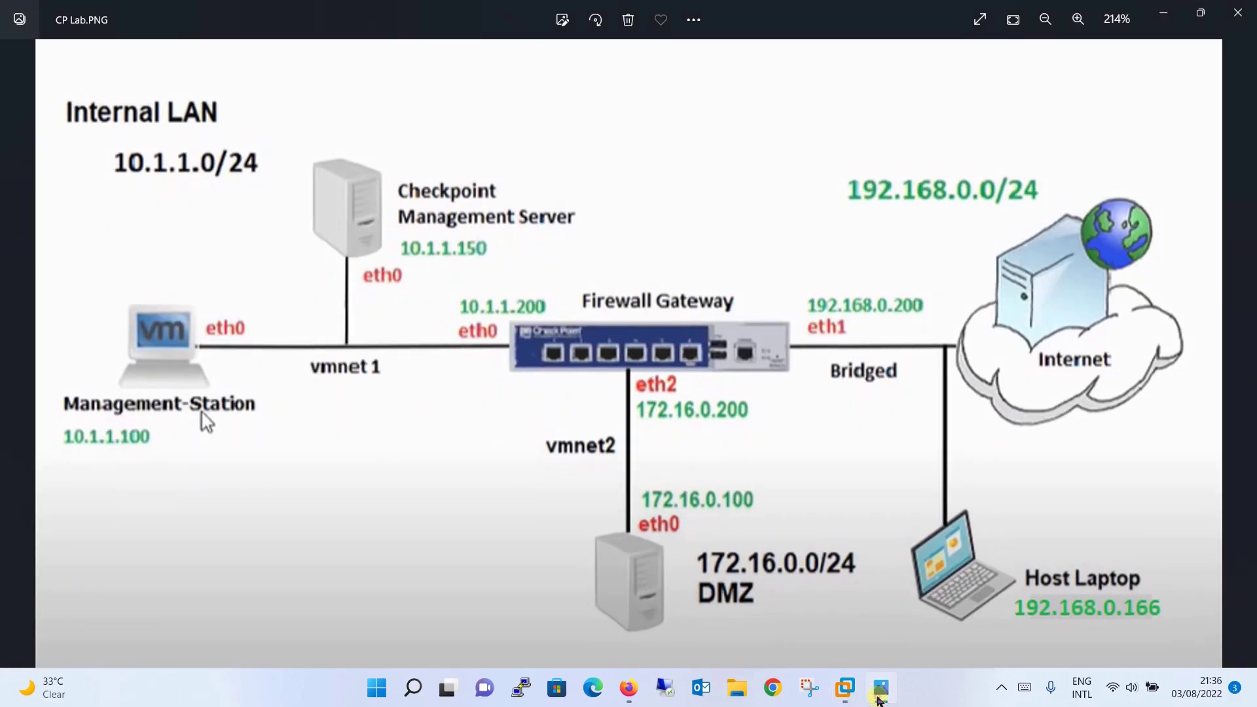
{"action": "left_click", "coordinate": [880, 692]}
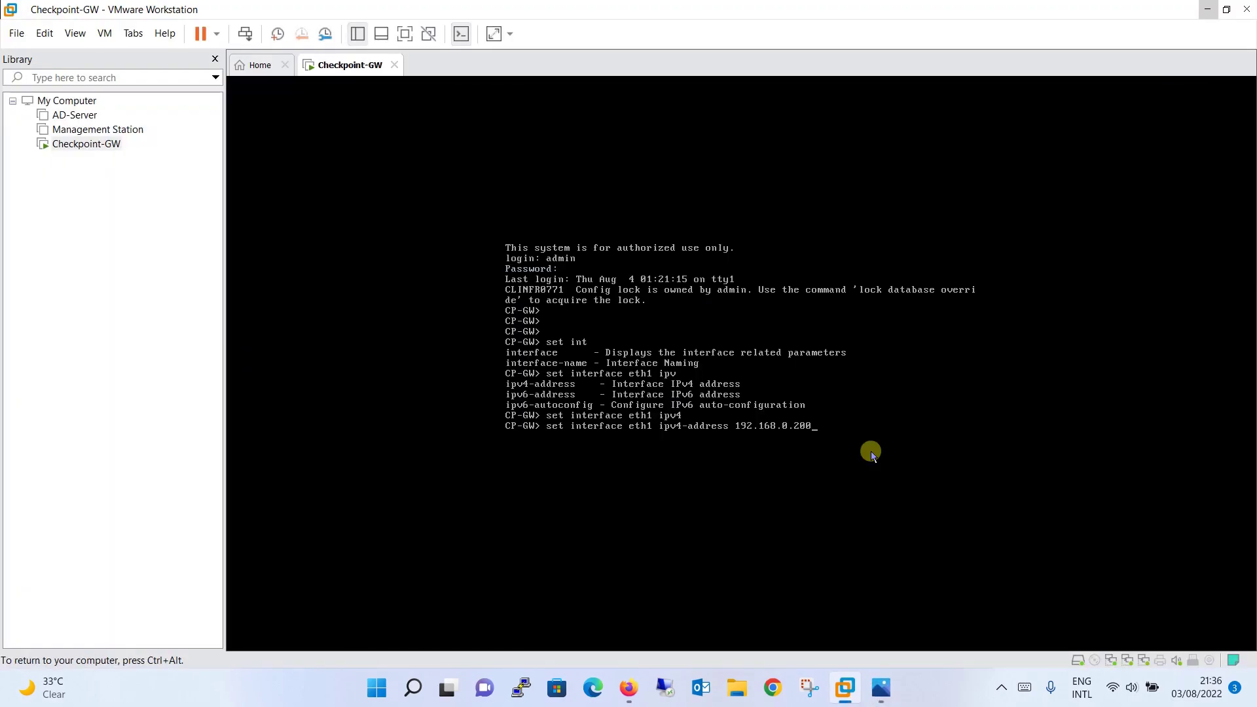
{"action": "type", "text": "sub"}
{"action": "key", "text": "Tab"}
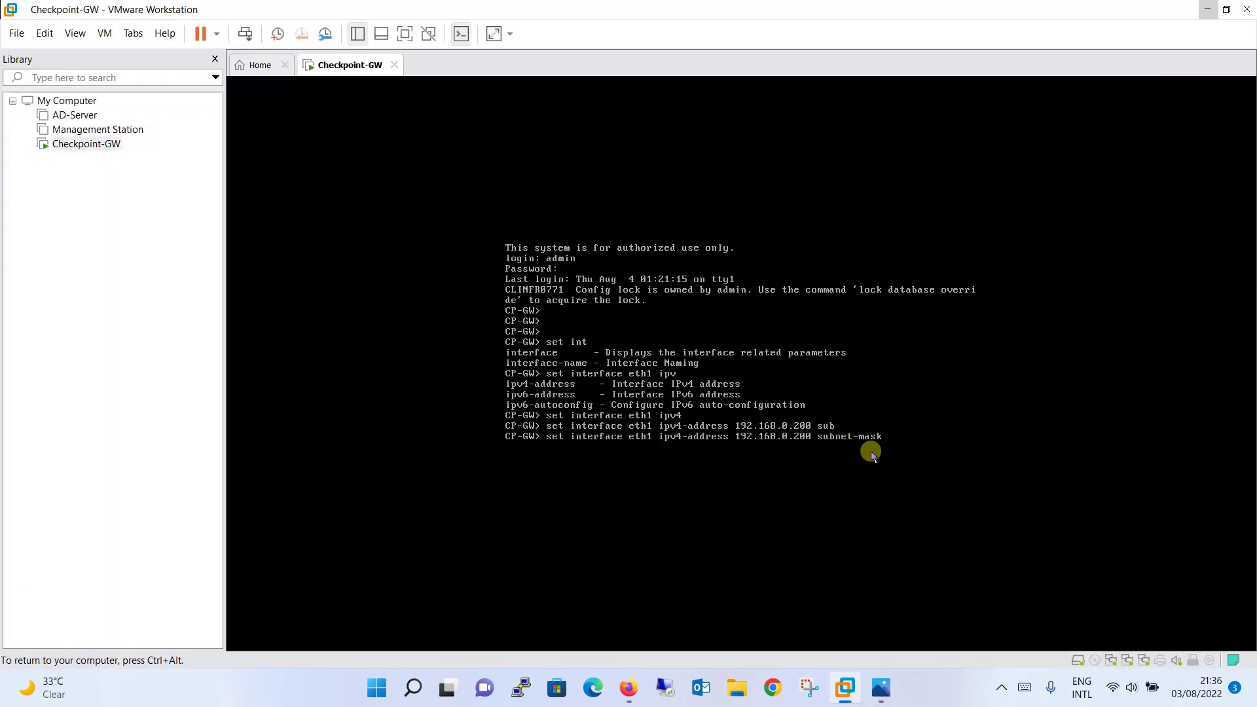
{"action": "type", "text": "255.255.255.0"}
{"action": "key", "text": "Return"}
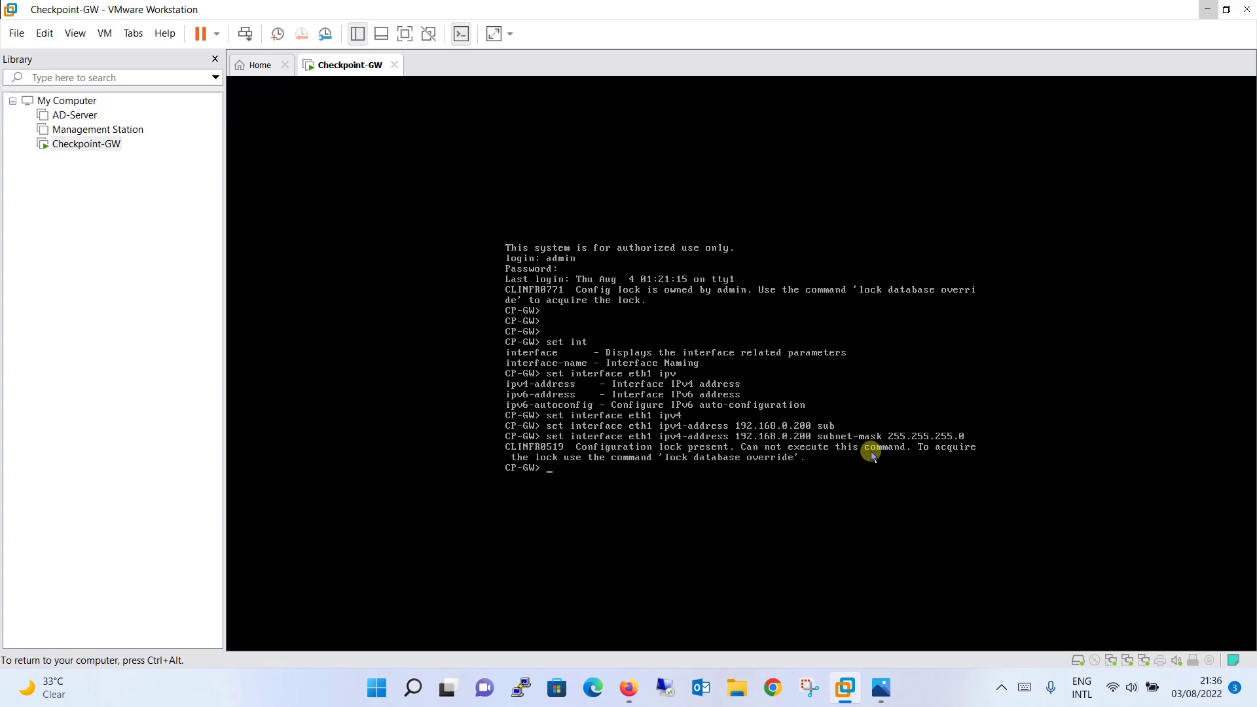